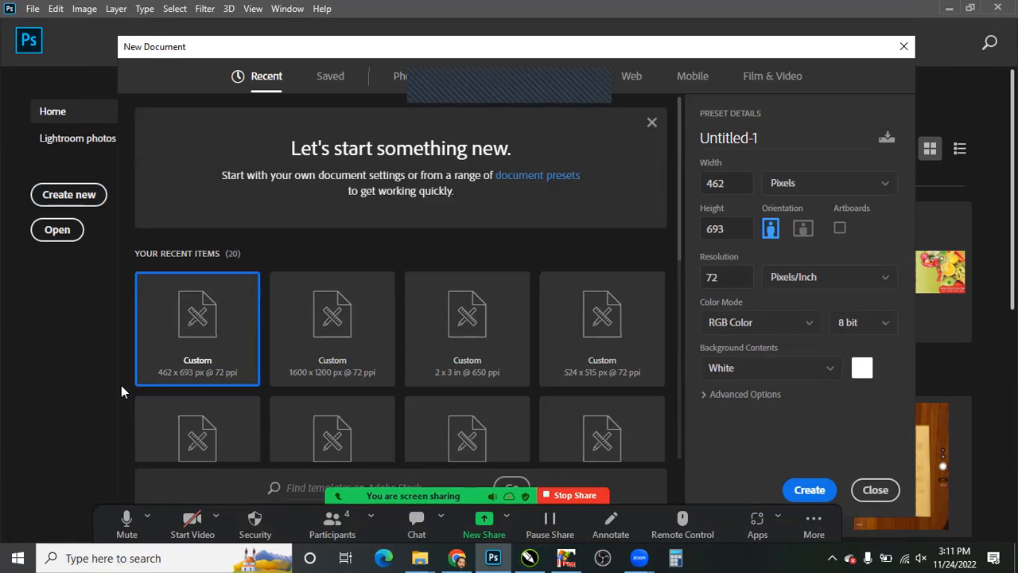
# - Create a 462 x 693 pixel RGB document at 72 pixels/inch with a white background, hide the panels and fit it on screen
pyautogui.press('Return')
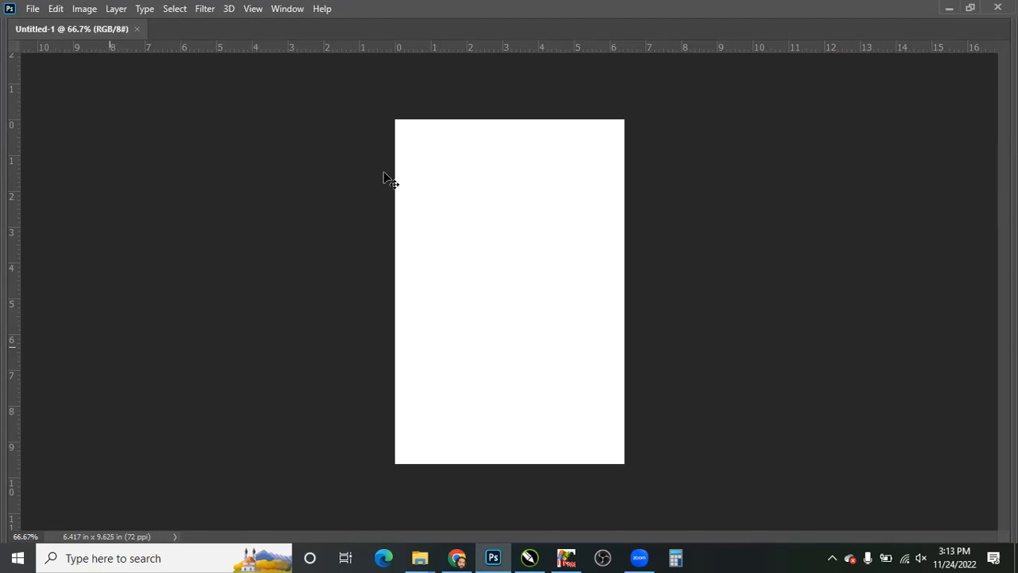
pyautogui.press('Tab')
pyautogui.press('Tab')
pyautogui.press('Tab')
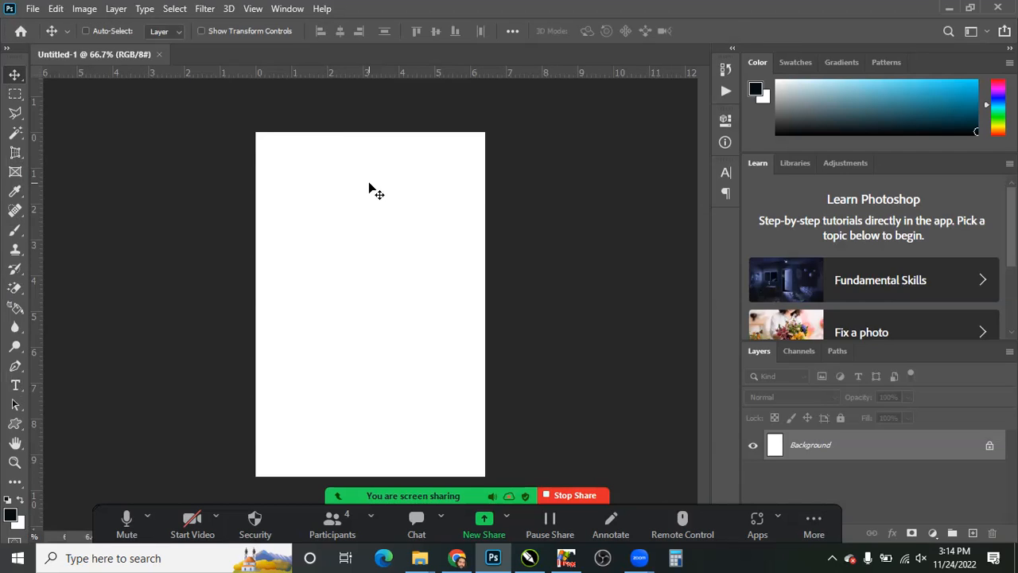
pyautogui.press('Tab')
pyautogui.hotkey('ctrl', '-')
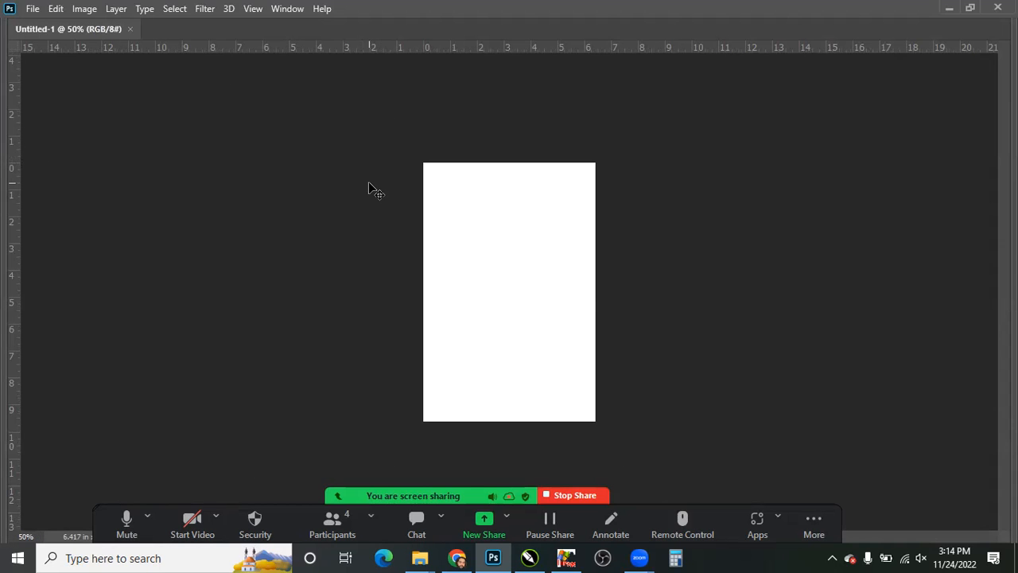
pyautogui.hotkey('ctrl', '0')
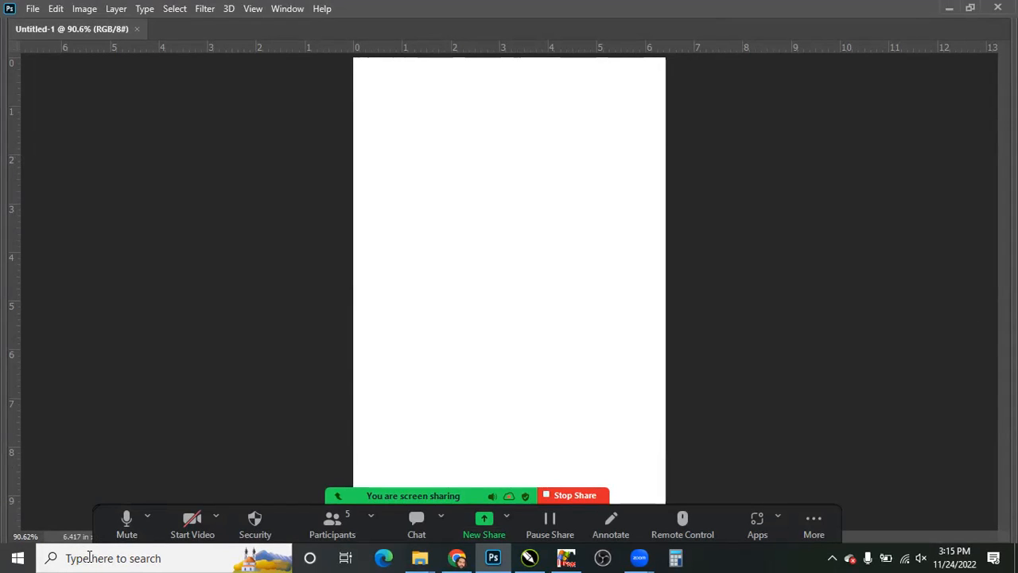
# - Show the desktop, search Windows for %temp% and open the matching Temp folder
pyautogui.press('super+d')
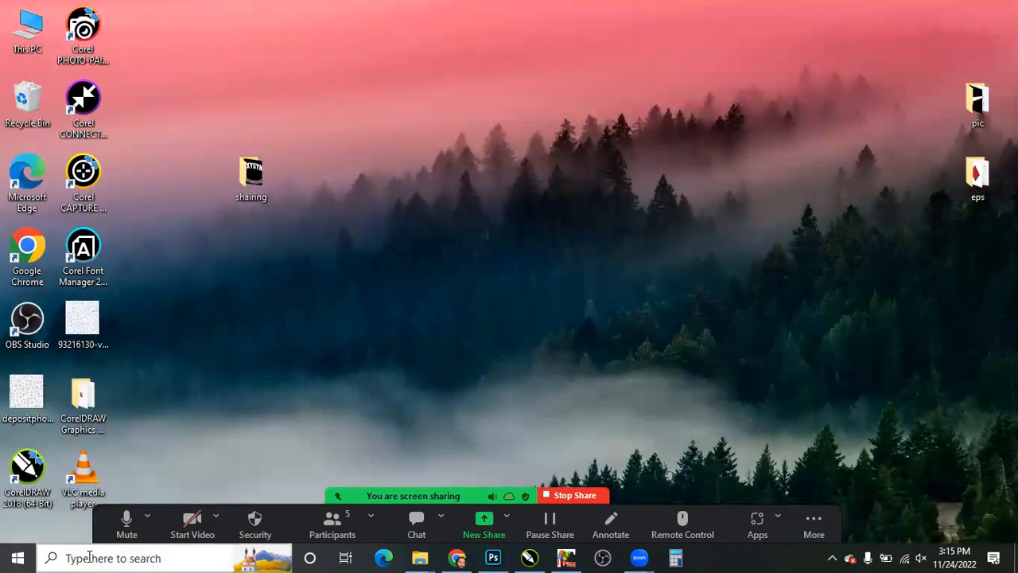
pyautogui.click(89, 557)
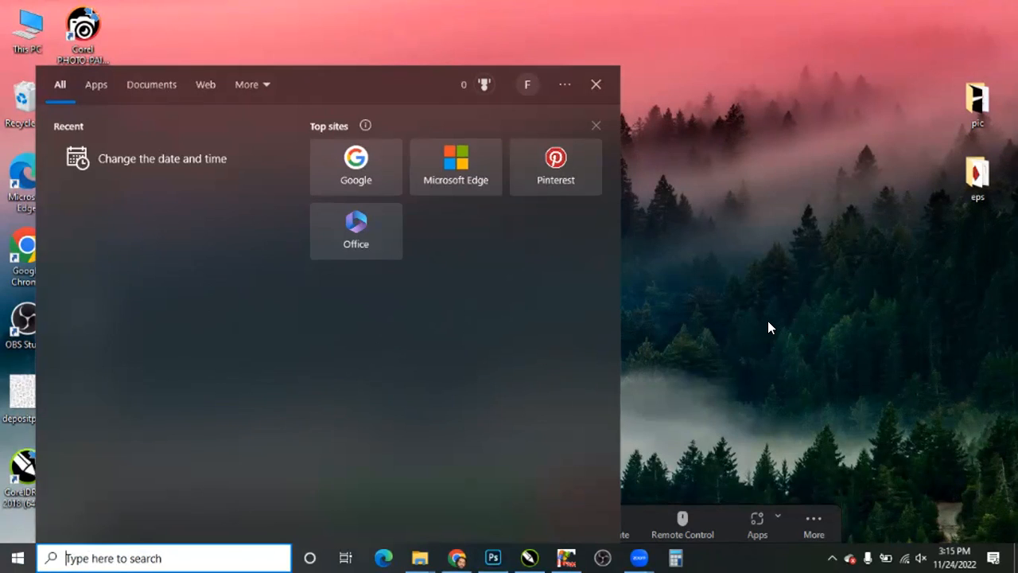
pyautogui.write('%')
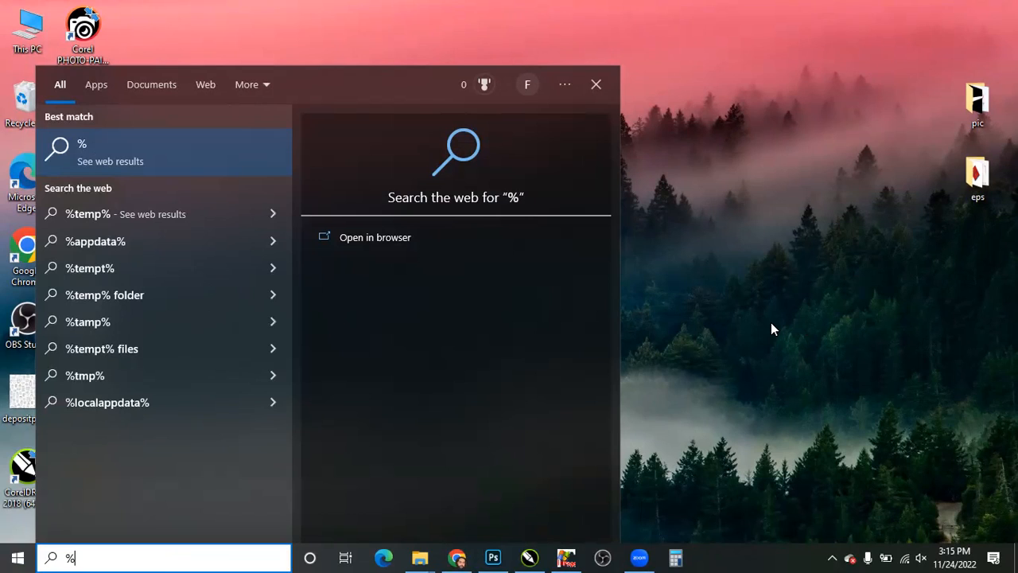
pyautogui.write('temp')
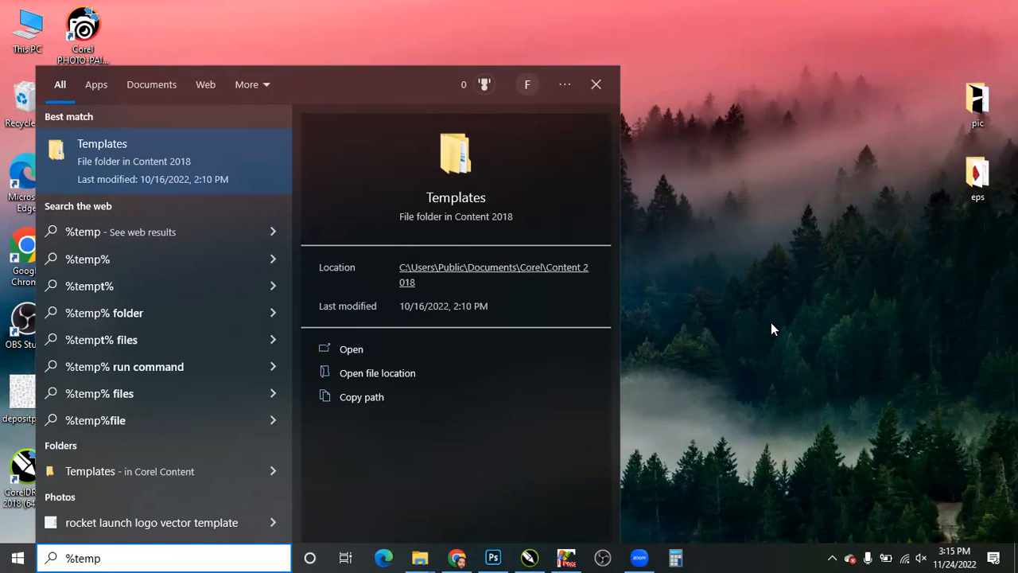
pyautogui.write('%')
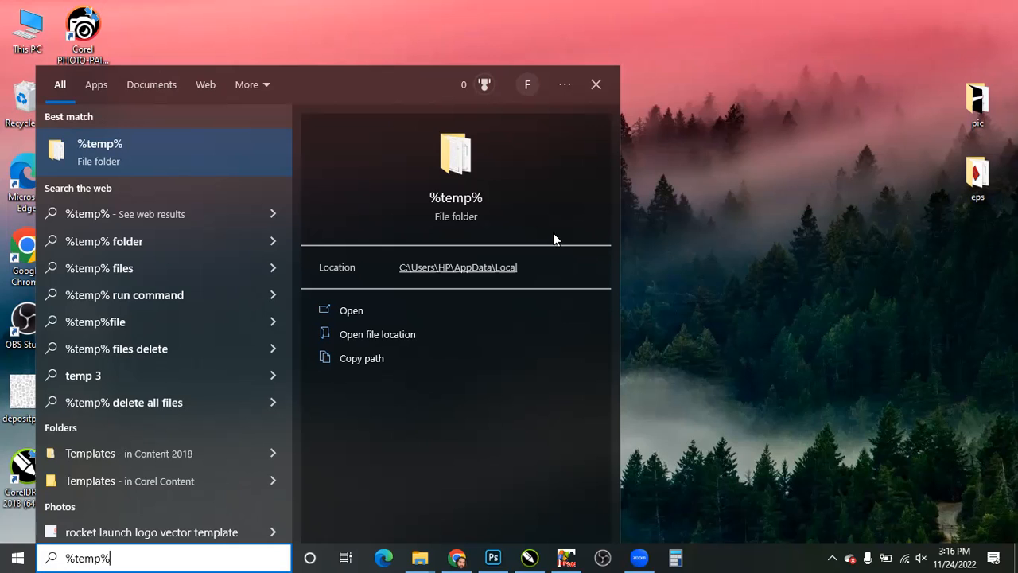
pyautogui.click(421, 207)
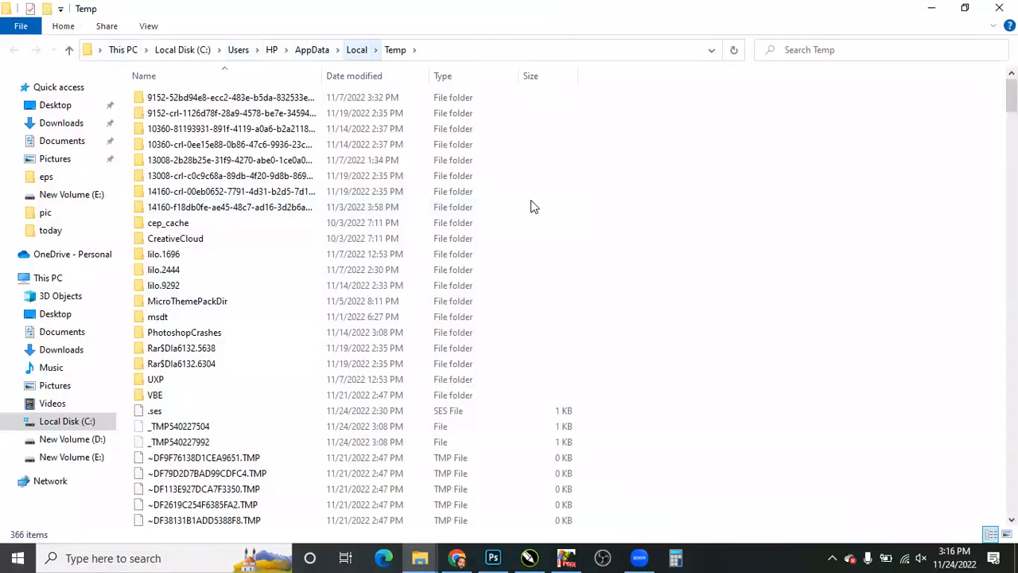
# - Delete all files and folders in the Temp folder, skipping every item that is in use
pyautogui.scroll(-8, 477, 206)
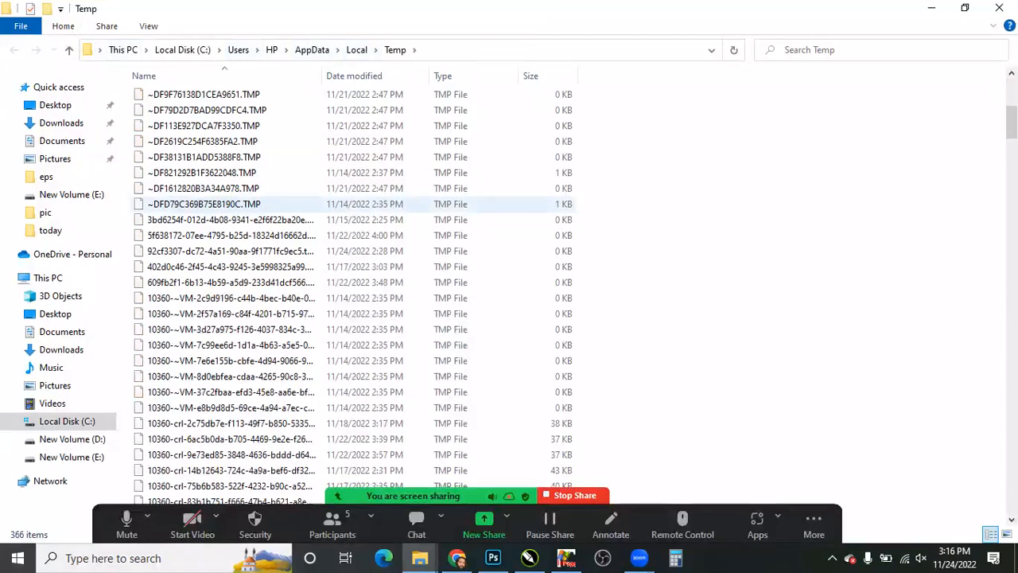
pyautogui.moveTo(1011, 125); pyautogui.dragTo(516, 222)
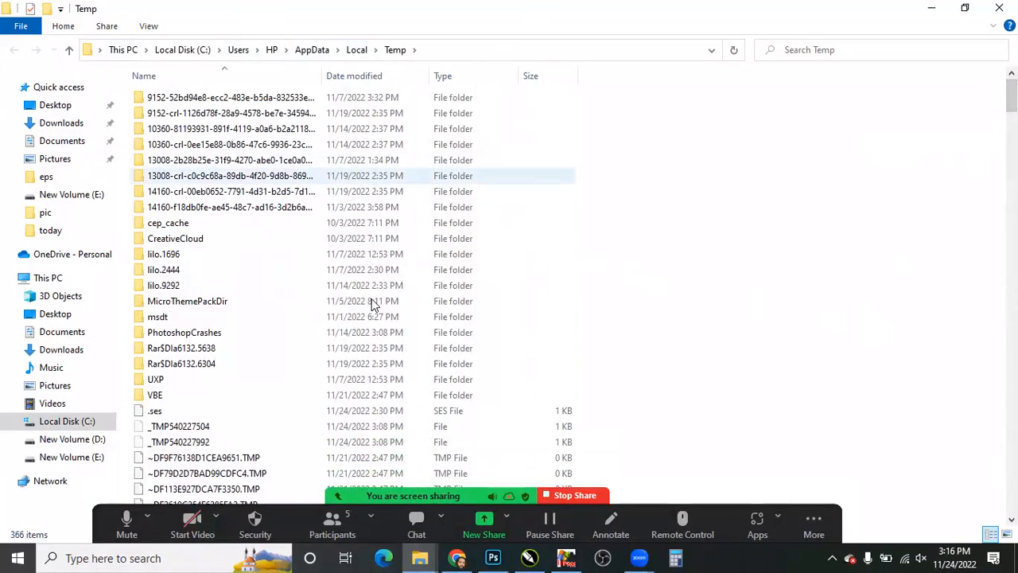
pyautogui.hotkey('ctrl', 'a')
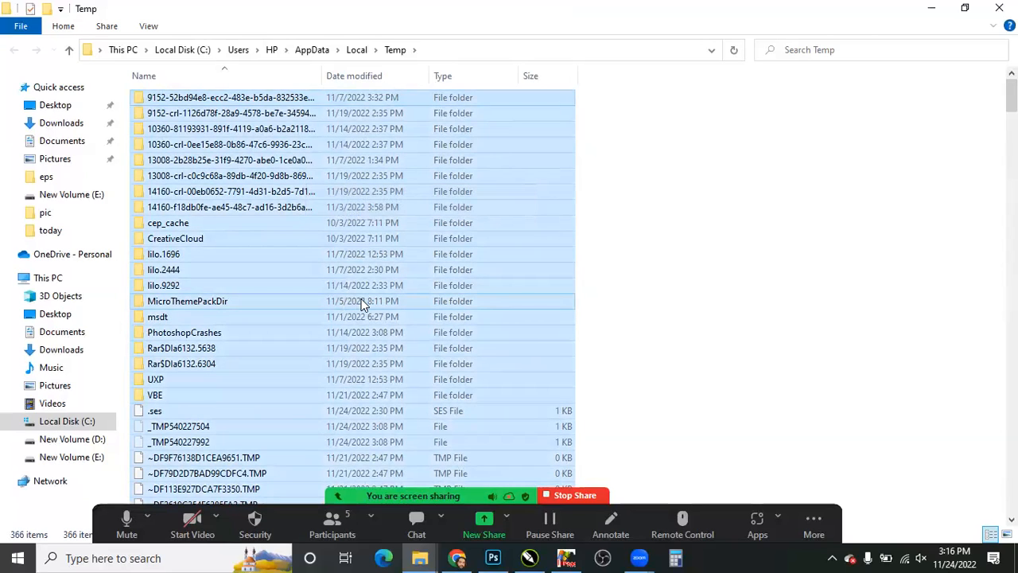
pyautogui.press('Delete')
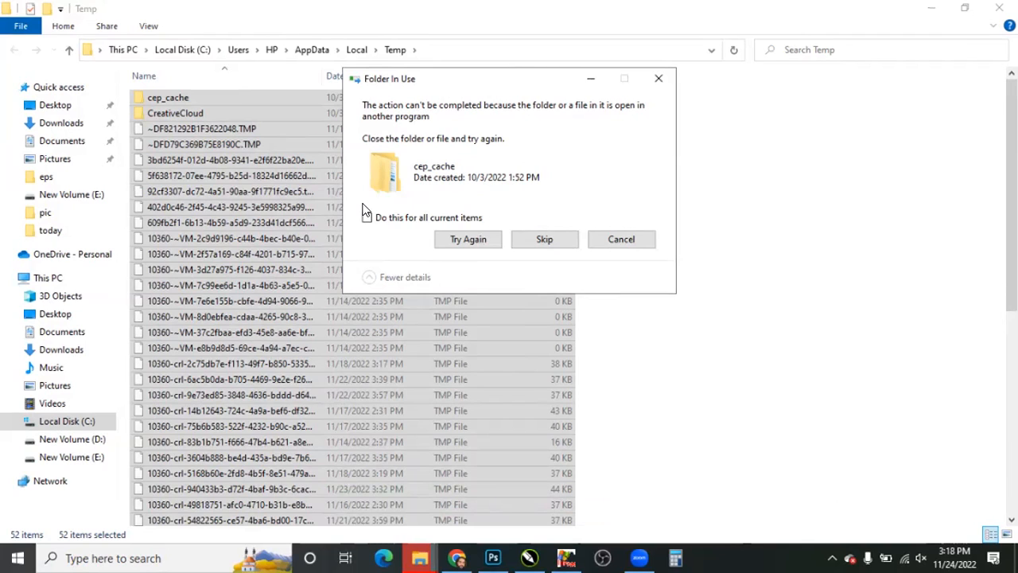
pyautogui.click(367, 217)
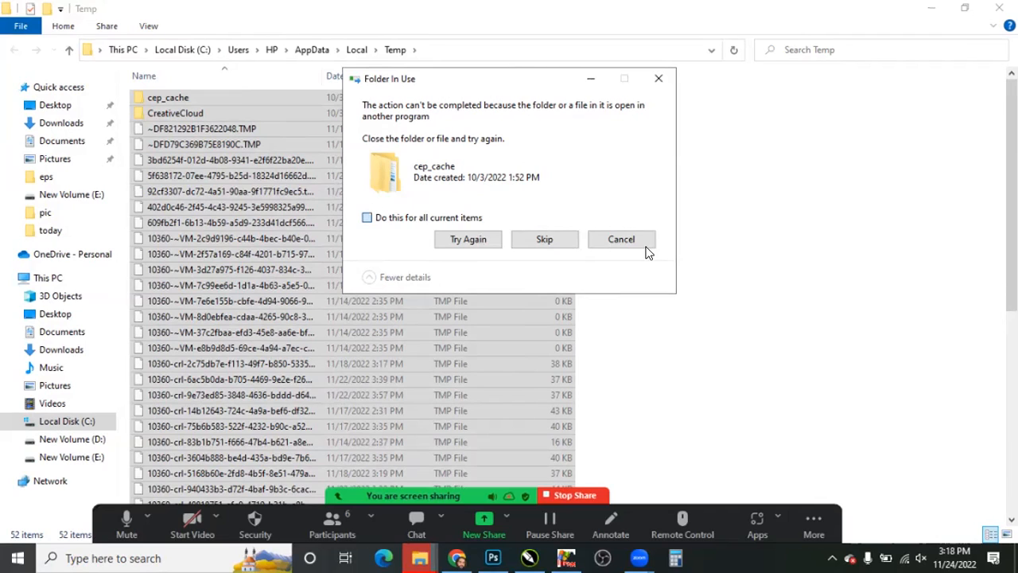
pyautogui.press('Tab')
pyautogui.press('Tab')
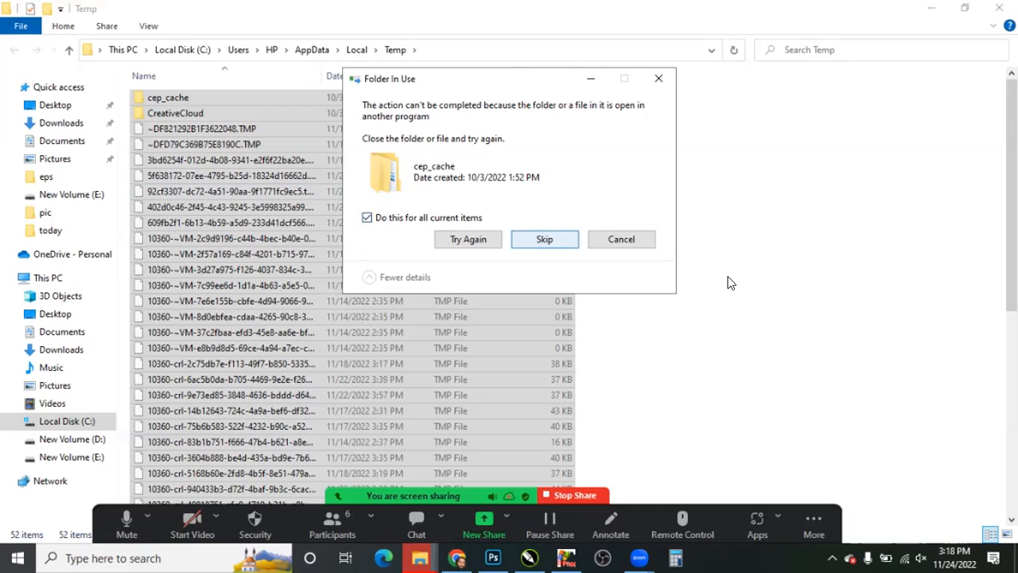
pyautogui.press('space')
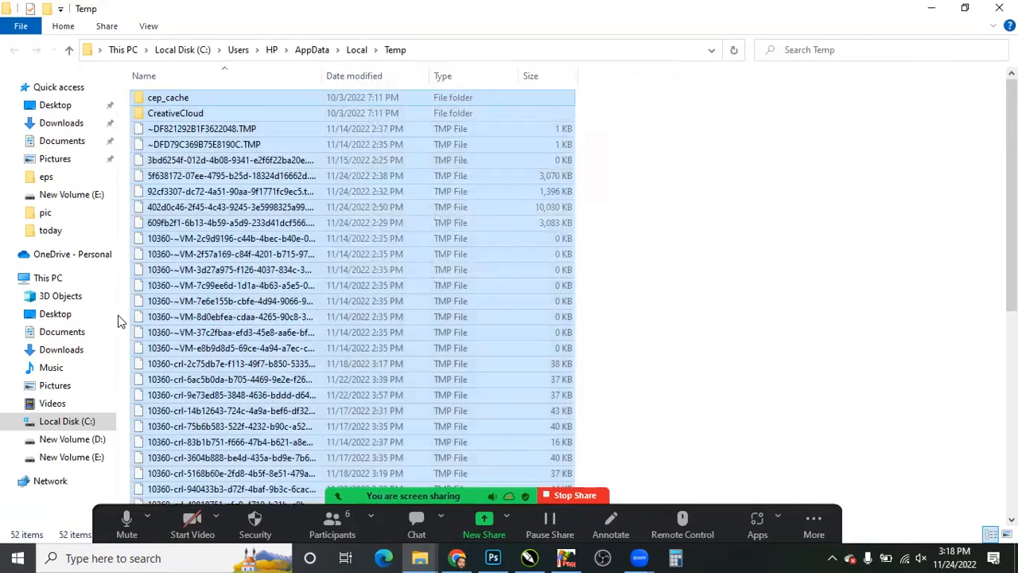
pyautogui.scroll(-8, 654, 323)
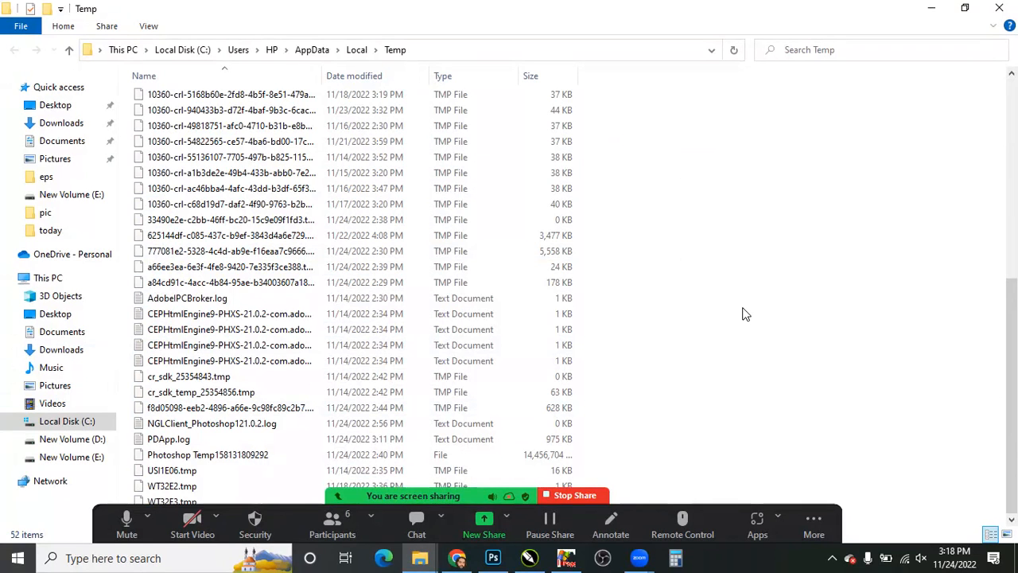
pyautogui.scroll(8, 746, 315)
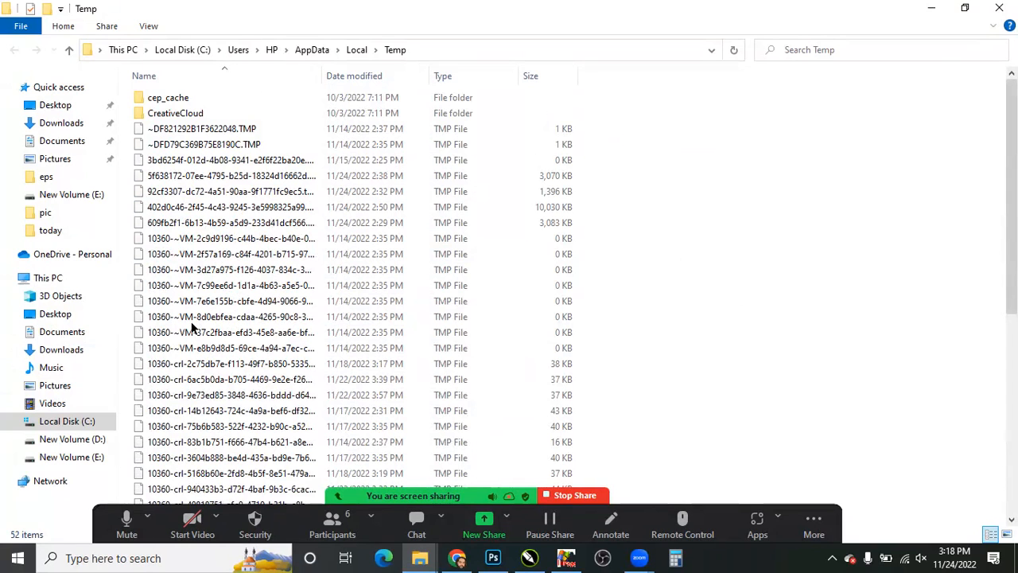
# - Switch from the Temp folder back to the blank Untitled-1 document in Photoshop
pyautogui.hotkey('alt', 'Tab')
pyautogui.hotkey('alt', 'Tab')
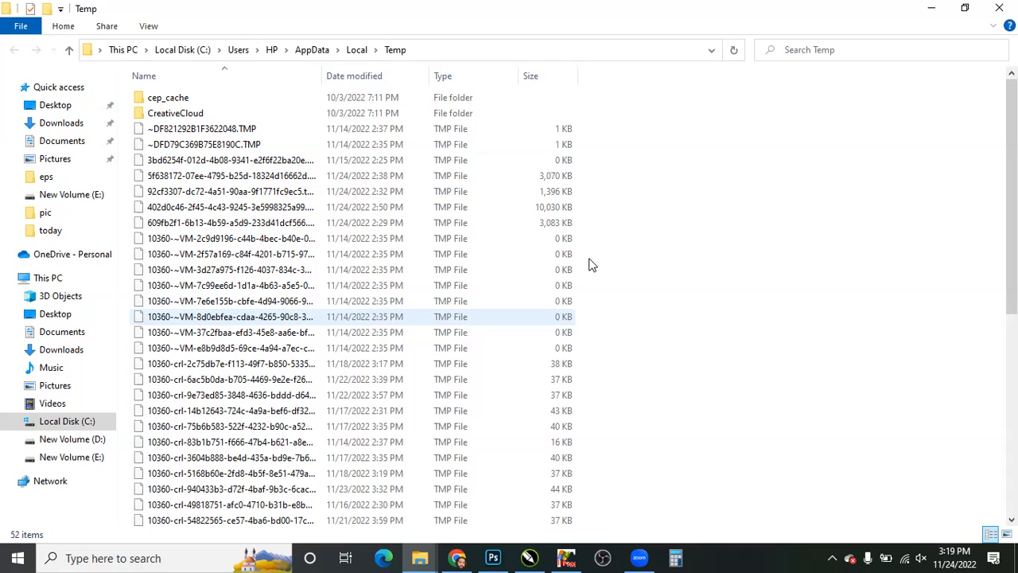
pyautogui.click(724, 254)
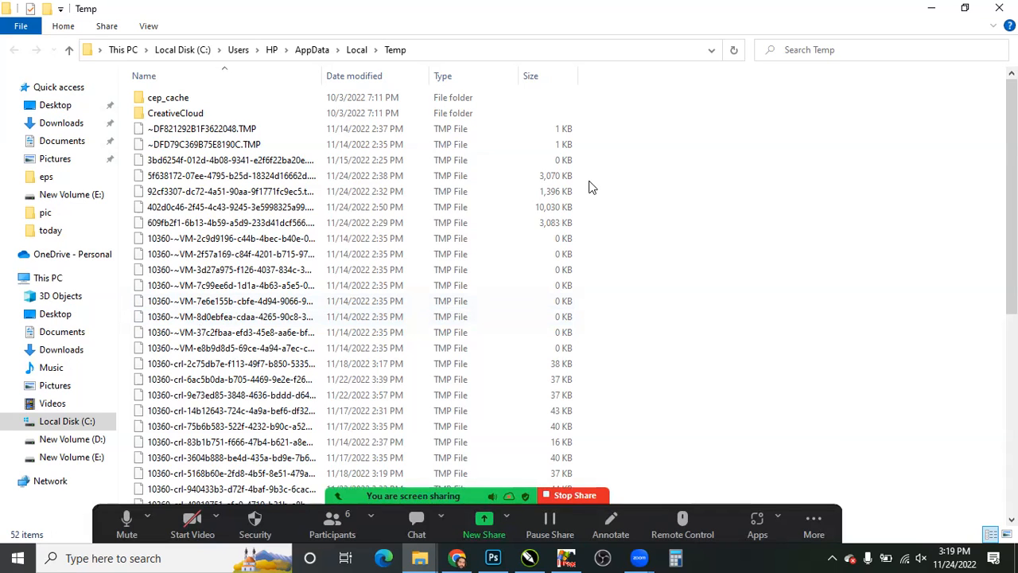
pyautogui.hotkey('alt', 'Tab')
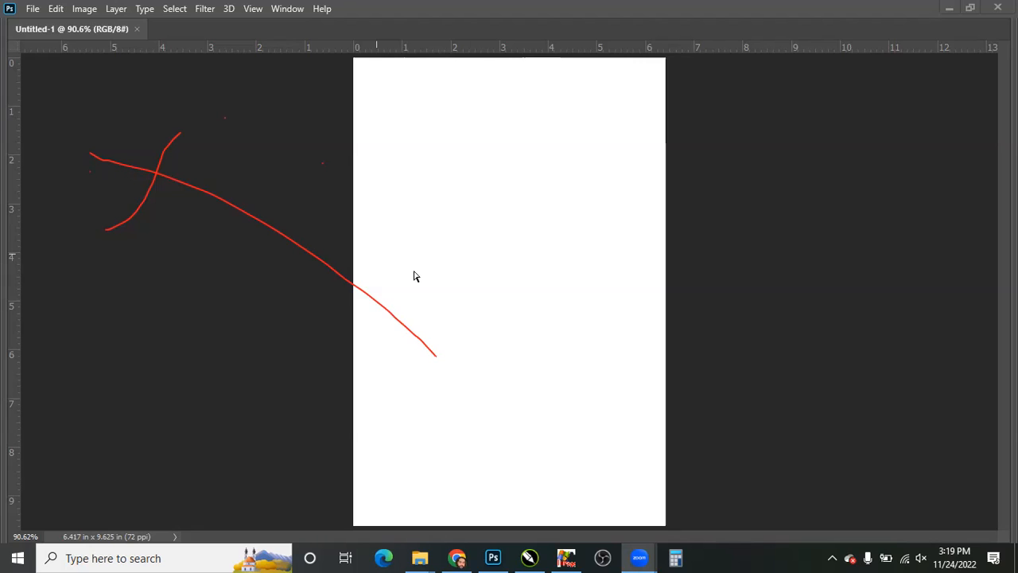
pyautogui.click(407, 318)
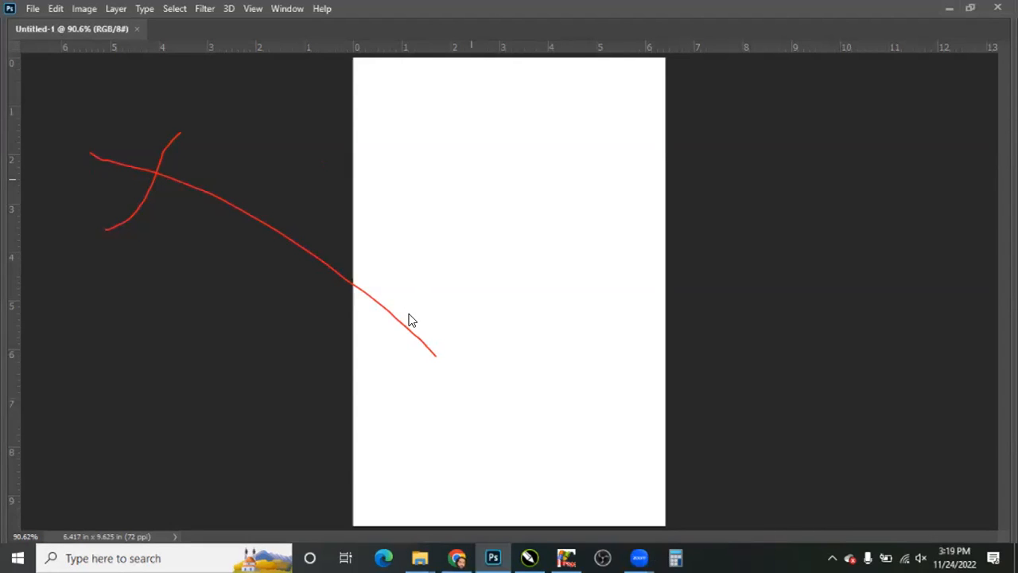
pyautogui.hotkey('ctrl', 'k')
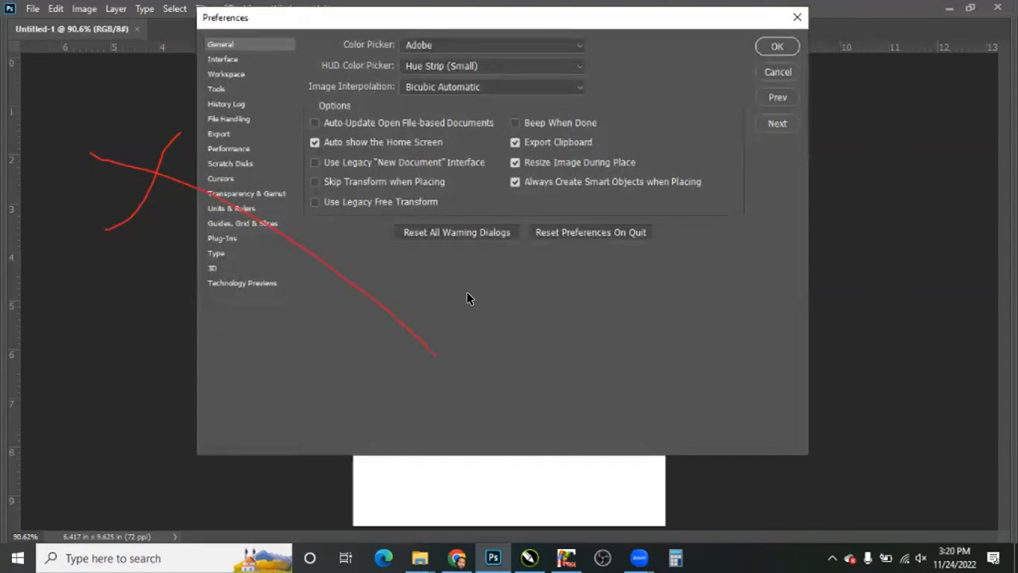
pyautogui.press('Escape')
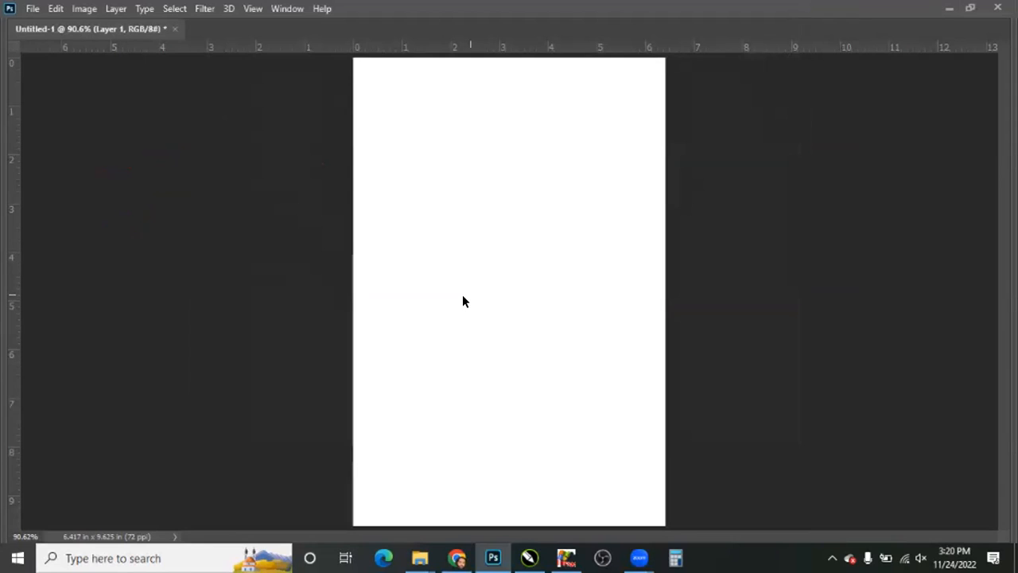
pyautogui.hotkey('ctrl', 'j')
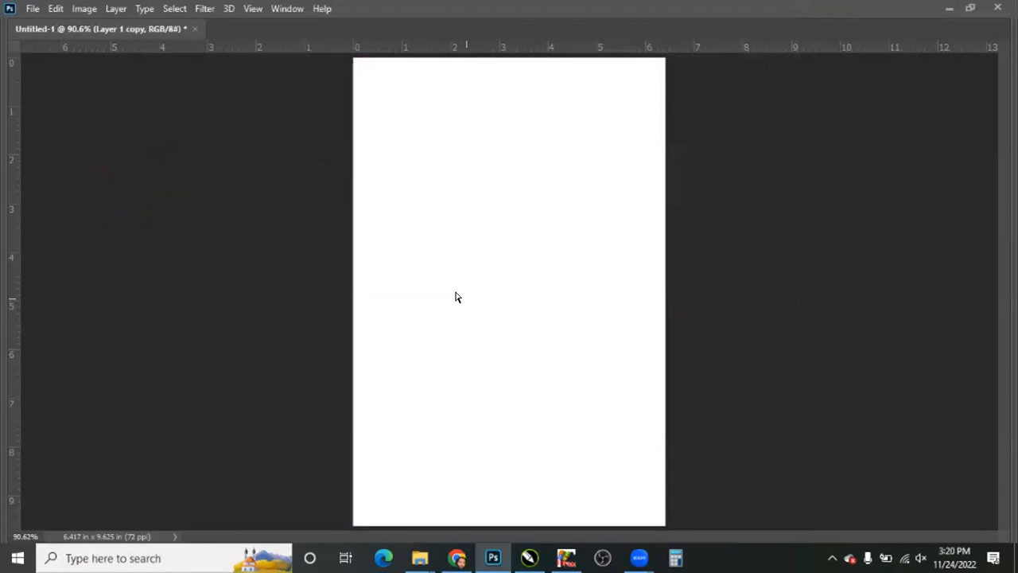
pyautogui.press('Tab')
pyautogui.hotkey('ctrl', 'z')
pyautogui.hotkey('ctrl', 'z')
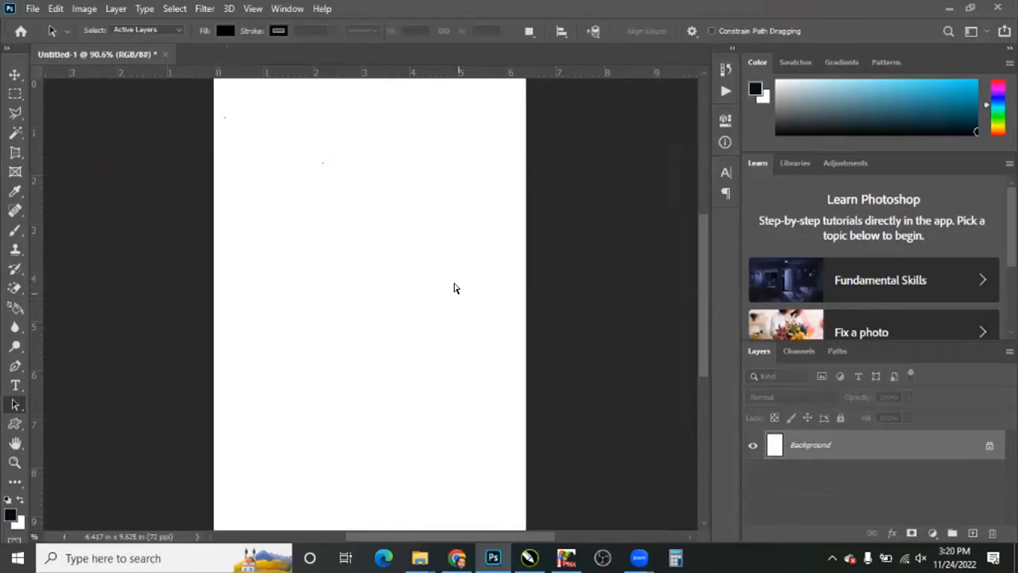
pyautogui.press('i')
pyautogui.hotkey('ctrl', 'k')
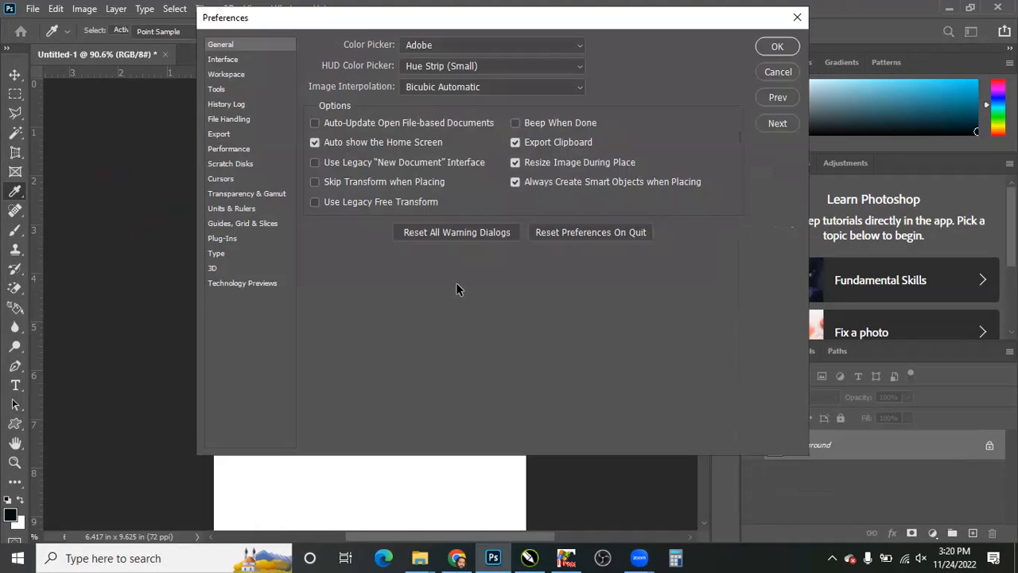
pyautogui.press('a')
pyautogui.press('Escape')
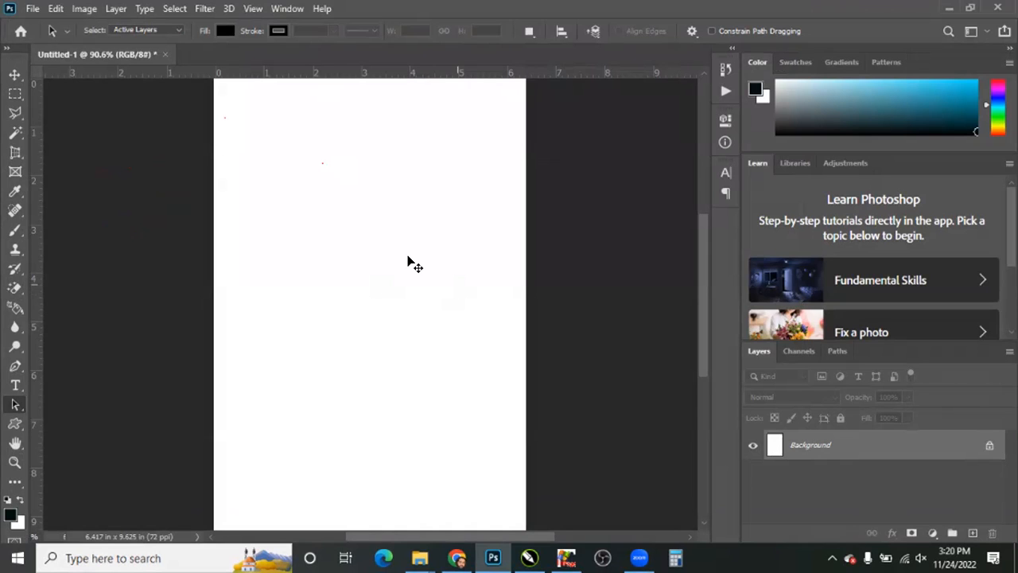
# - Activate the Move tool and toggle the interface panels off and on around the blank document
pyautogui.press('v')
pyautogui.press('Tab')
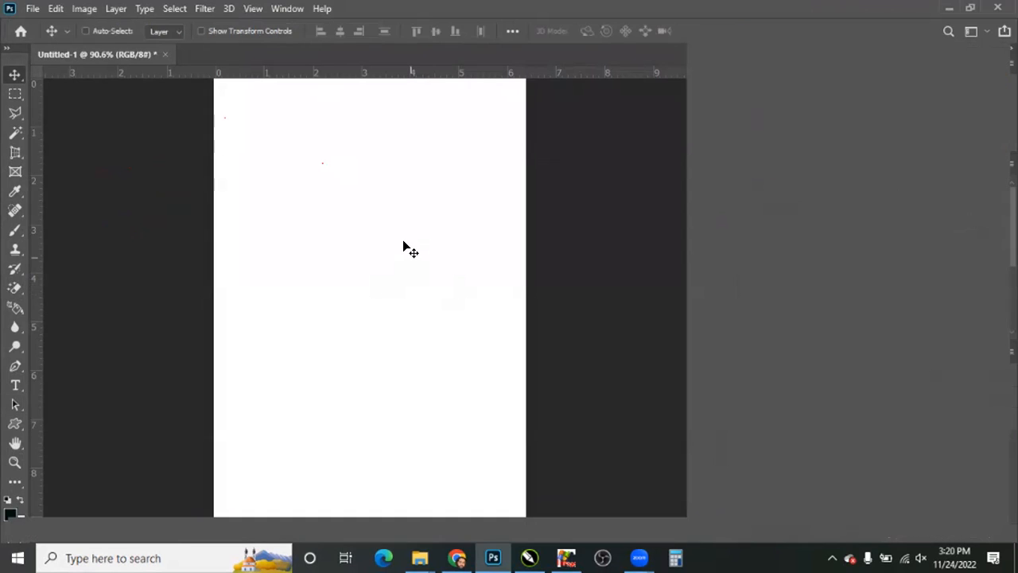
pyautogui.press('Tab')
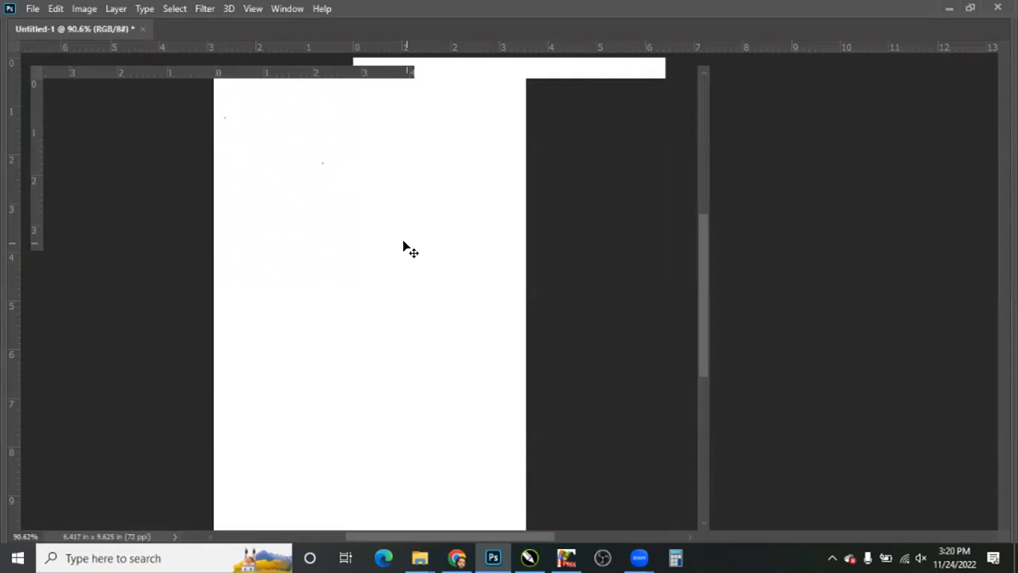
pyautogui.press('ctrl')
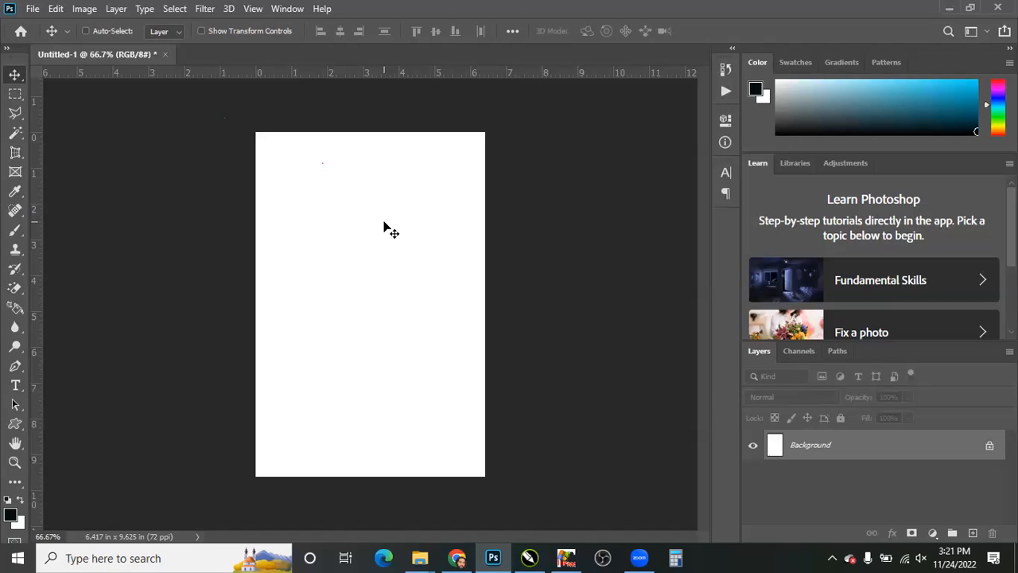
pyautogui.press('ctrl')
# - Preview the light and dark color themes in the Interface preferences and settle on the second-darkest gray theme
pyautogui.hotkey('ctrl', 'k')
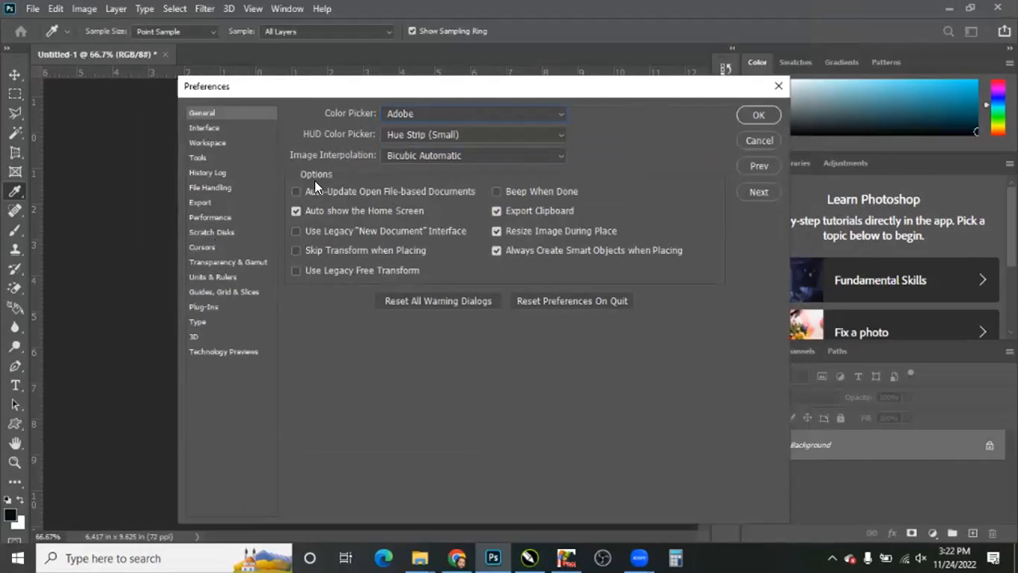
pyautogui.click(207, 128)
pyautogui.click(374, 133)
pyautogui.click(398, 135)
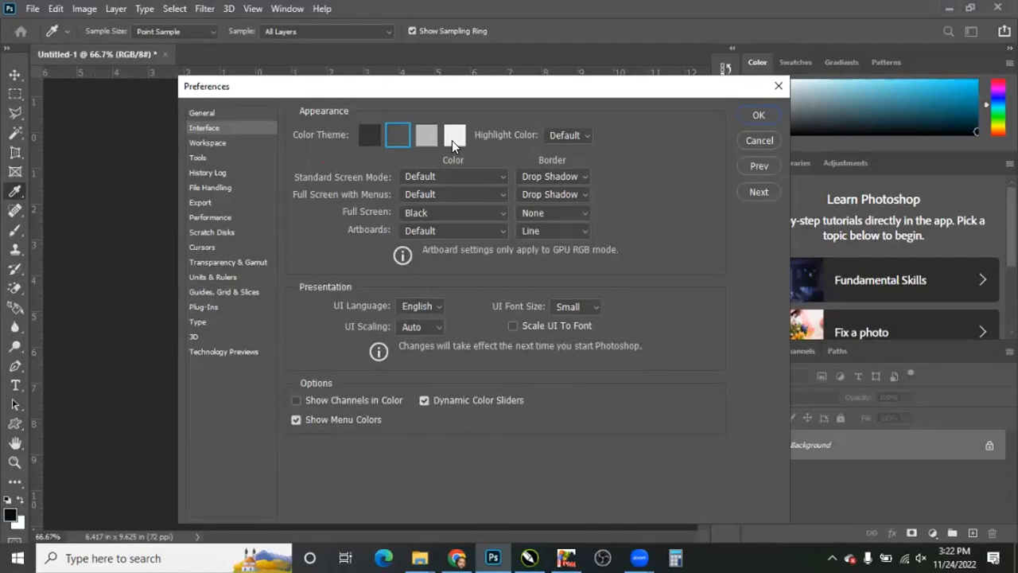
pyautogui.click(427, 135)
pyautogui.click(452, 137)
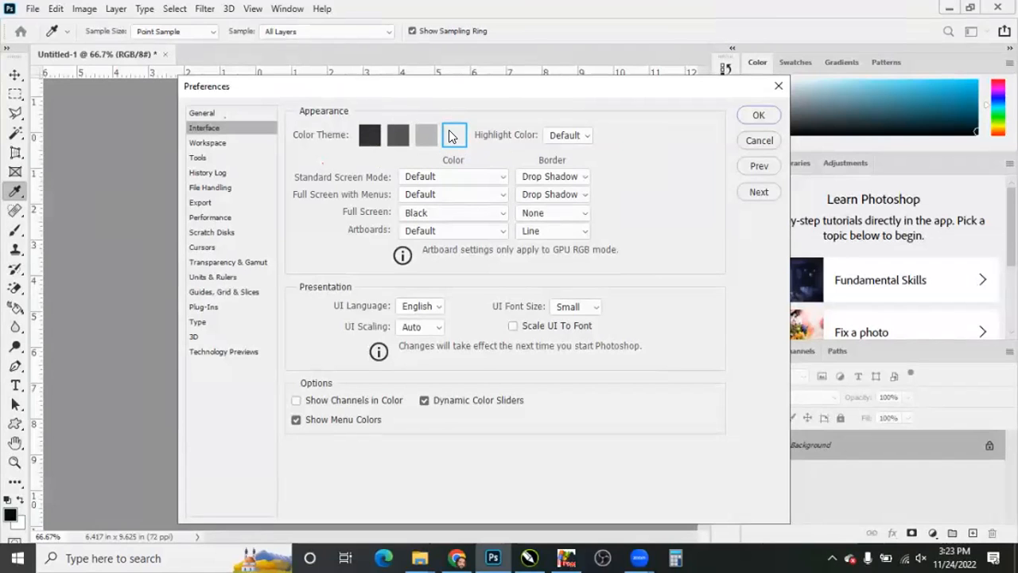
pyautogui.click(371, 136)
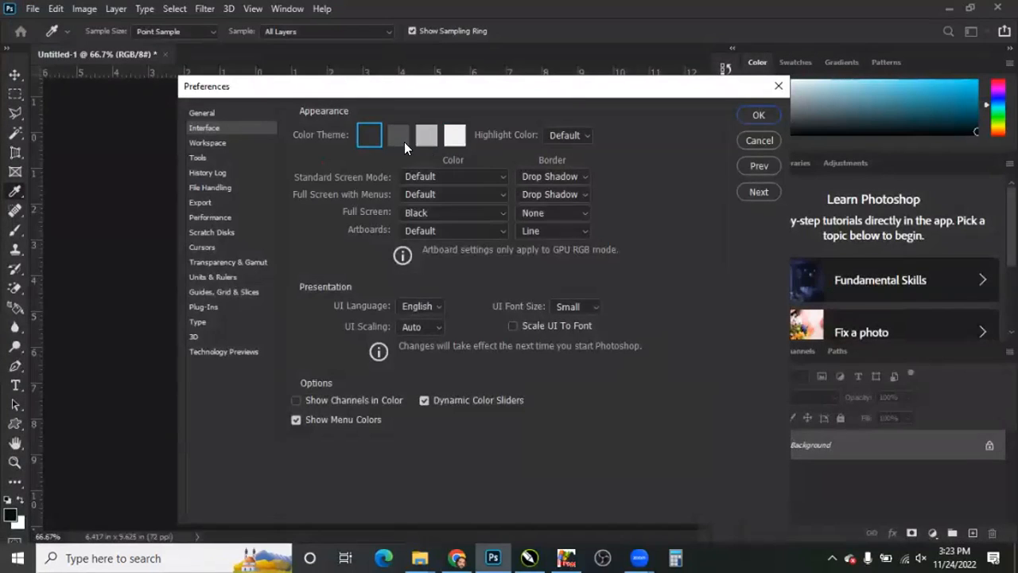
pyautogui.click(455, 137)
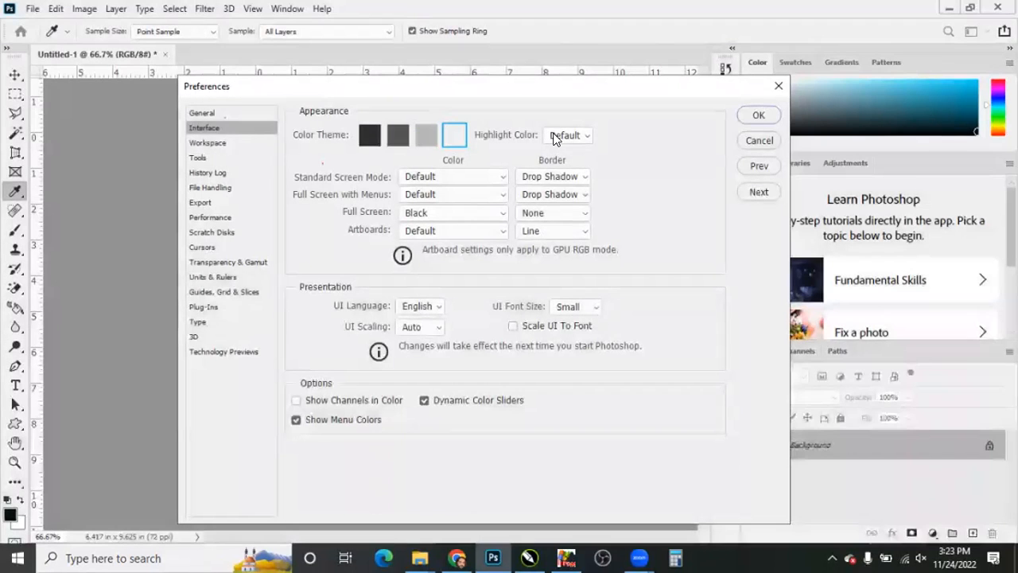
pyautogui.click(555, 139)
pyautogui.click(482, 155)
pyautogui.click(396, 140)
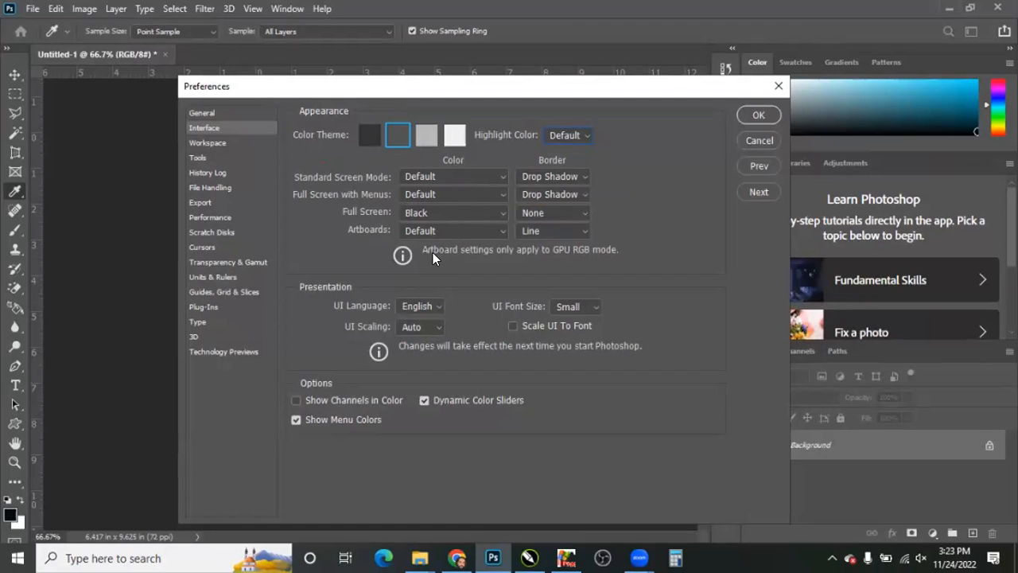
# - Review the Workspace, Tools and History Log pages of the preferences
pyautogui.click(220, 144)
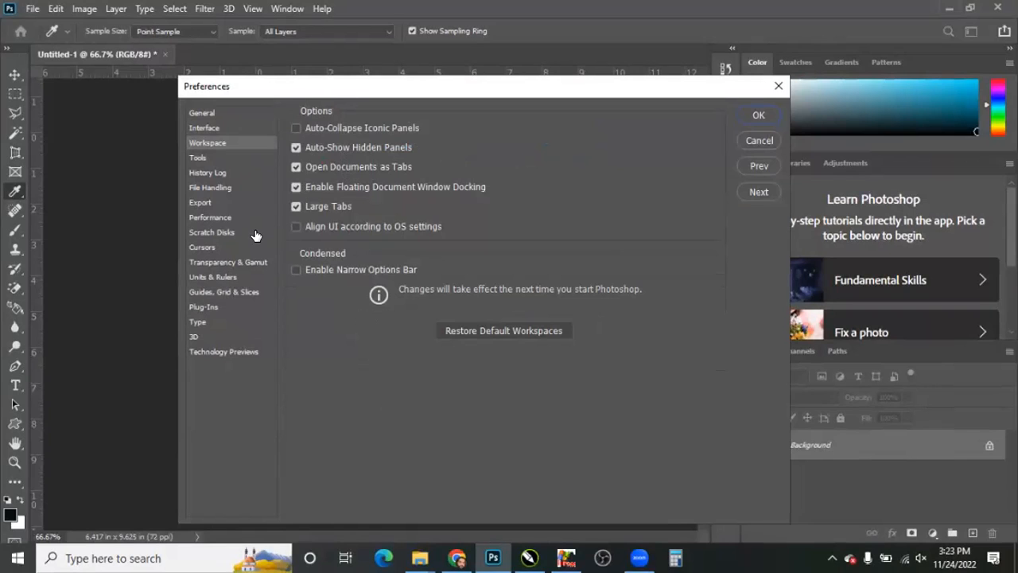
pyautogui.click(226, 164)
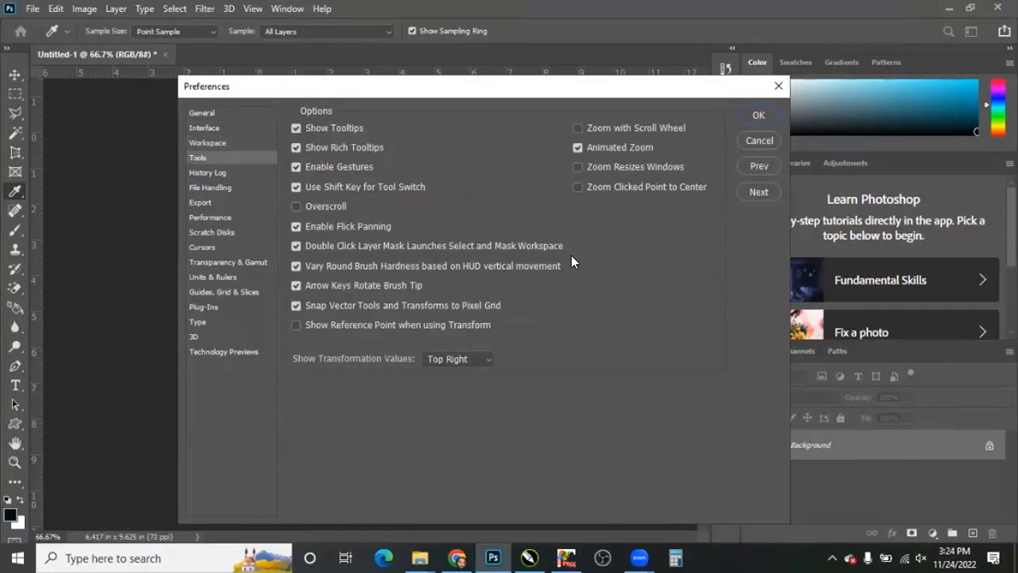
pyautogui.click(229, 172)
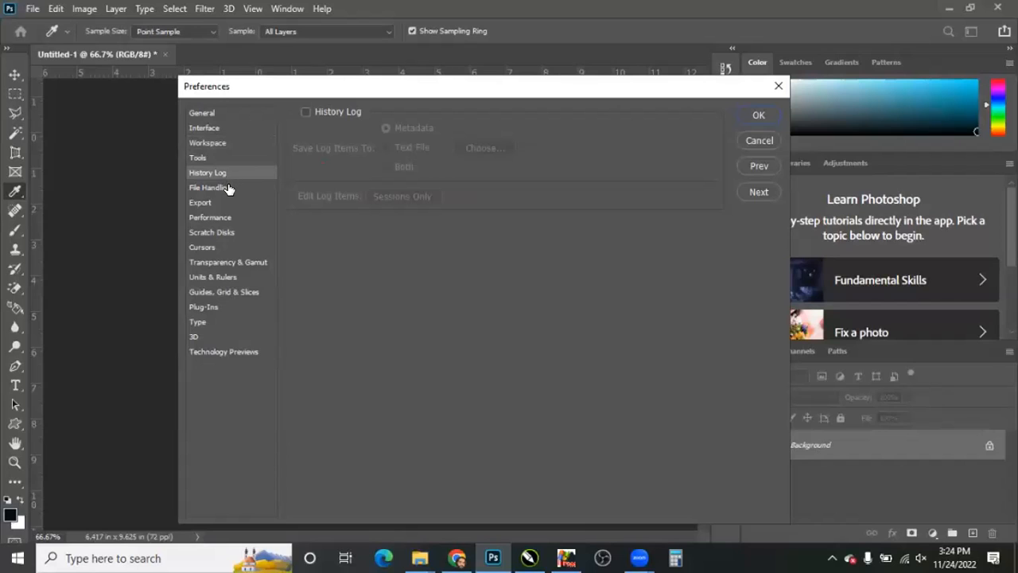
# - Examine the image preview choices and the automatic recovery save intervals in the File Handling preferences
pyautogui.click(227, 188)
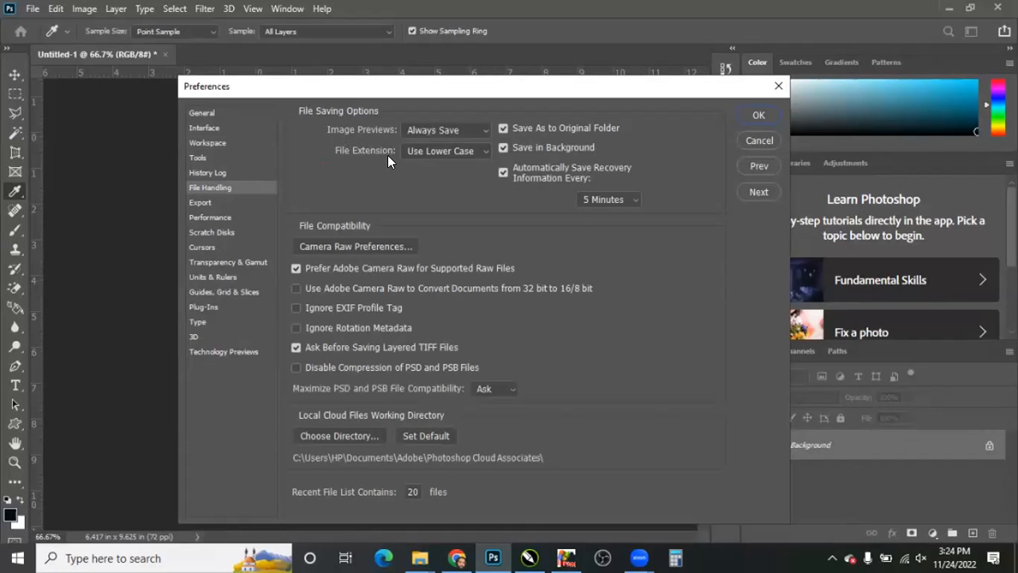
pyautogui.click(463, 130)
pyautogui.click(463, 130)
pyautogui.click(599, 201)
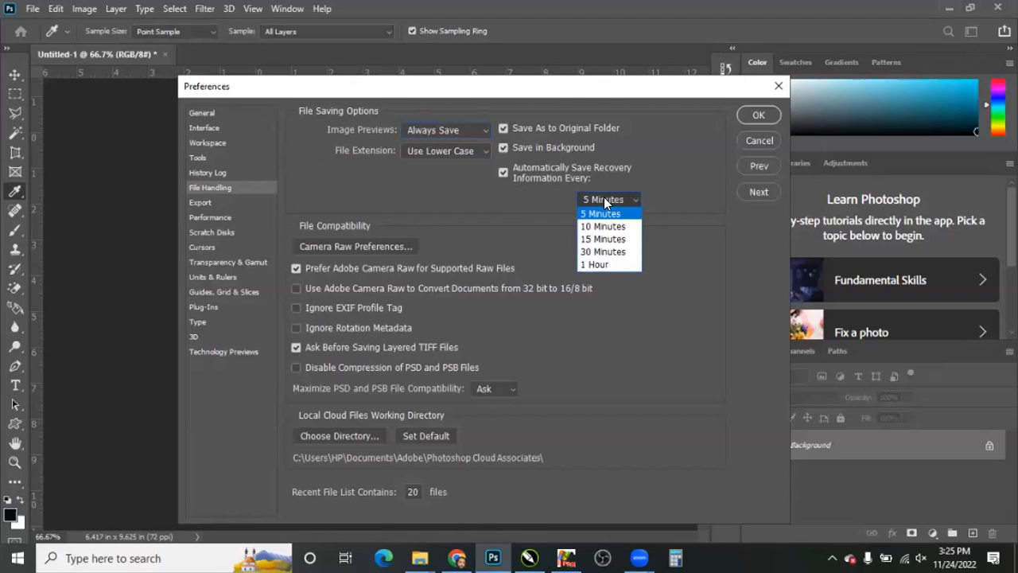
pyautogui.click(604, 198)
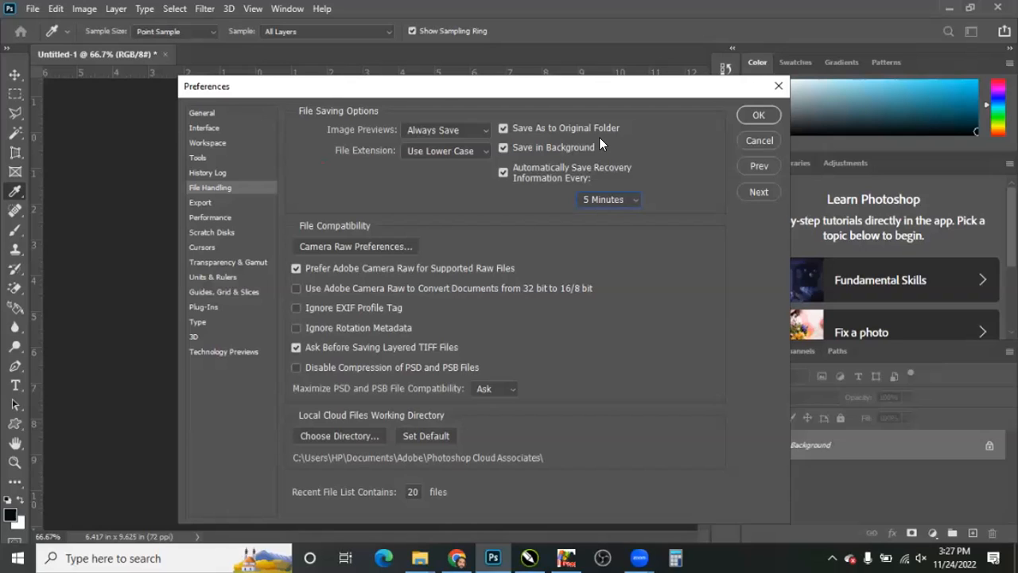
# - Review the quick export format and location options in the Export preferences
pyautogui.click(236, 204)
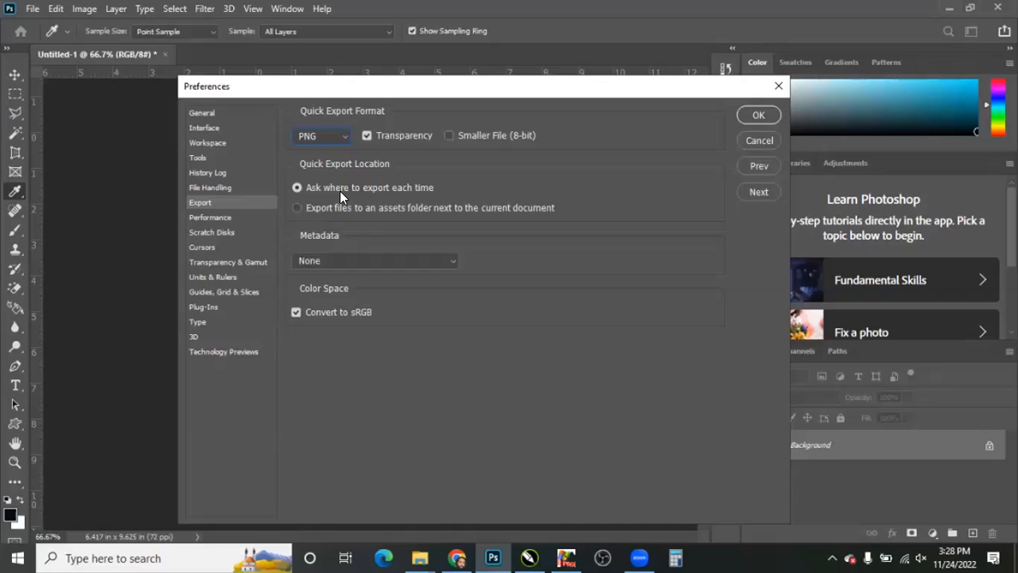
pyautogui.click(486, 209)
pyautogui.press('Return')
# - In the Performance preferences, set the amount of memory Photoshop may use to 10739 MB
pyautogui.click(210, 217)
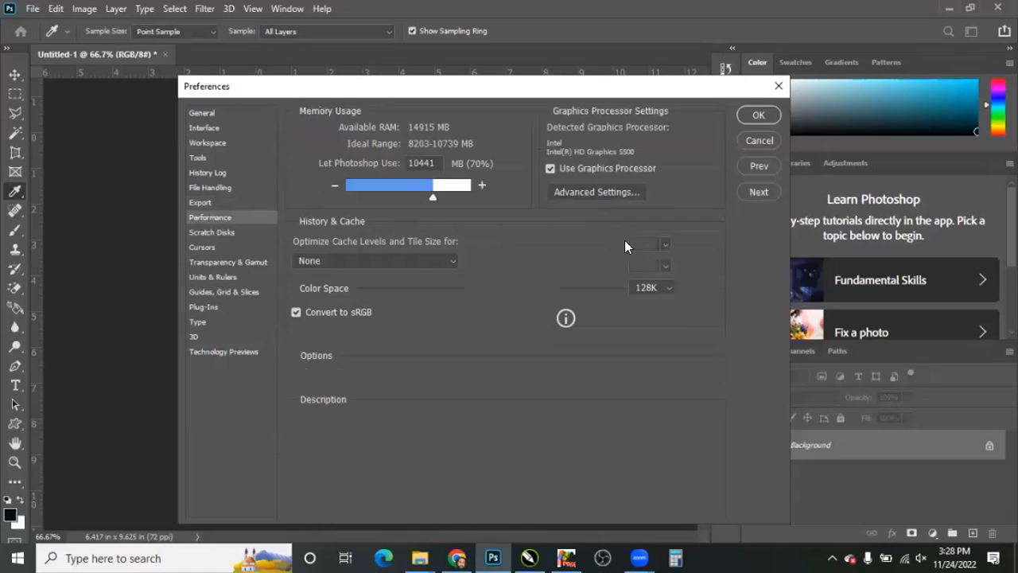
pyautogui.moveTo(419, 326)
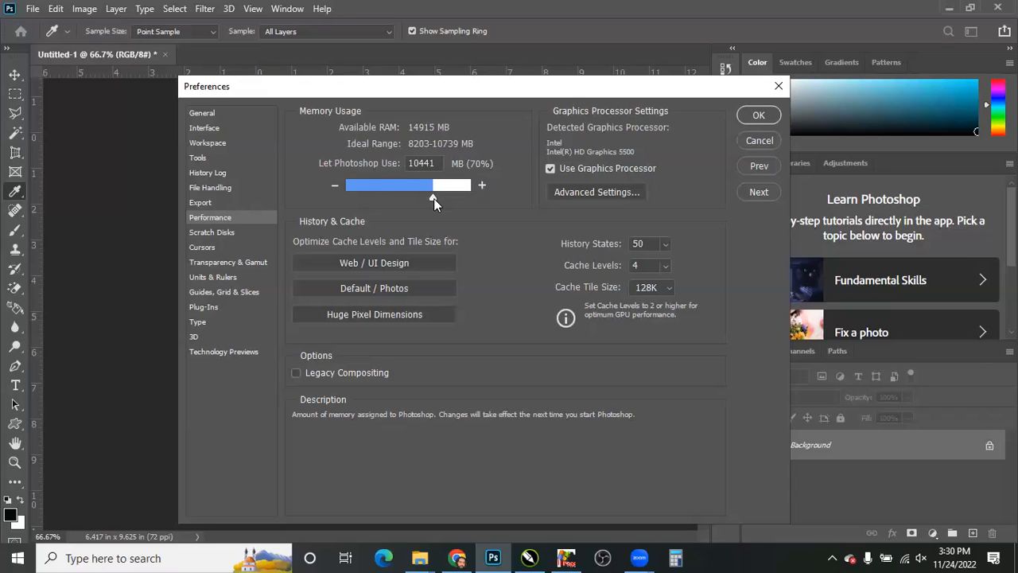
pyautogui.moveTo(425, 195); pyautogui.dragTo(423, 147)
pyautogui.write('10739')
pyautogui.click(437, 179)
pyautogui.moveTo(389, 245)
# - Examine the drives in the Scratch Disks preferences and select the D:\ drive's row
pyautogui.click(222, 233)
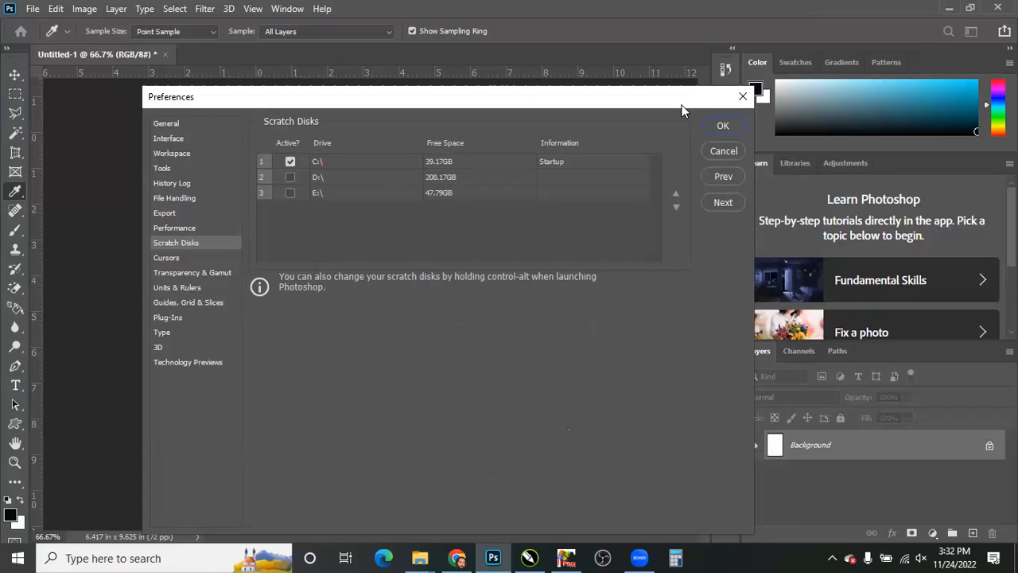
pyautogui.click(288, 177)
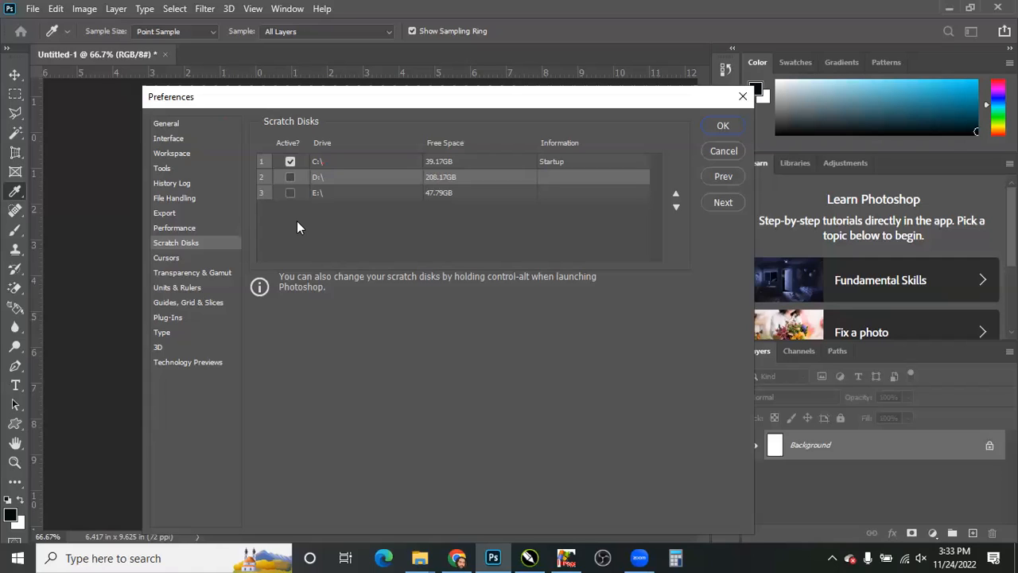
pyautogui.press('super+s')
# - In the Cursors preferences, try the alternative painting and other cursors, and return to Normal Brush Tip and Standard
pyautogui.click(177, 260)
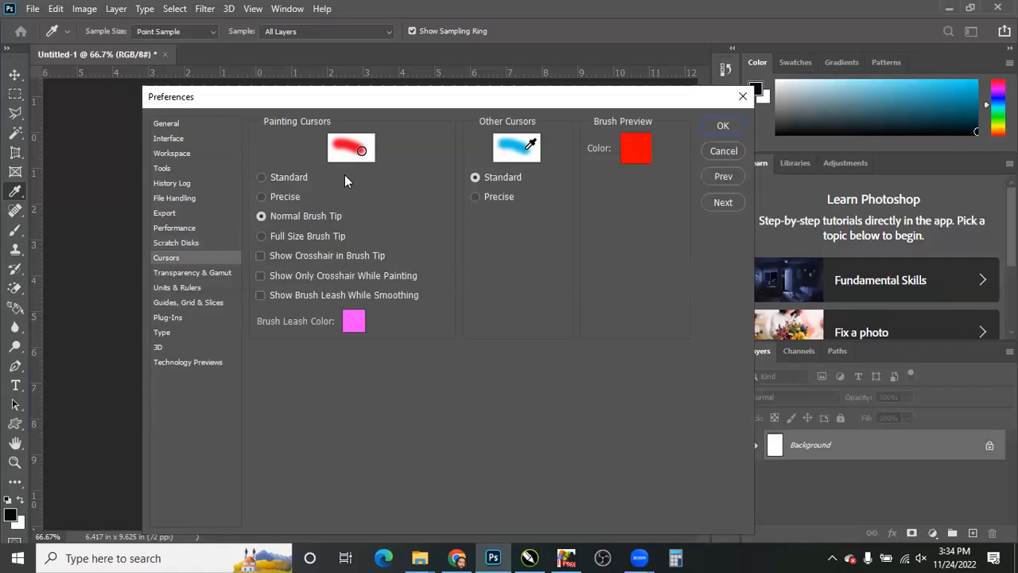
pyautogui.click(264, 195)
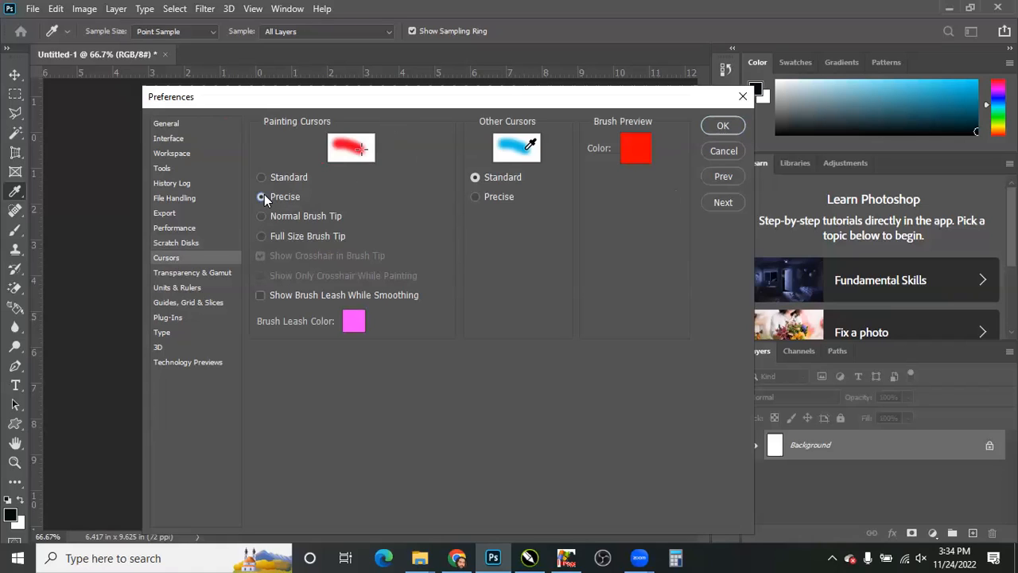
pyautogui.click(262, 177)
pyautogui.click(263, 237)
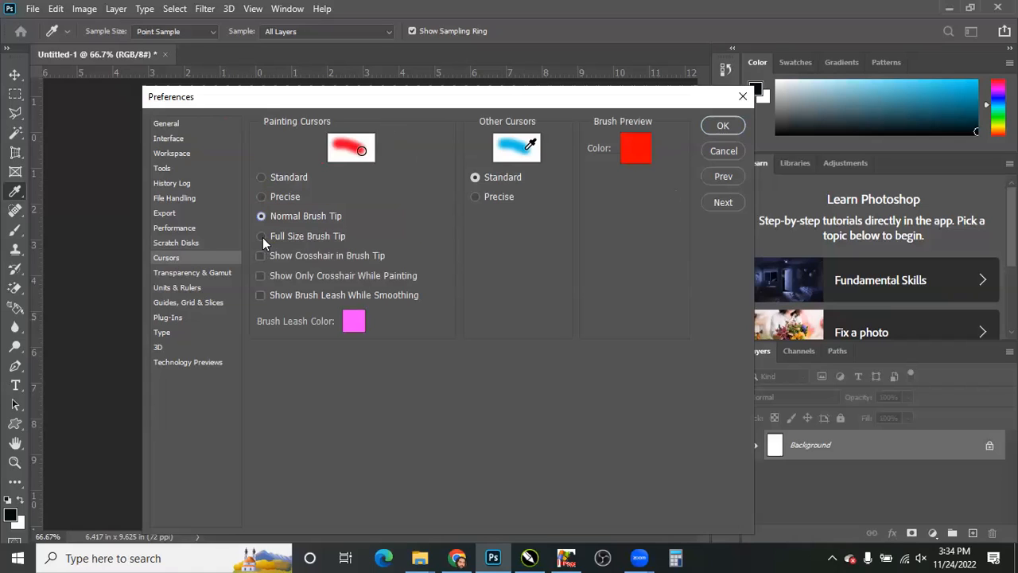
pyautogui.click(486, 198)
pyautogui.click(476, 178)
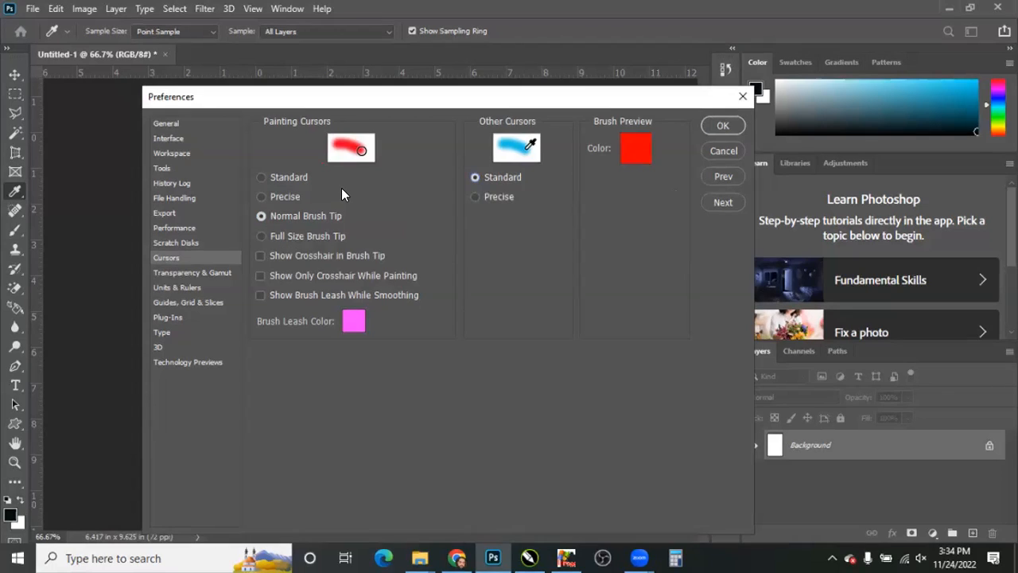
# - In the Transparency & Gamut preferences, try the Small and Large grid sizes and return the grid size to Medium
pyautogui.click(206, 275)
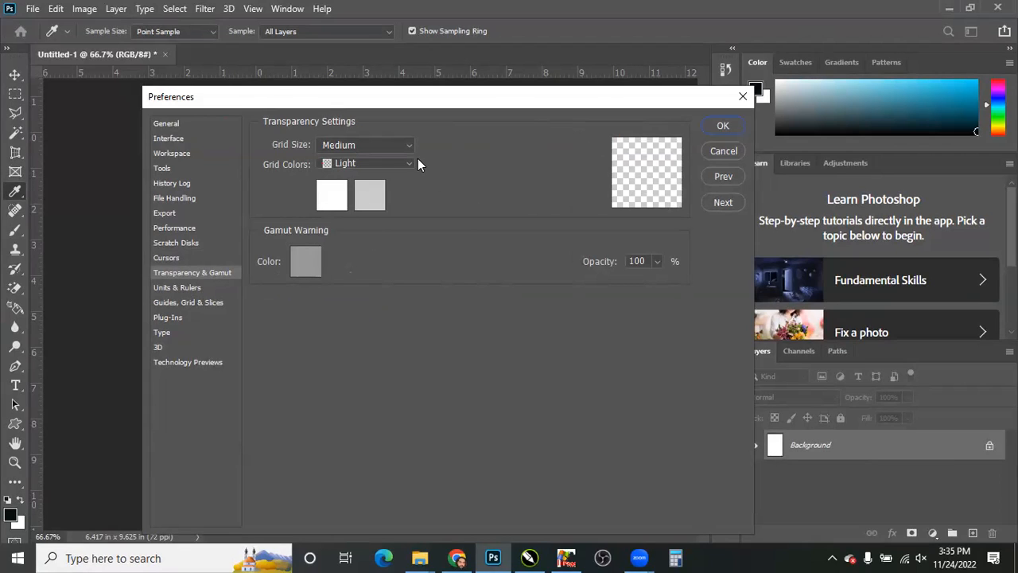
pyautogui.click(391, 142)
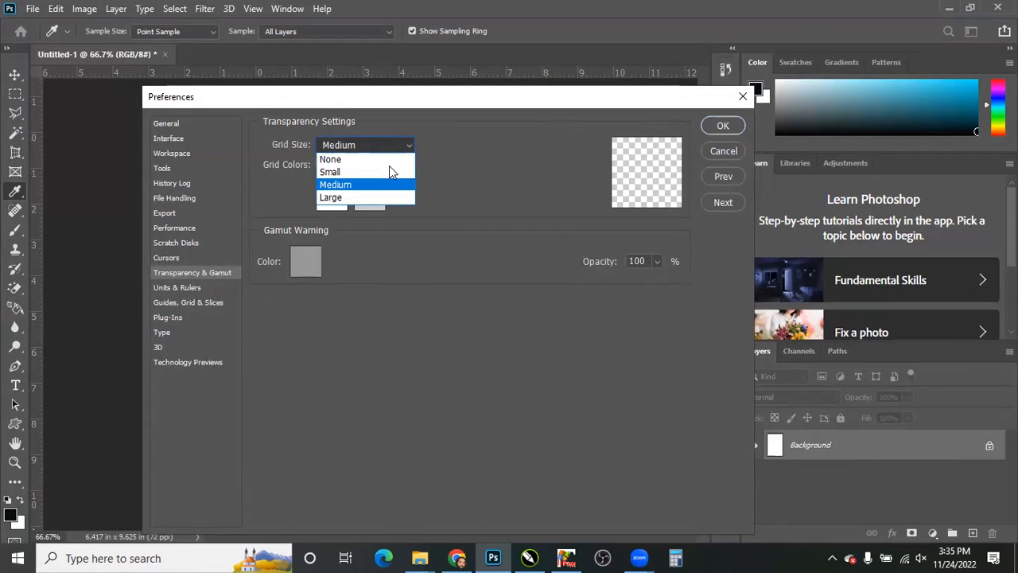
pyautogui.click(377, 141)
pyautogui.click(374, 146)
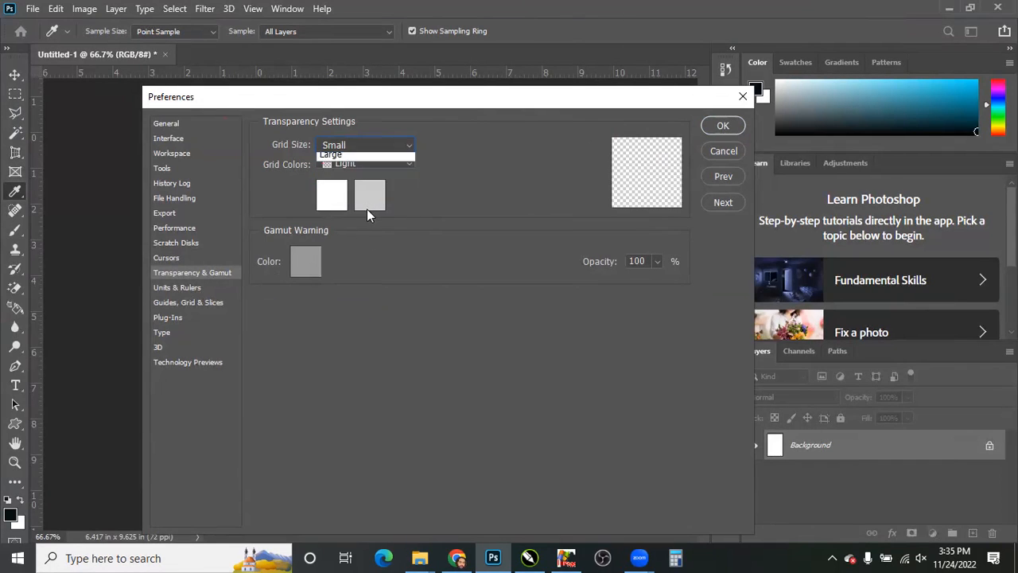
pyautogui.click(364, 202)
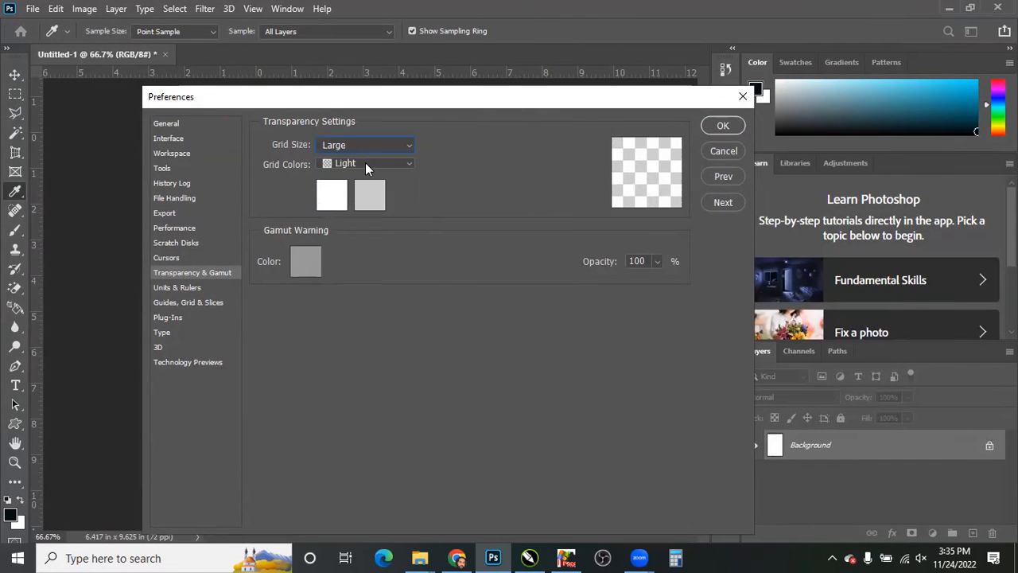
pyautogui.click(370, 147)
pyautogui.click(364, 173)
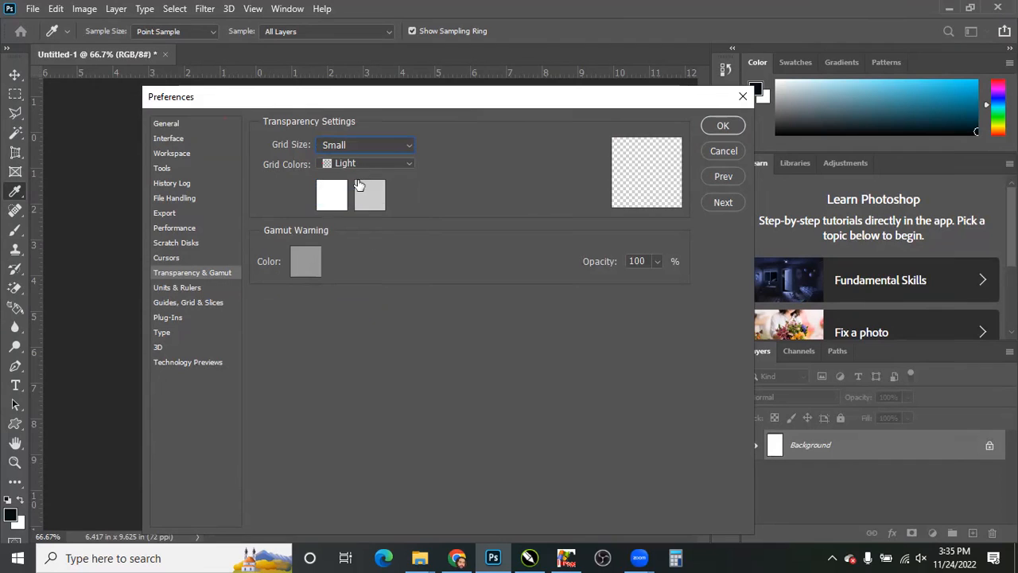
pyautogui.click(350, 146)
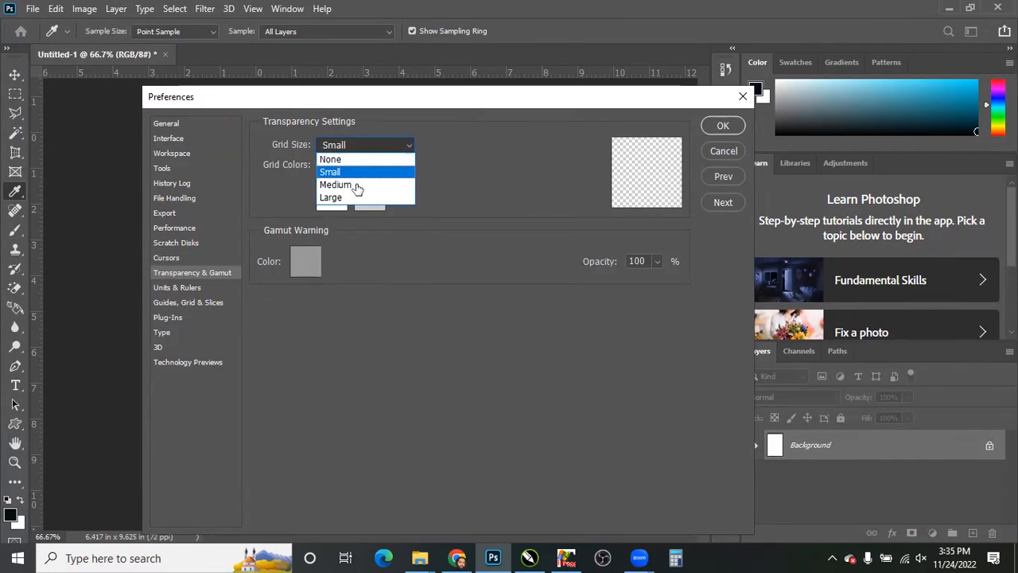
pyautogui.click(374, 187)
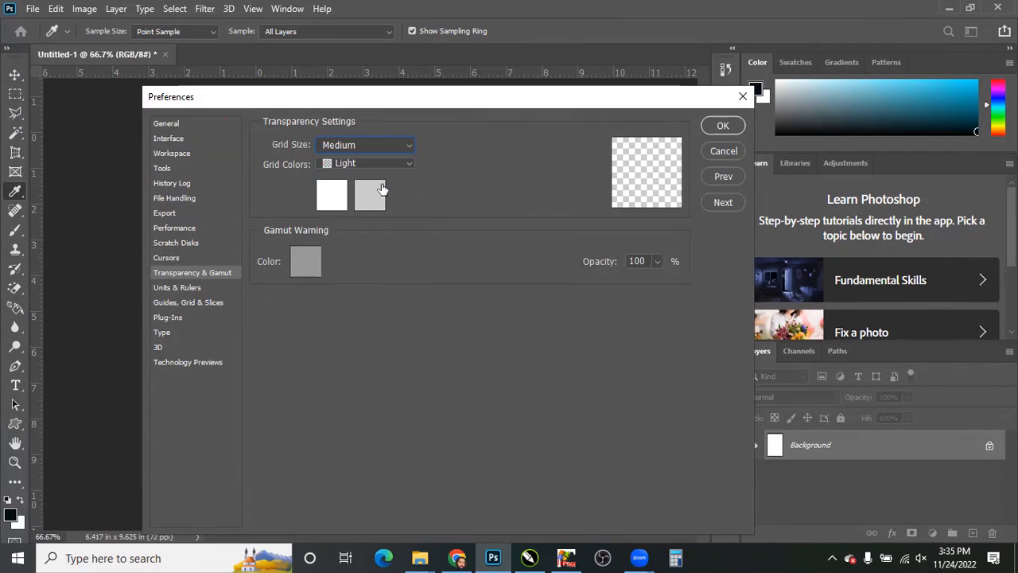
# - Try bright red as the first transparency grid color and change it back to white
pyautogui.click(343, 202)
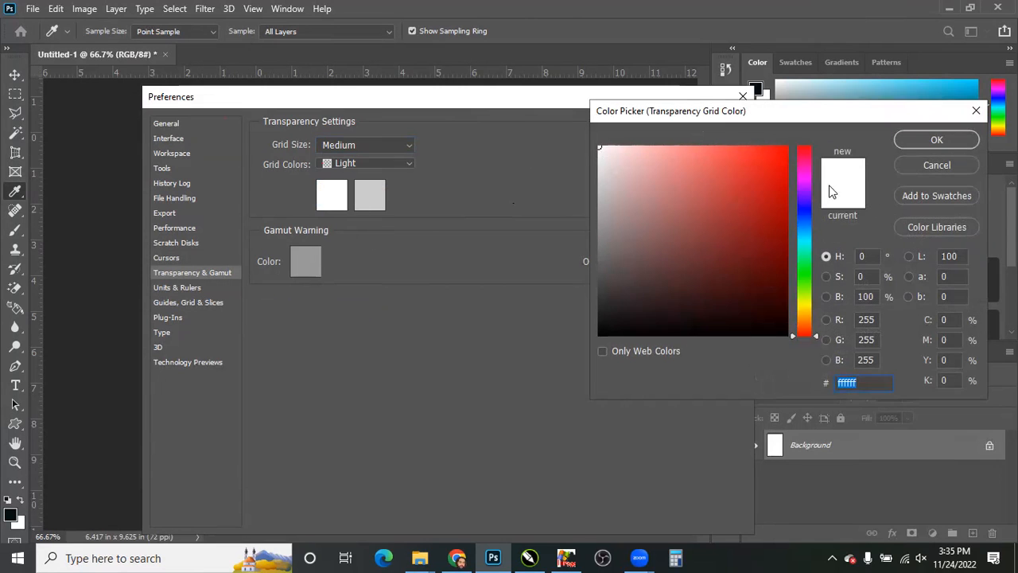
pyautogui.write('d01616')
pyautogui.click(916, 140)
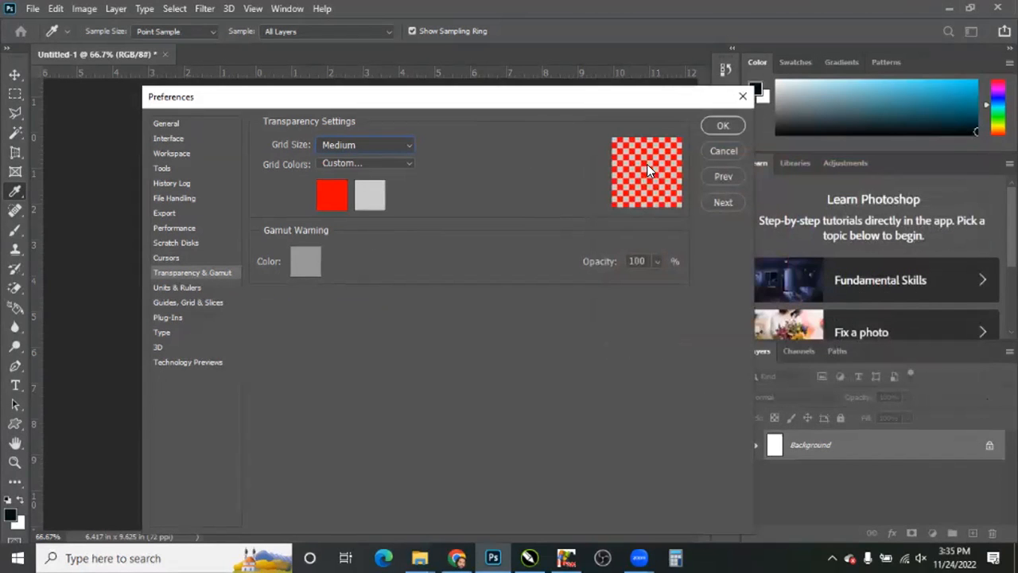
pyautogui.click(322, 202)
pyautogui.moveTo(605, 175)
pyautogui.mouseDown()
pyautogui.moveTo(637, 170)
pyautogui.moveTo(599, 157)
pyautogui.mouseUp()
pyautogui.moveTo(489, 67); pyautogui.dragTo(488, 61)
pyautogui.press('Return')
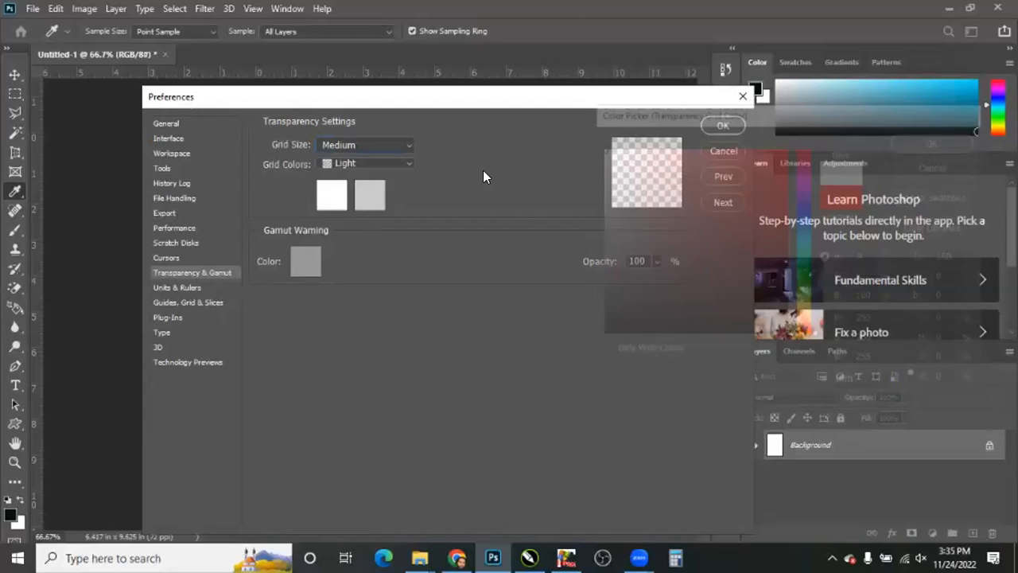
# - Set the second transparency grid color to dark red
pyautogui.click(370, 195)
pyautogui.write('5e0000')
pyautogui.press('Return')
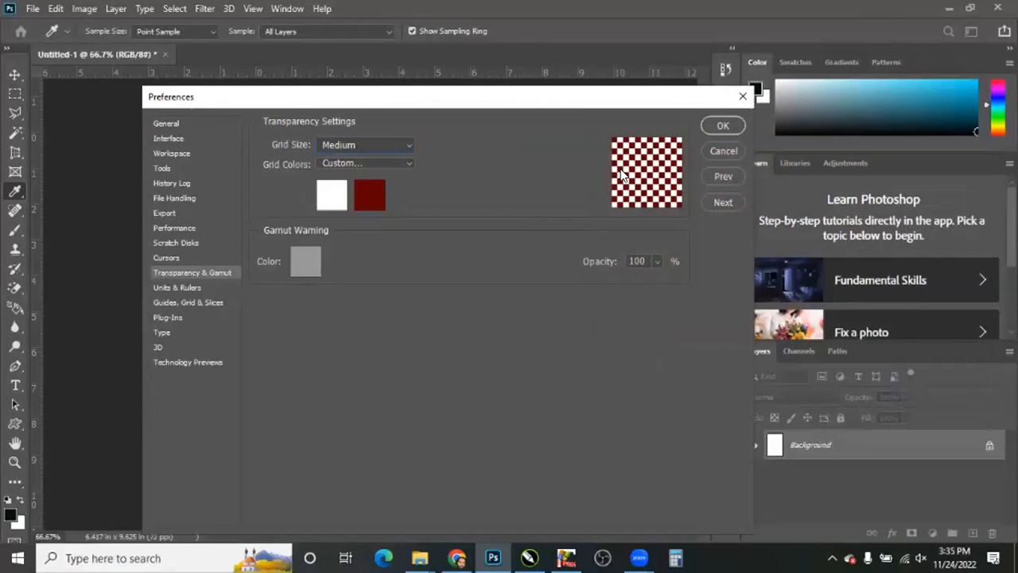
# - Set the second transparency grid color to gray 9a9a9a, apply the preferences and activate the Move tool
pyautogui.click(370, 195)
pyautogui.click(479, 219)
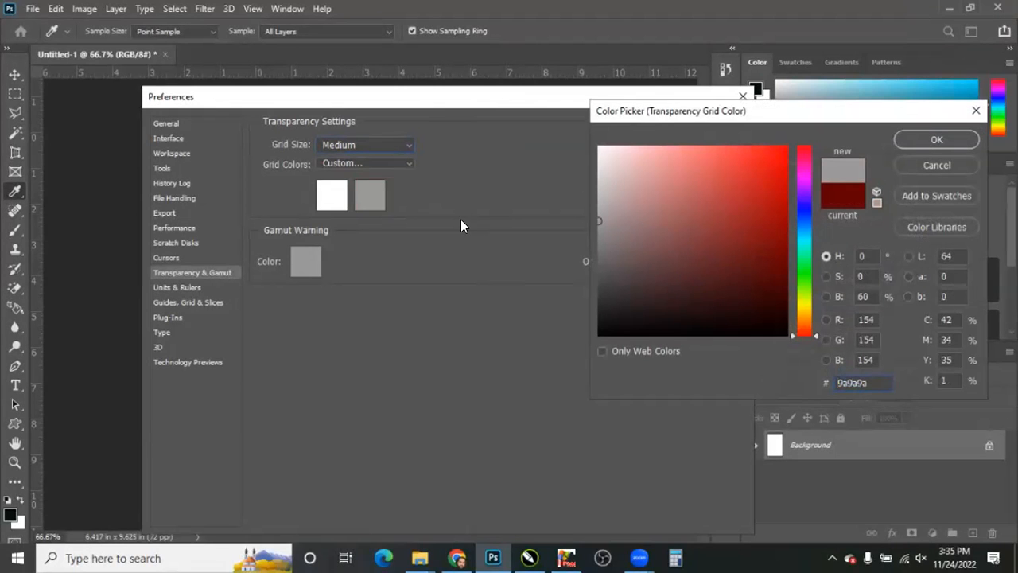
pyautogui.press('Return')
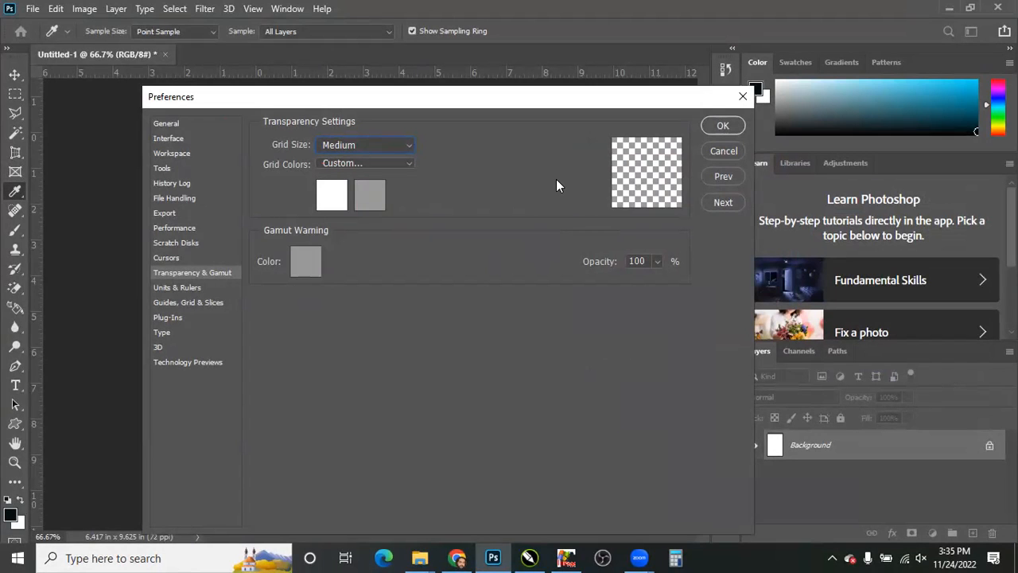
pyautogui.press('Return')
pyautogui.press('v')
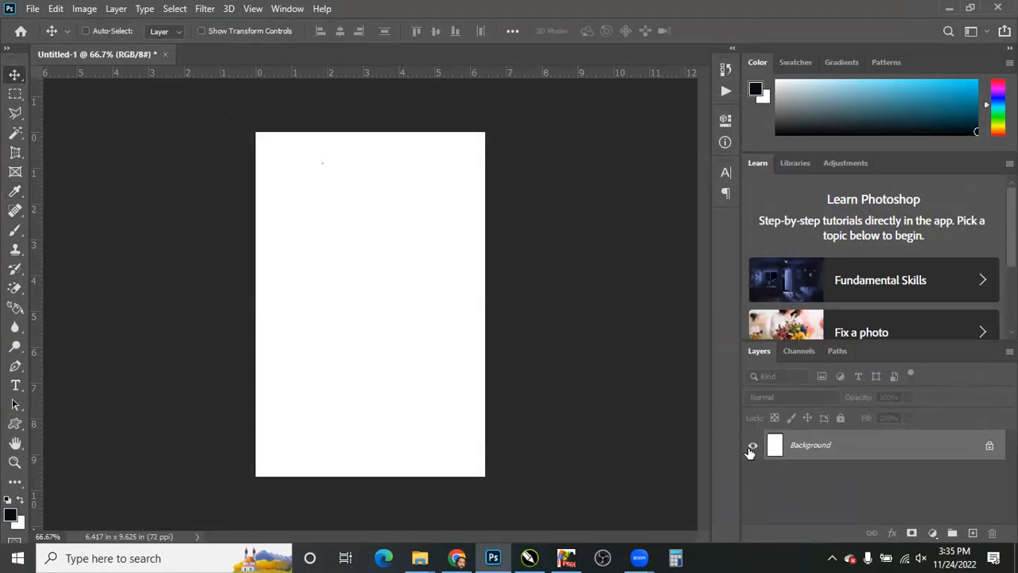
# - Convert the Background into a regular layer with the default name and hide it to expose the transparency grid
pyautogui.doubleClick(875, 452)
pyautogui.press('Return')
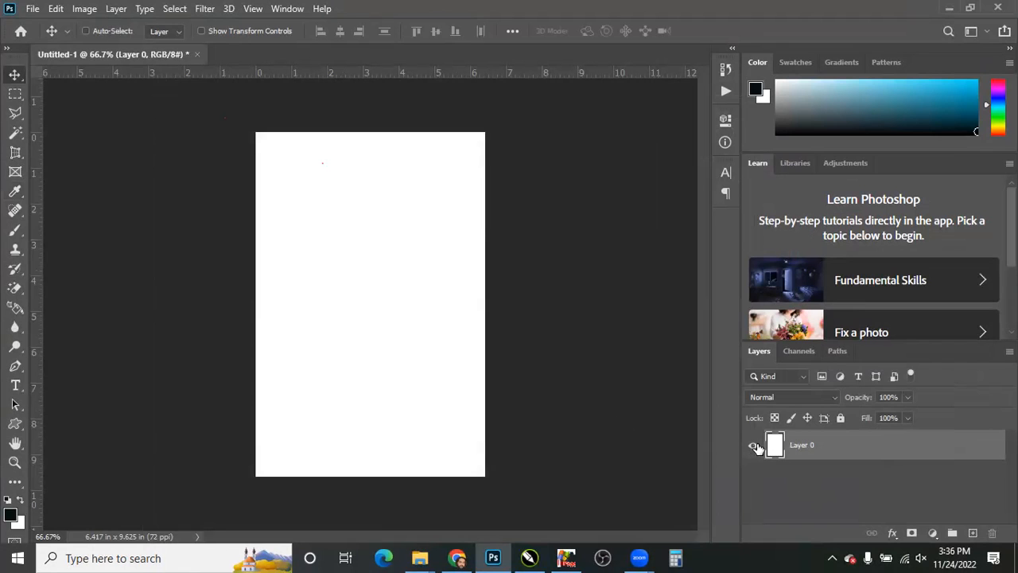
pyautogui.click(752, 446)
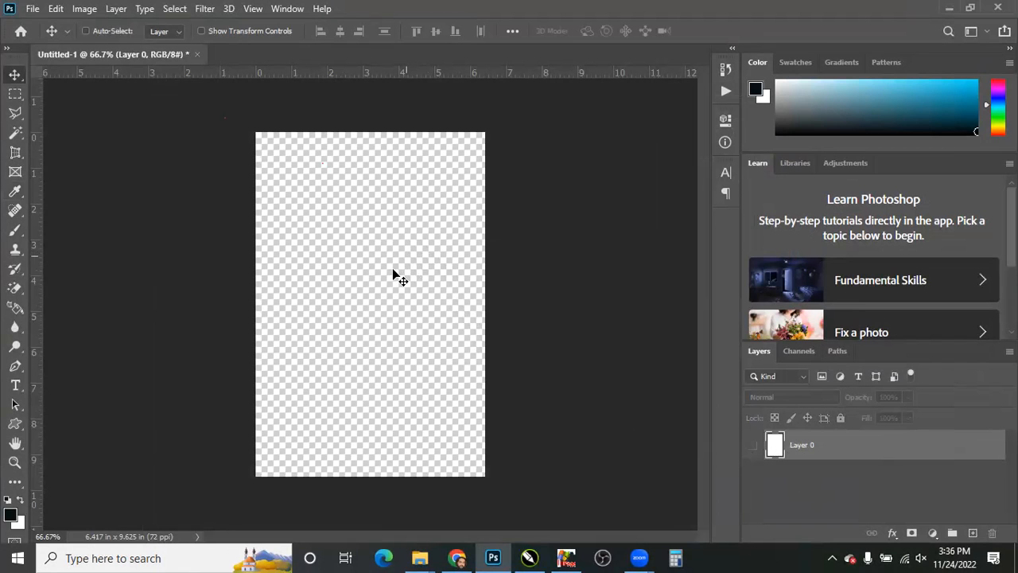
# - Hide all the panels and inspect the transparency grid at a much closer zoom
pyautogui.press('z')
pyautogui.moveTo(386, 279); pyautogui.dragTo(448, 364)
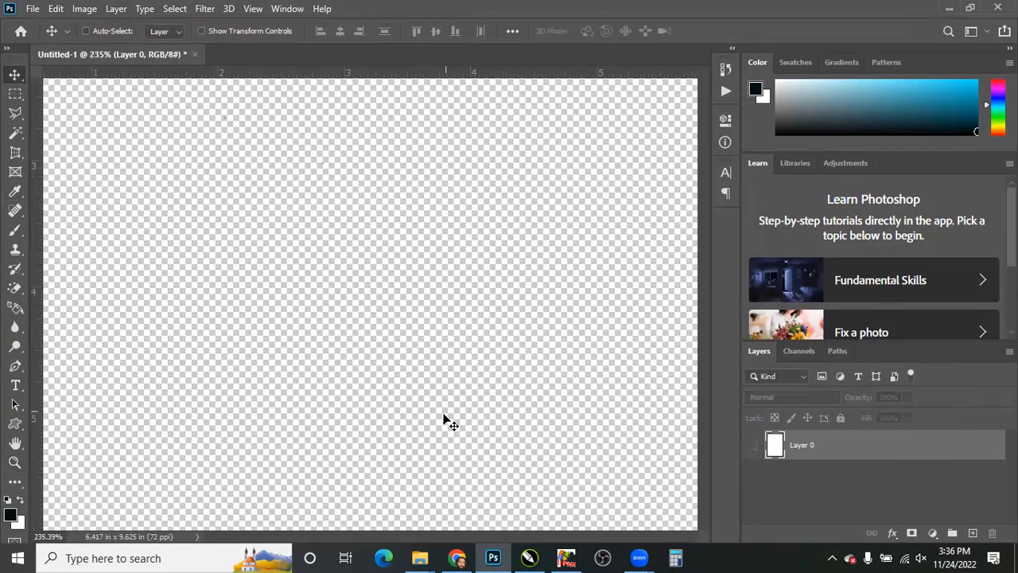
pyautogui.press('Tab')
pyautogui.moveTo(493, 307); pyautogui.dragTo(493, 311)
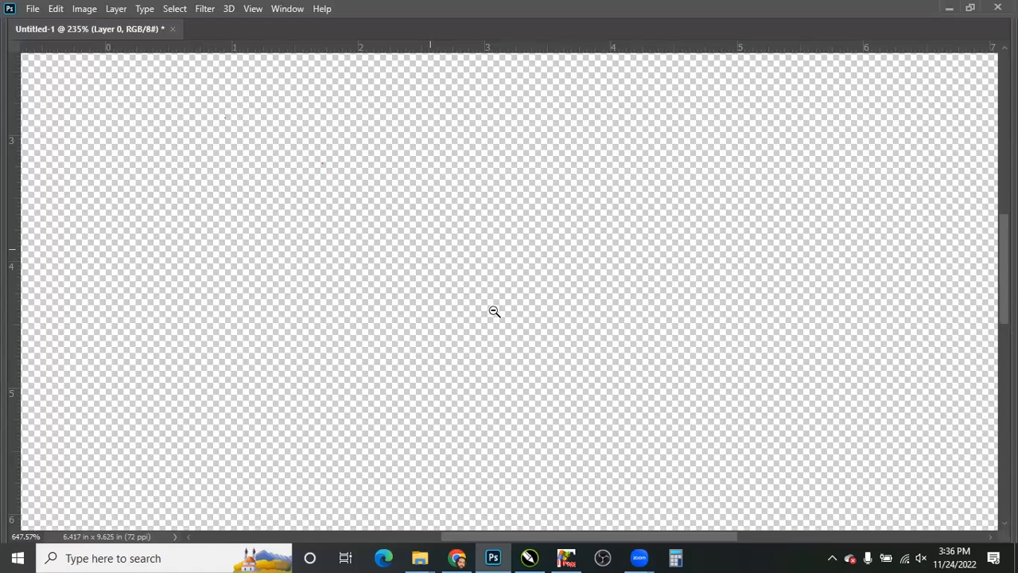
pyautogui.press('v')
pyautogui.hotkey('ctrl', '-')
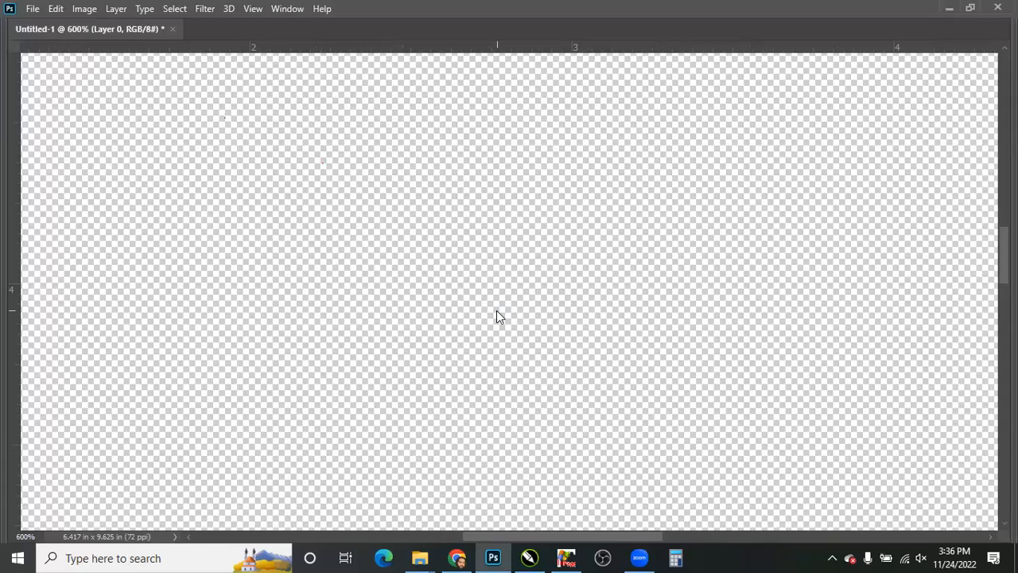
# - Open home.png from the Downloads folder
pyautogui.hotkey('ctrl', 'o')
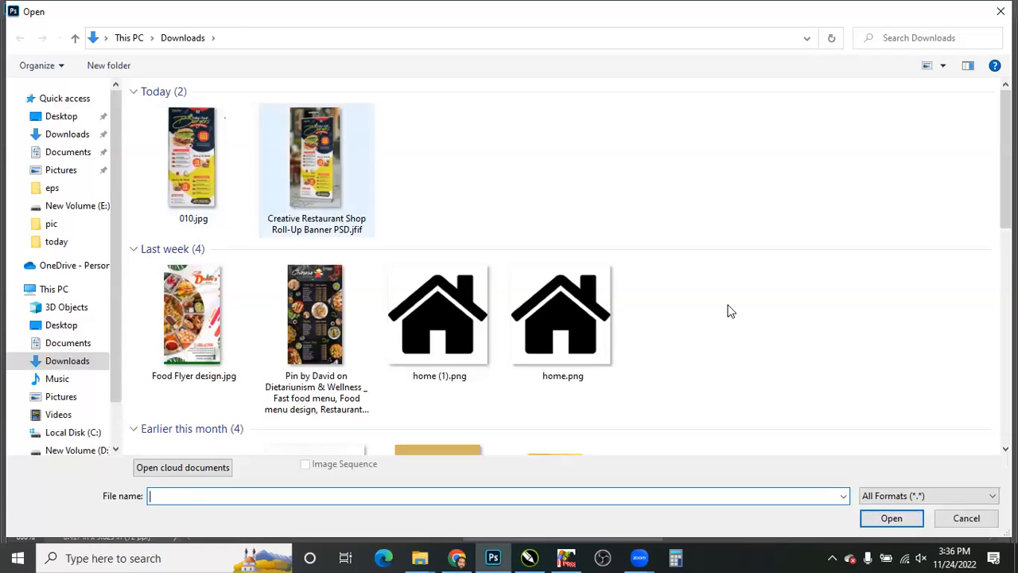
pyautogui.doubleClick(564, 345)
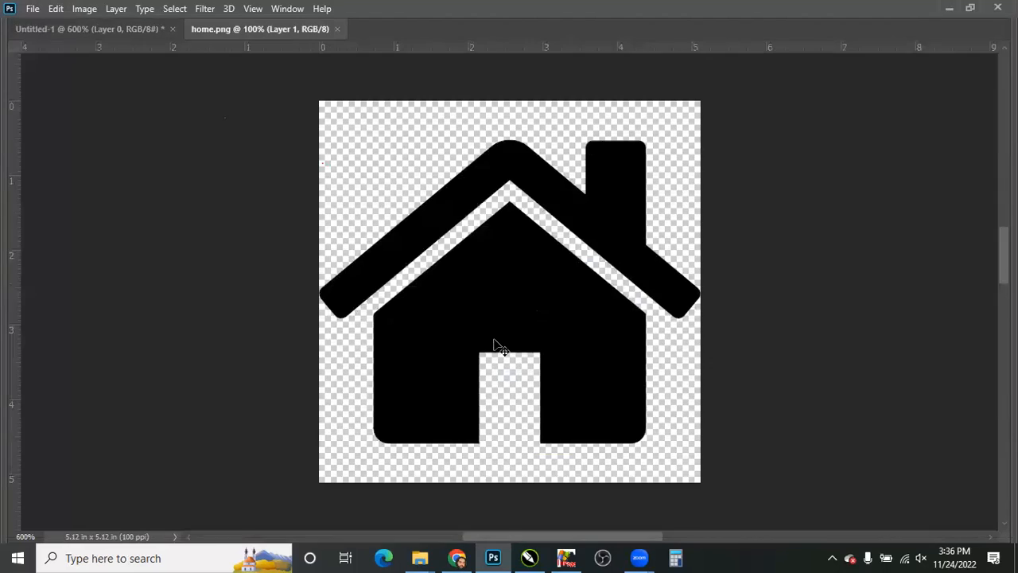
# - Try moving the house artwork within its canvas and undo the move
pyautogui.moveTo(528, 327); pyautogui.dragTo(552, 350)
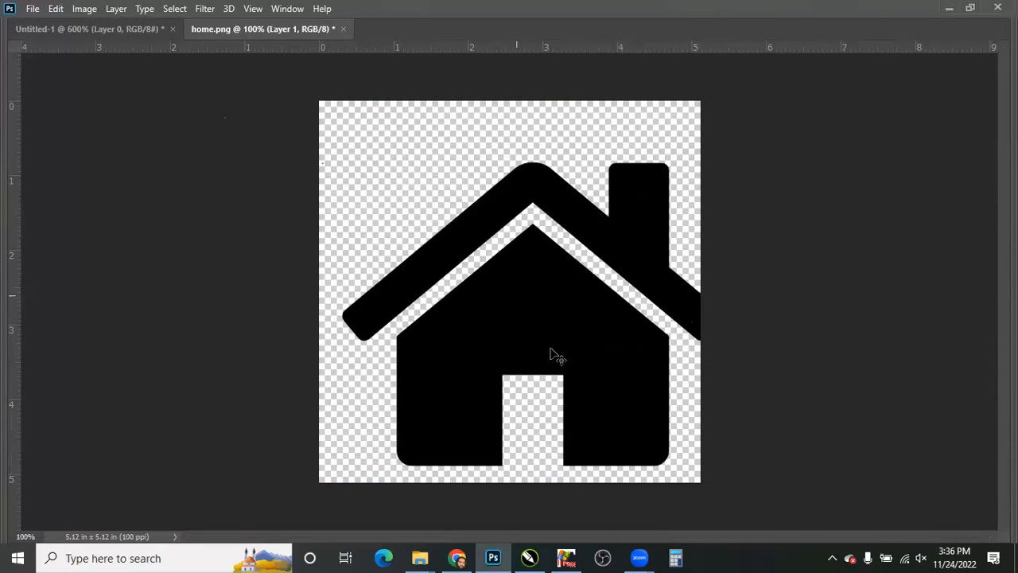
pyautogui.hotkey('ctrl', 'z')
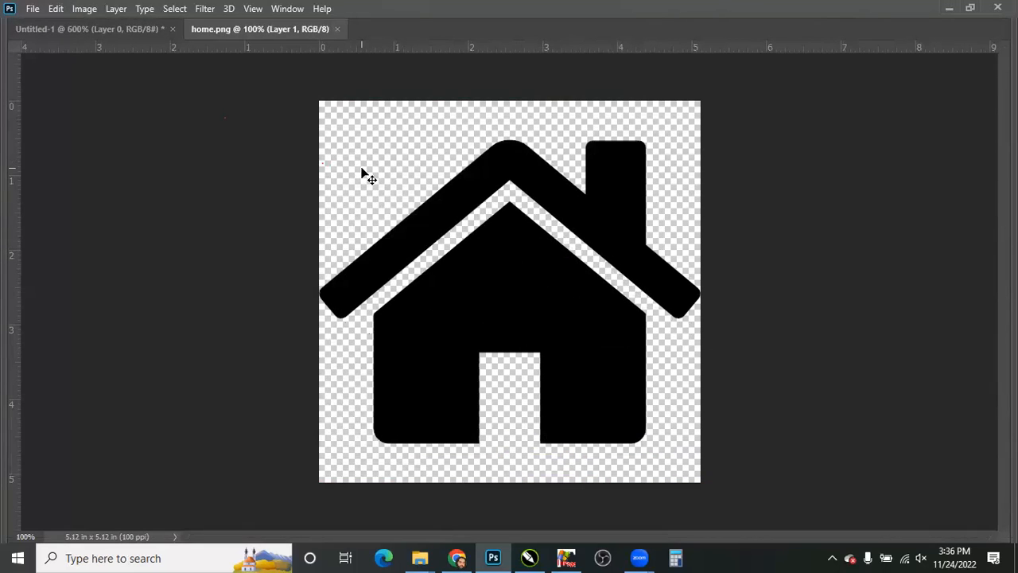
pyautogui.moveTo(415, 234)
pyautogui.mouseDown()
pyautogui.moveTo(430, 255)
pyautogui.moveTo(414, 231)
pyautogui.mouseUp()
pyautogui.moveTo(483, 308); pyautogui.dragTo(573, 317)
# - Return to the Untitled-1 document and review the Transparency & Gamut and Units & Rulers preferences
pyautogui.hotkey('ctrl', 'Tab')
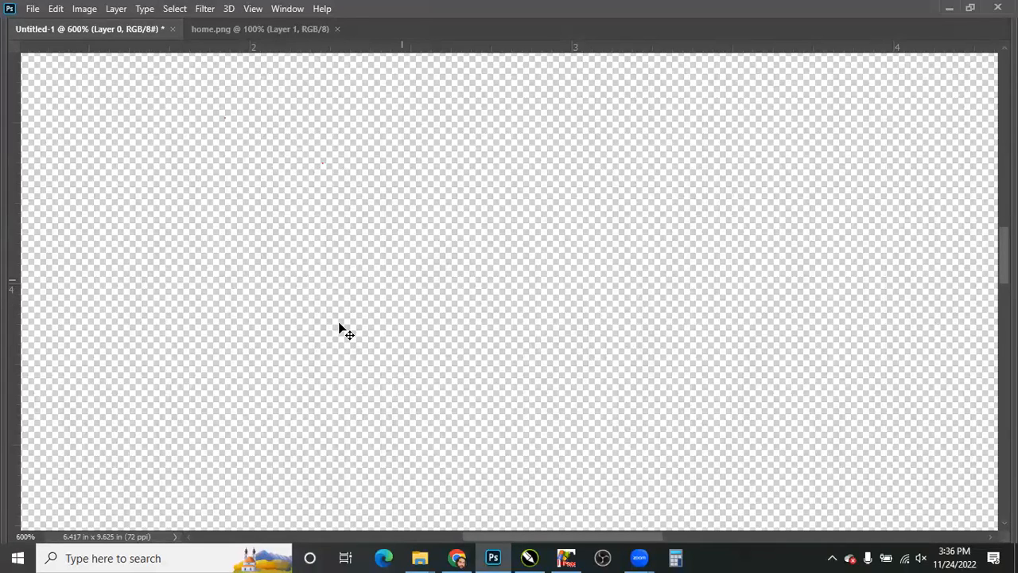
pyautogui.hotkey('ctrl', 'k')
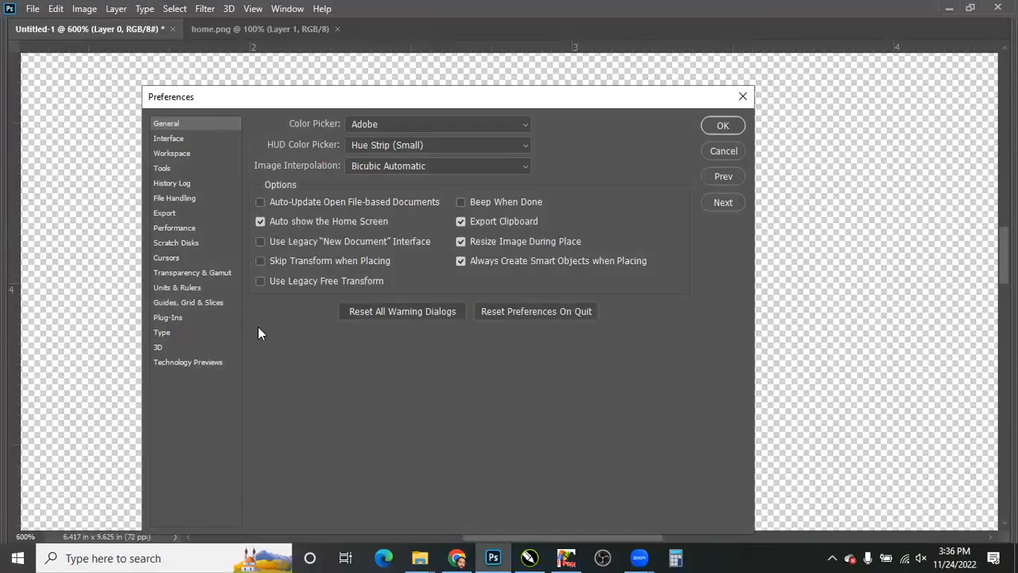
pyautogui.click(209, 274)
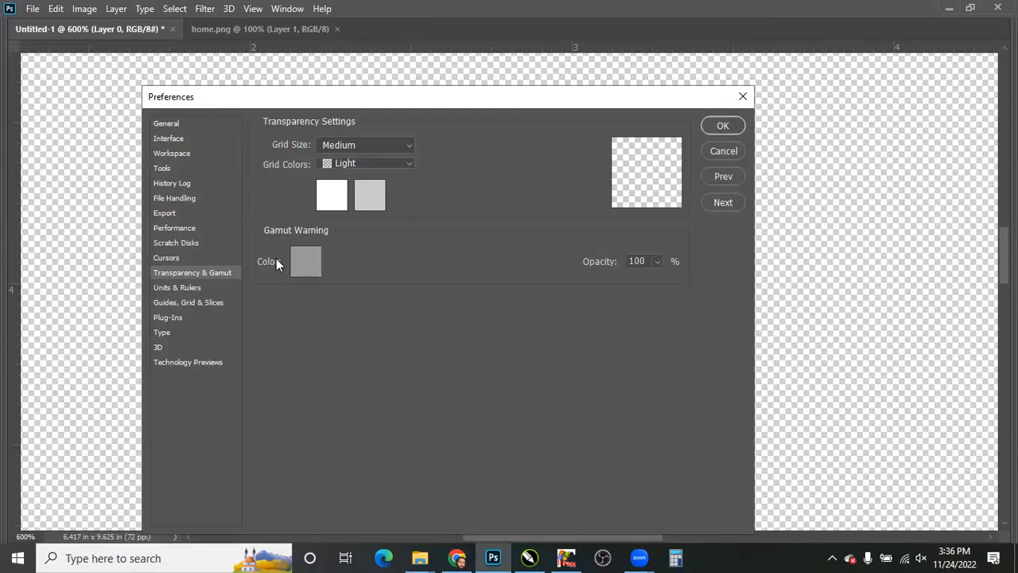
pyautogui.click(197, 289)
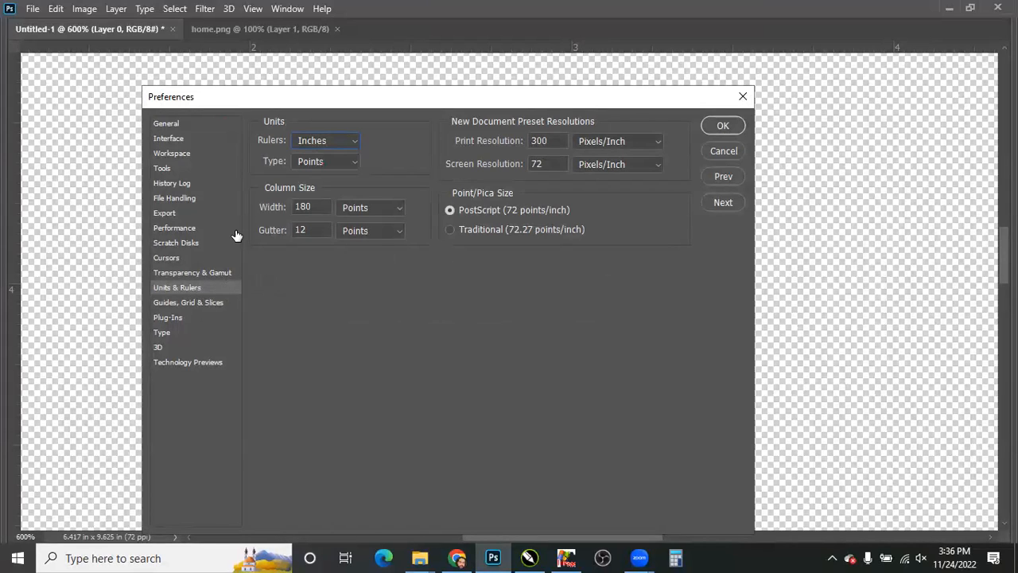
pyautogui.press('Return')
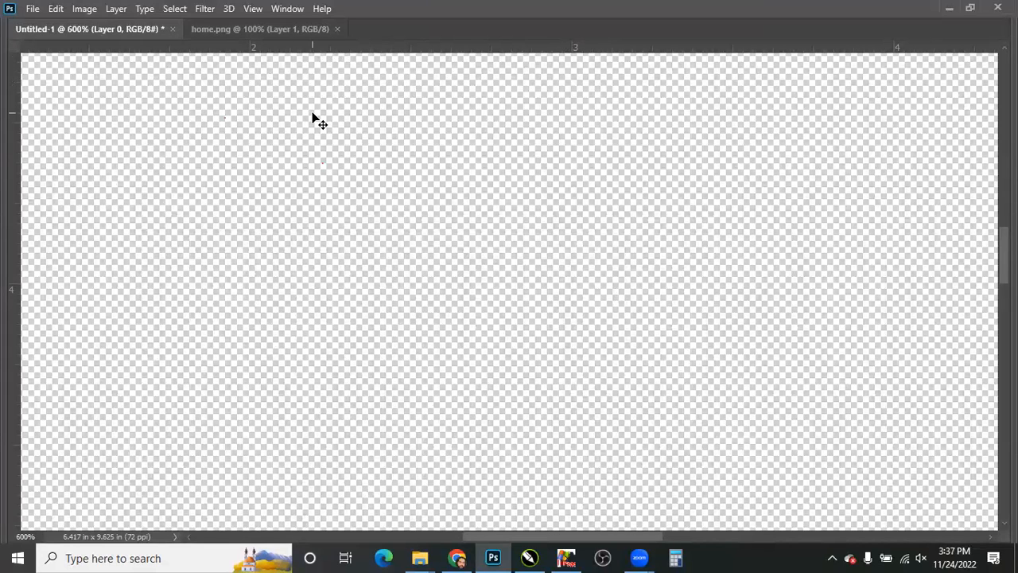
# - Fit the whole canvas in view, hide the rulers and show them again
pyautogui.hotkey('ctrl', '0')
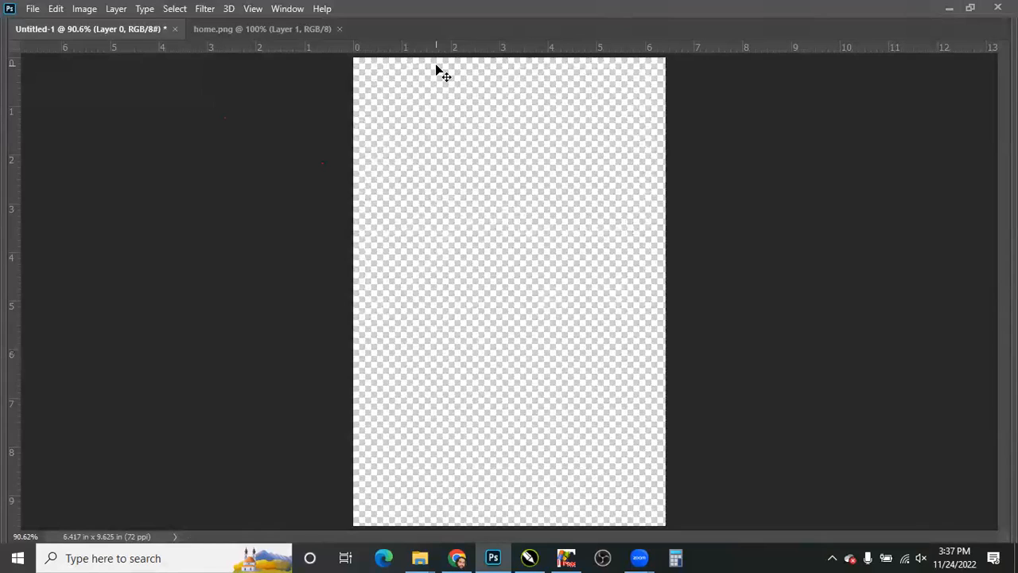
pyautogui.hotkey('ctrl', 'r')
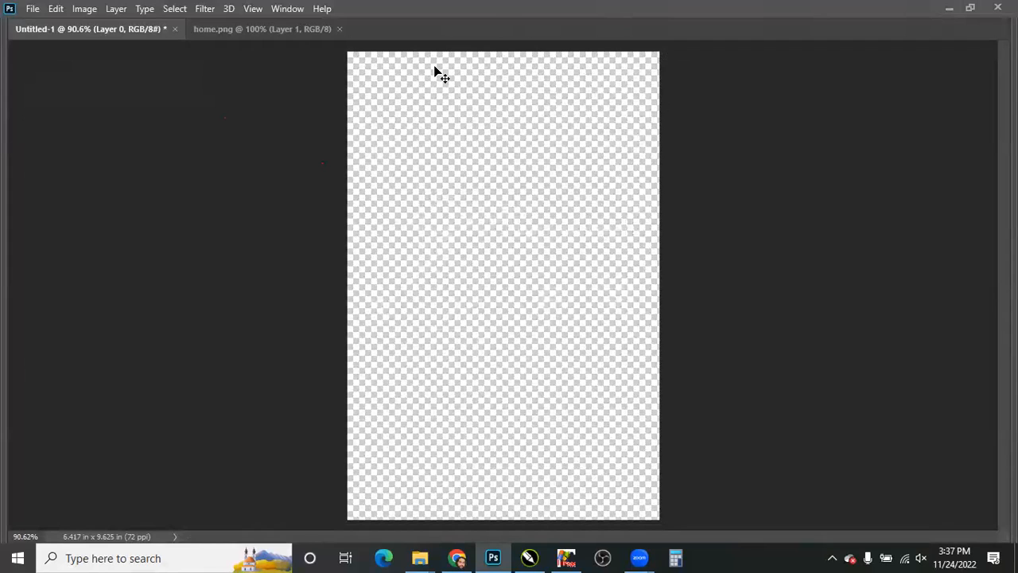
pyautogui.hotkey('ctrl', 'r')
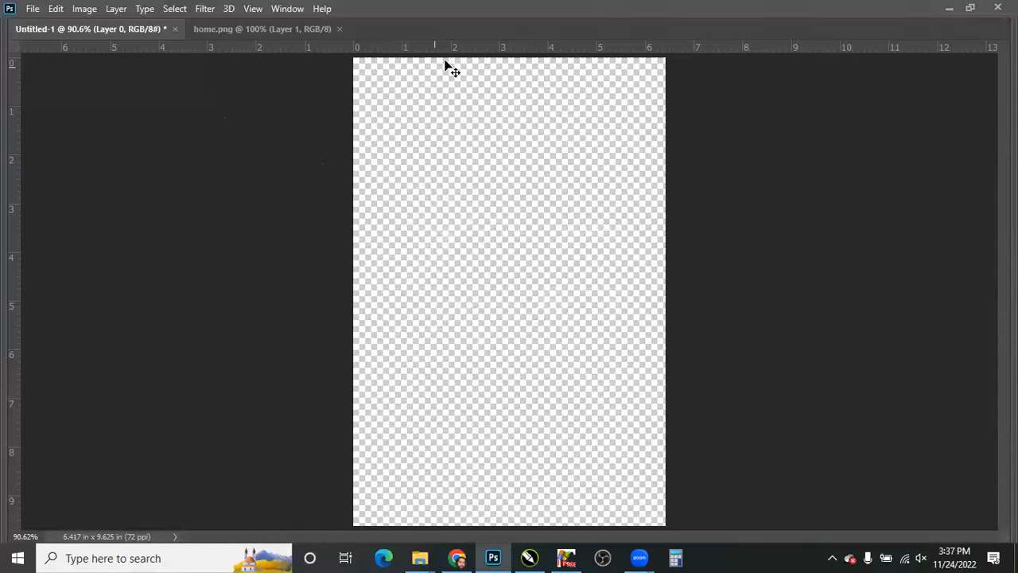
# - Switch the ruler units to pixels and back to inches
pyautogui.rightClick(449, 46)
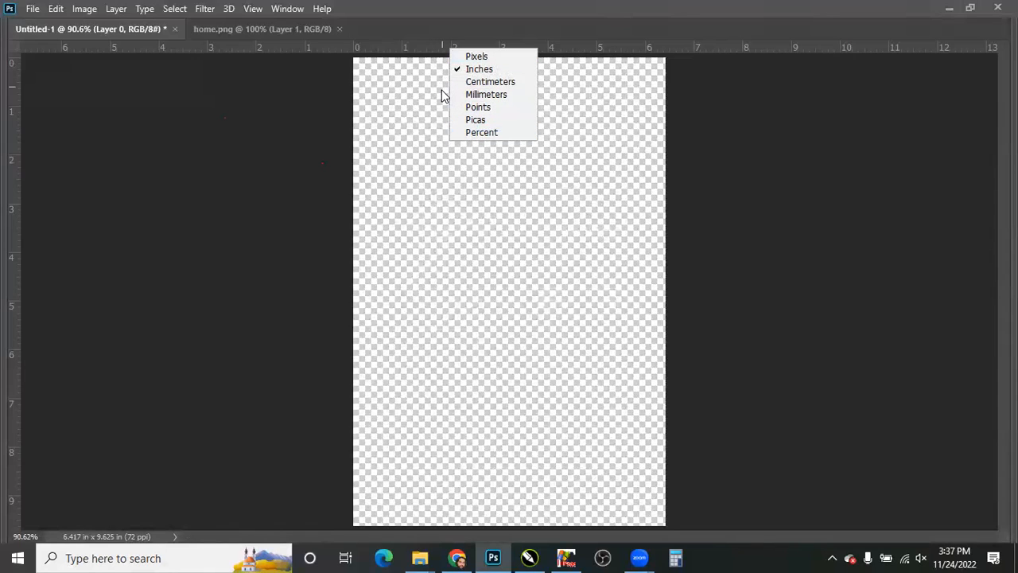
pyautogui.click(501, 57)
pyautogui.rightClick(503, 46)
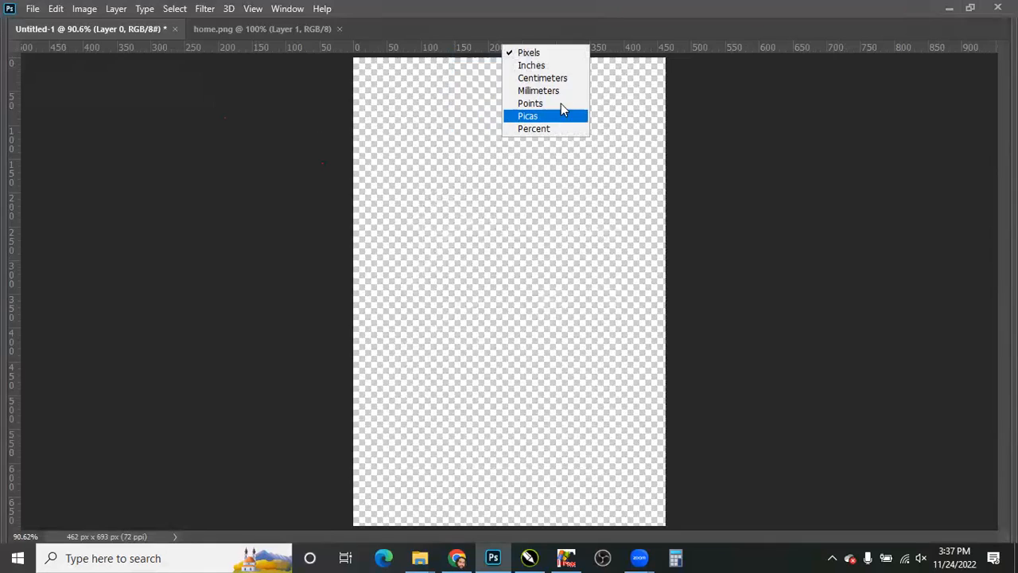
pyautogui.click(557, 65)
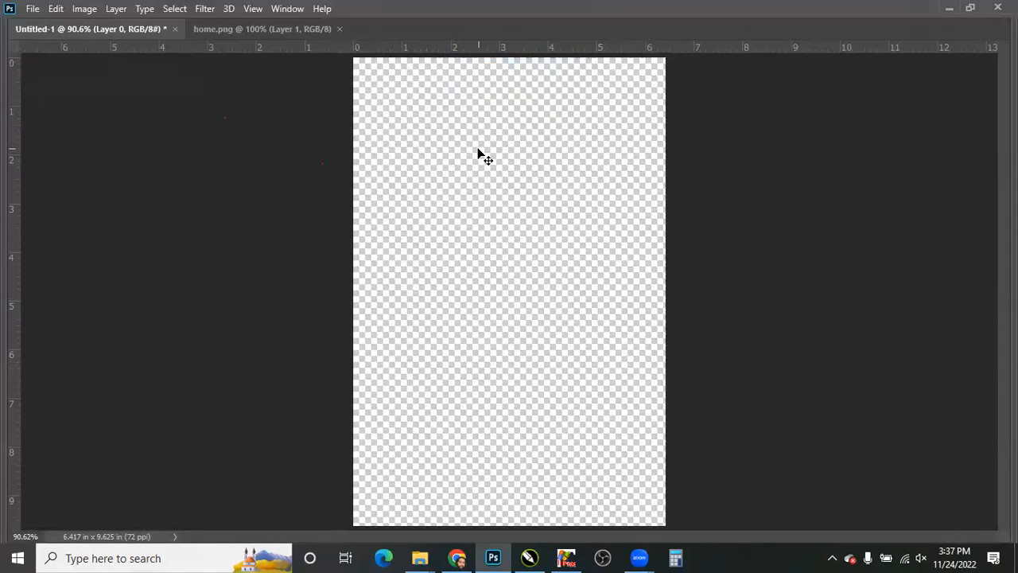
# - Check the ruler units in the Units & Rulers preferences and close the dialog
pyautogui.hotkey('ctrl', 'k')
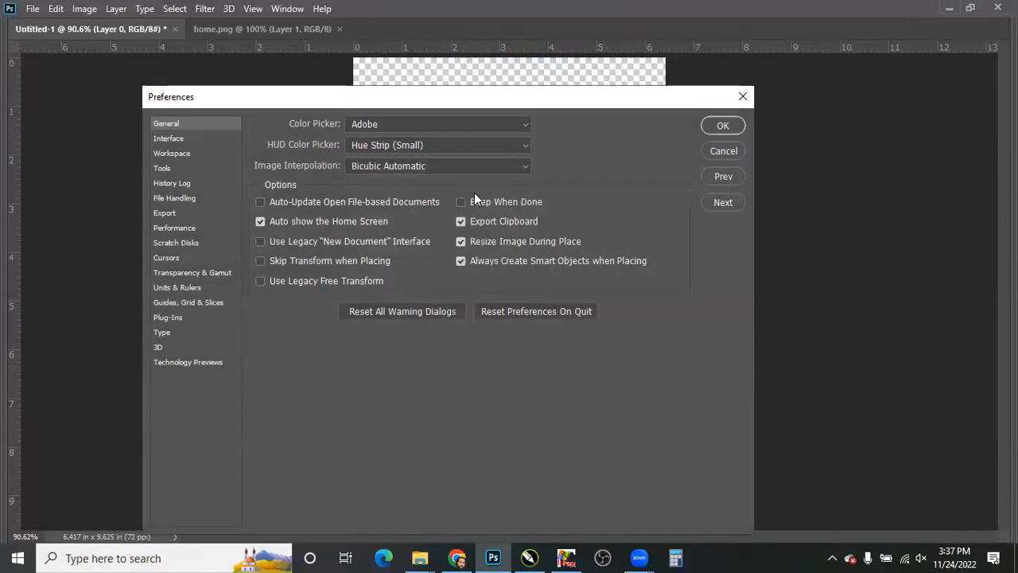
pyautogui.click(195, 290)
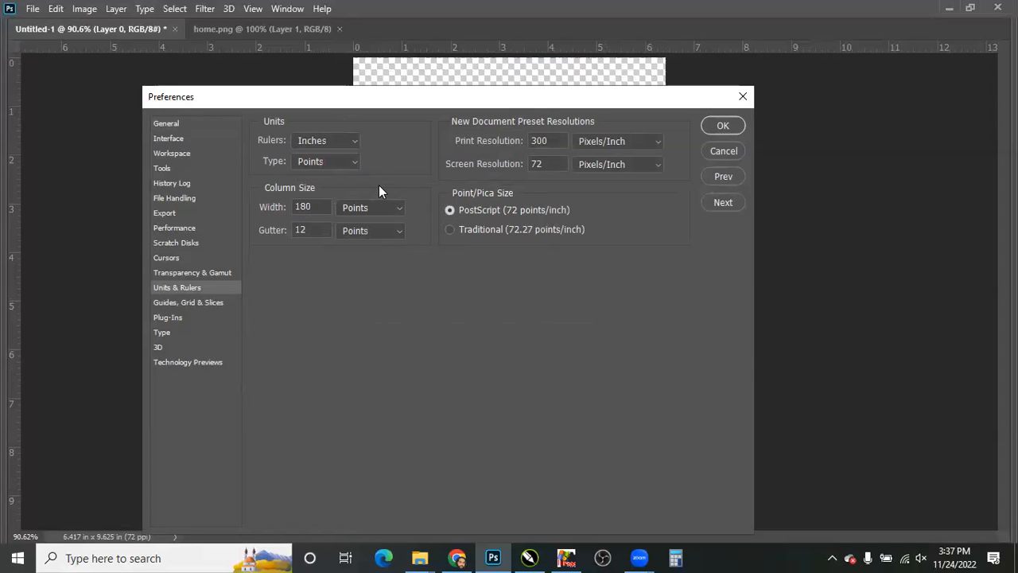
pyautogui.press('Return')
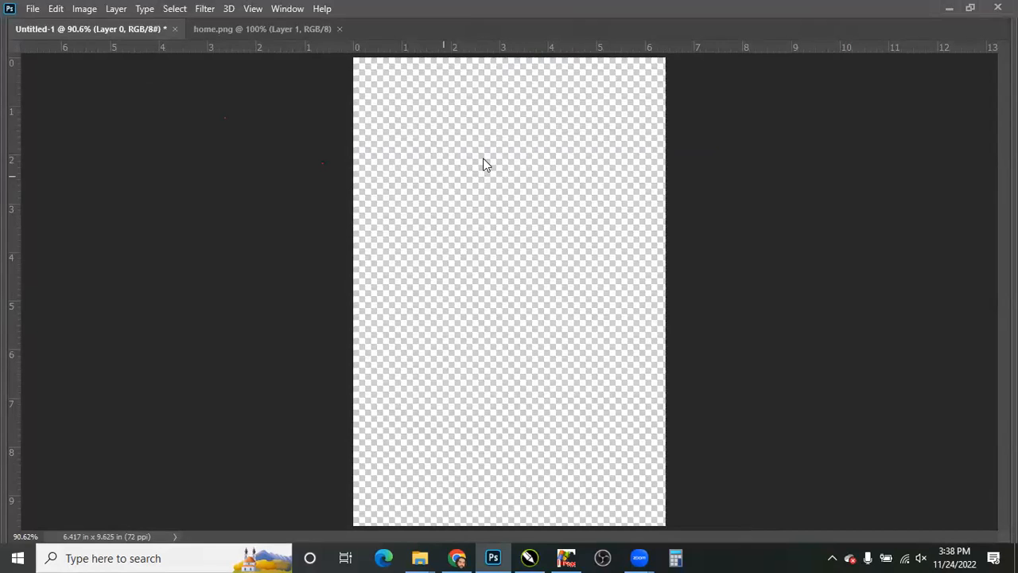
# - Create a new document 2 inches wide and 3 inches high at 850 pixels/inch
pyautogui.hotkey('ctrl', 'n')
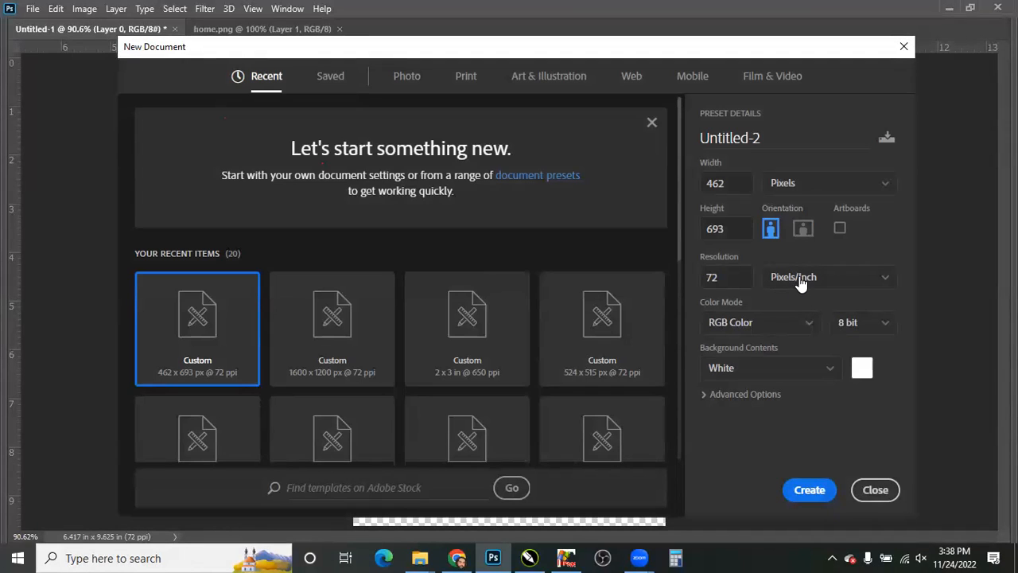
pyautogui.click(800, 283)
pyautogui.click(800, 186)
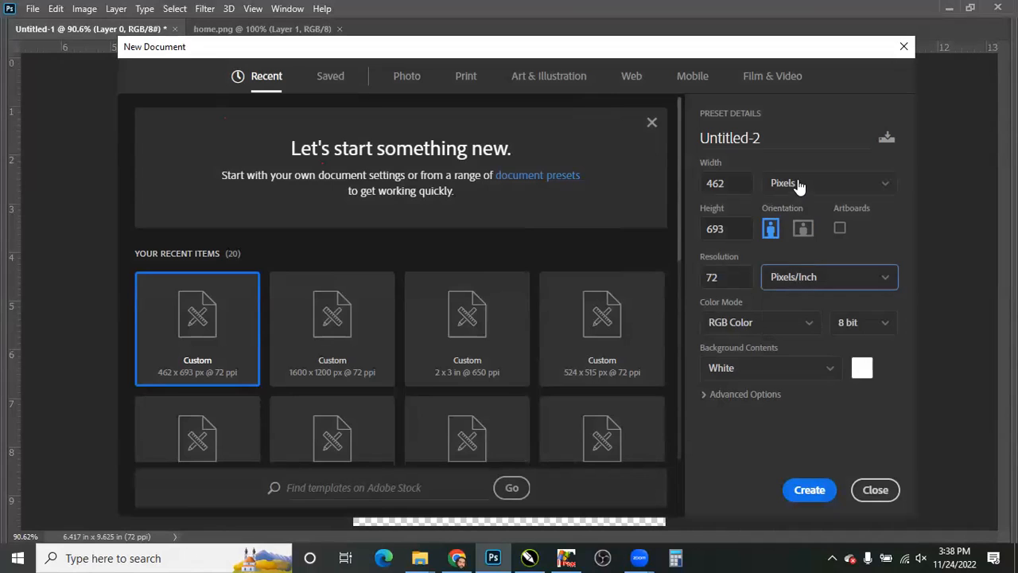
pyautogui.click(800, 186)
pyautogui.click(788, 233)
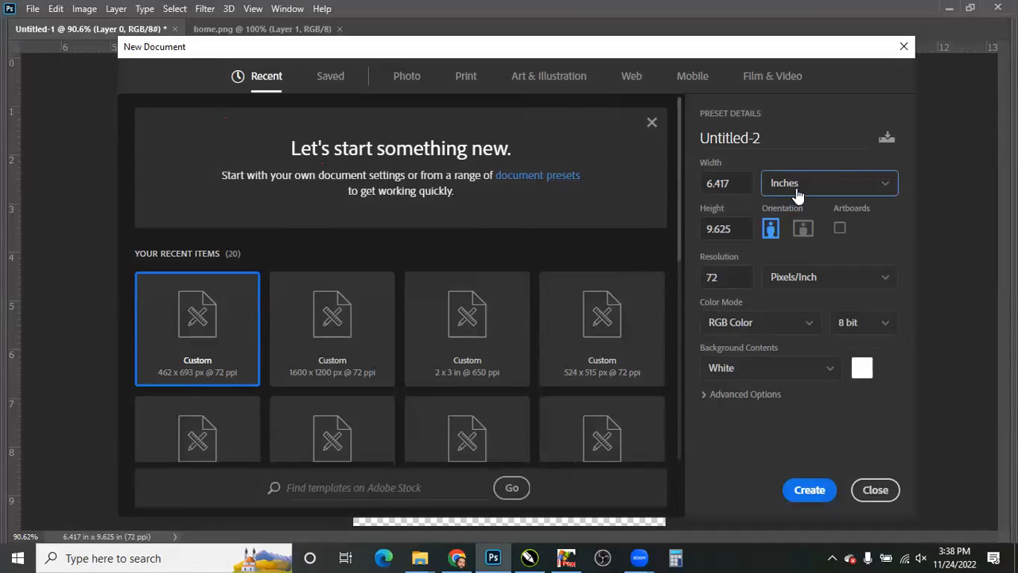
pyautogui.click(737, 183)
pyautogui.write('2')
pyautogui.press('Tab')
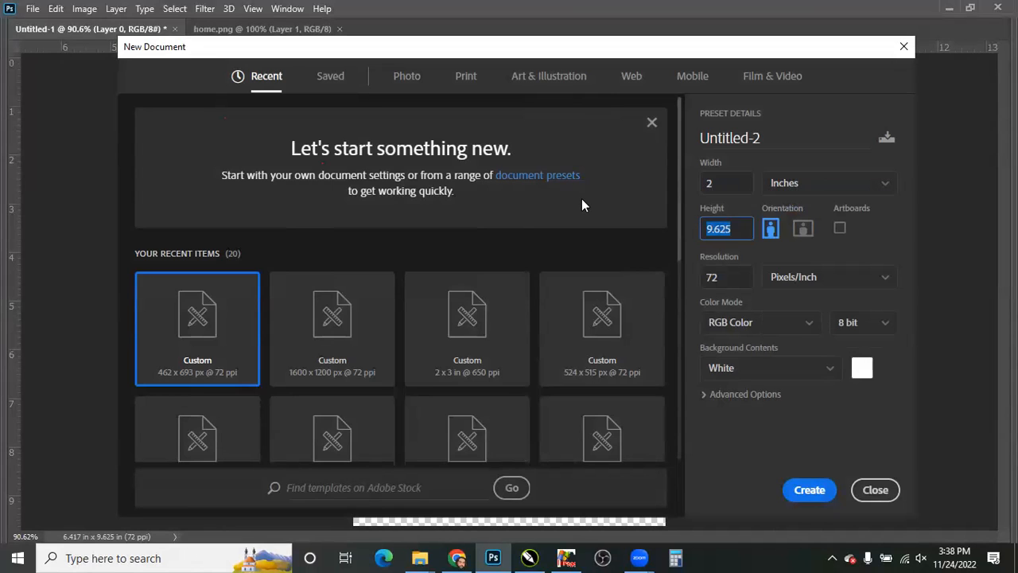
pyautogui.write('3')
pyautogui.click(727, 279)
pyautogui.write('850')
pyautogui.press('Return')
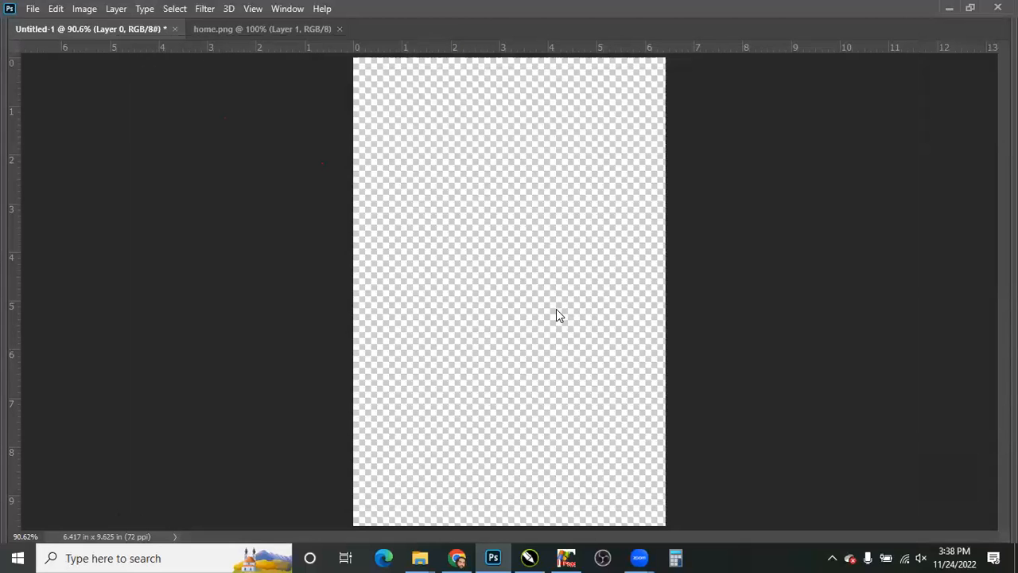
# - Switch the new document's rulers to pixels while checking its image size, and return them to inches
pyautogui.rightClick(532, 46)
pyautogui.click(560, 55)
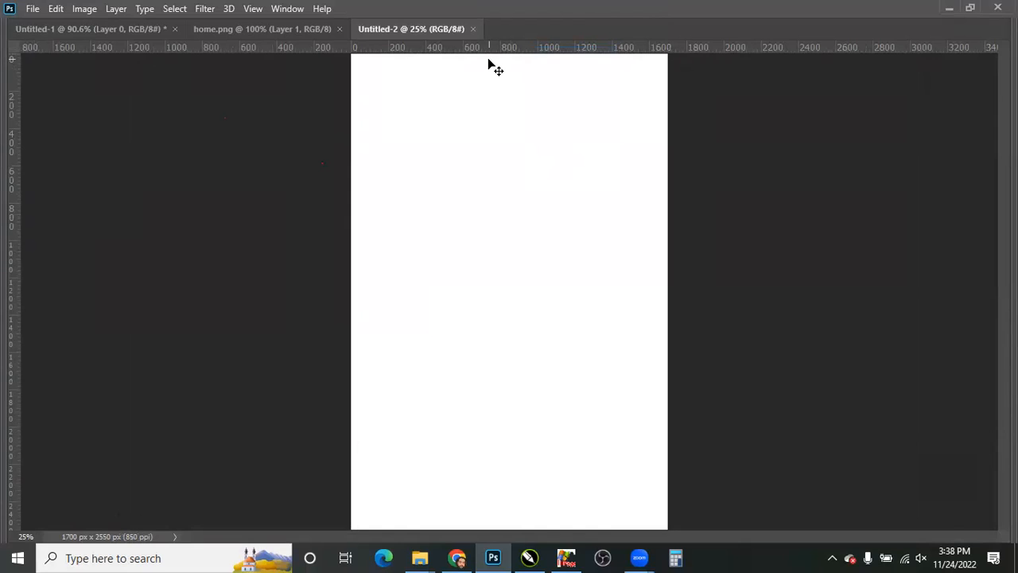
pyautogui.hotkey('ctrl', 'alt', 'i')
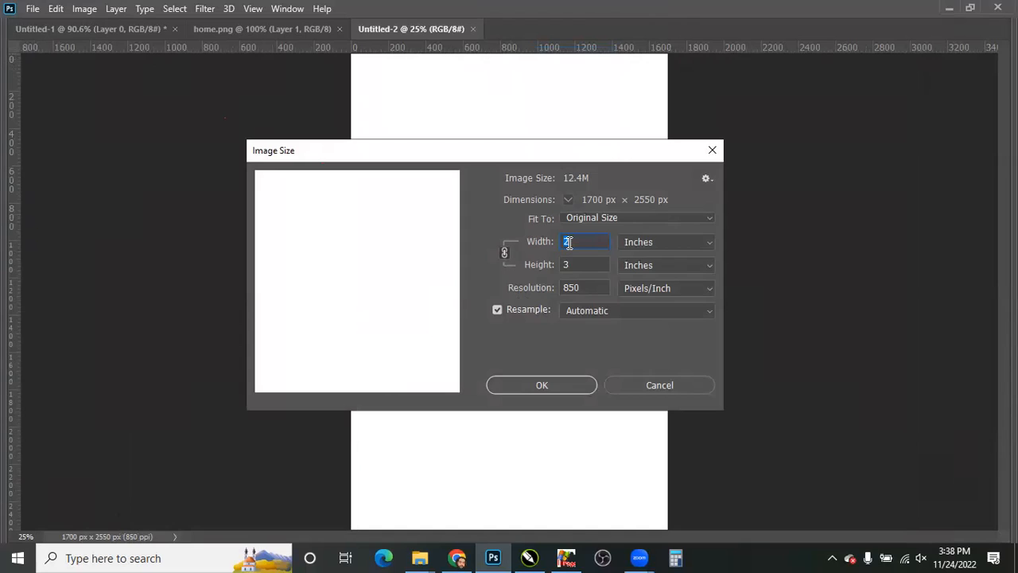
pyautogui.press('Escape')
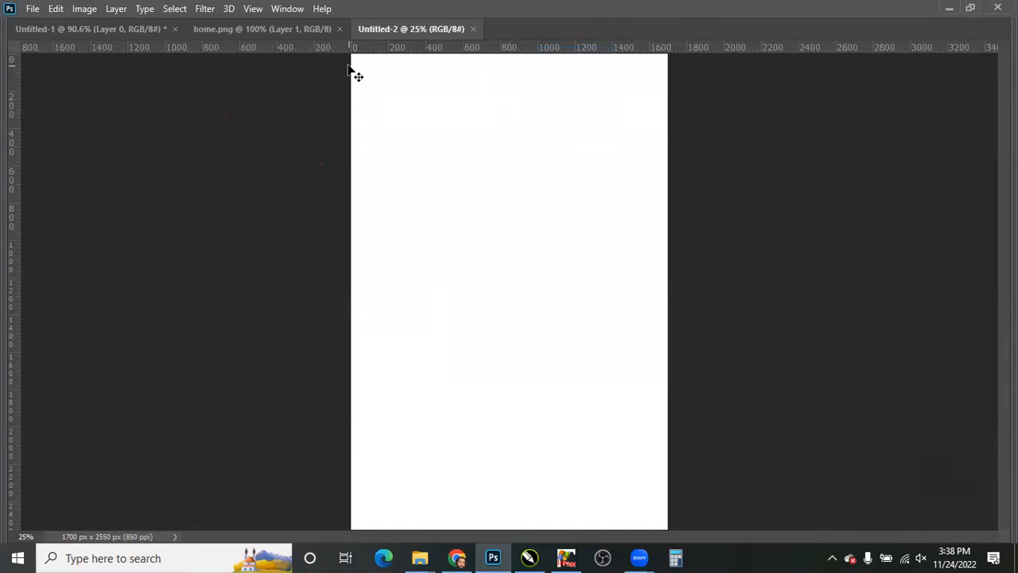
pyautogui.rightClick(411, 54)
pyautogui.click(438, 71)
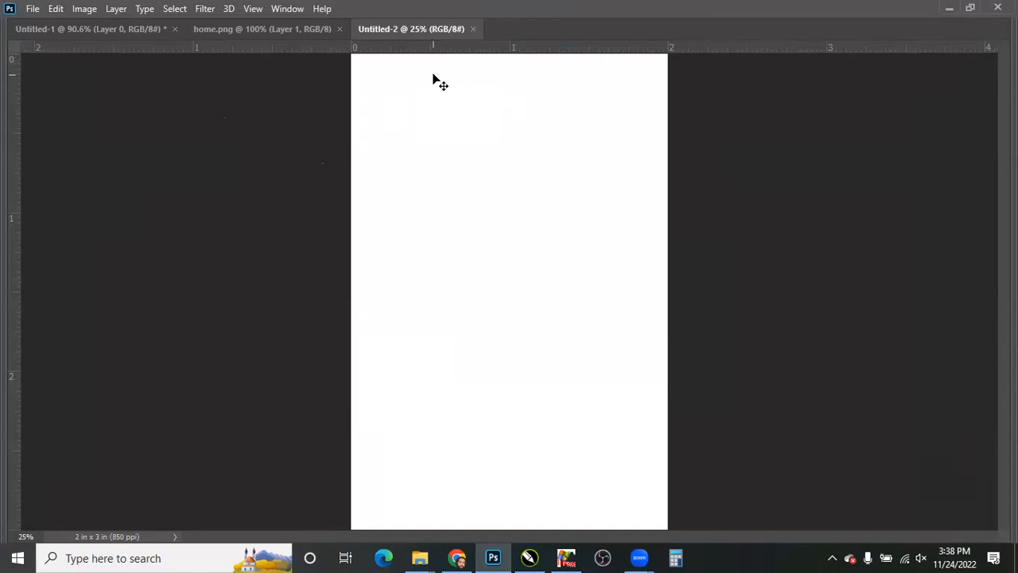
# - Review the Units & Rulers and the Guides, Grid & Slices preferences, and close the dialog
pyautogui.hotkey('ctrl', 'k')
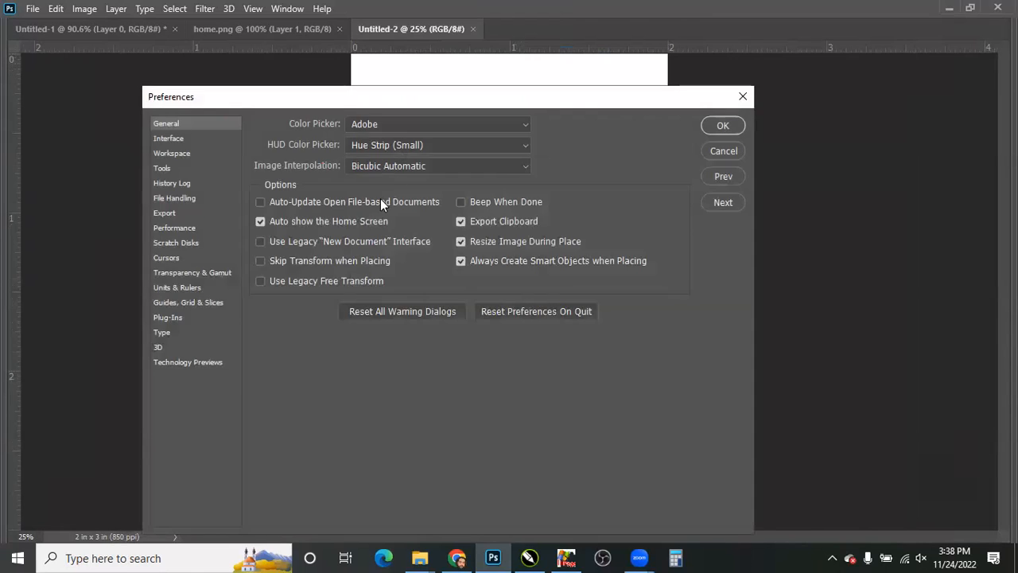
pyautogui.click(199, 289)
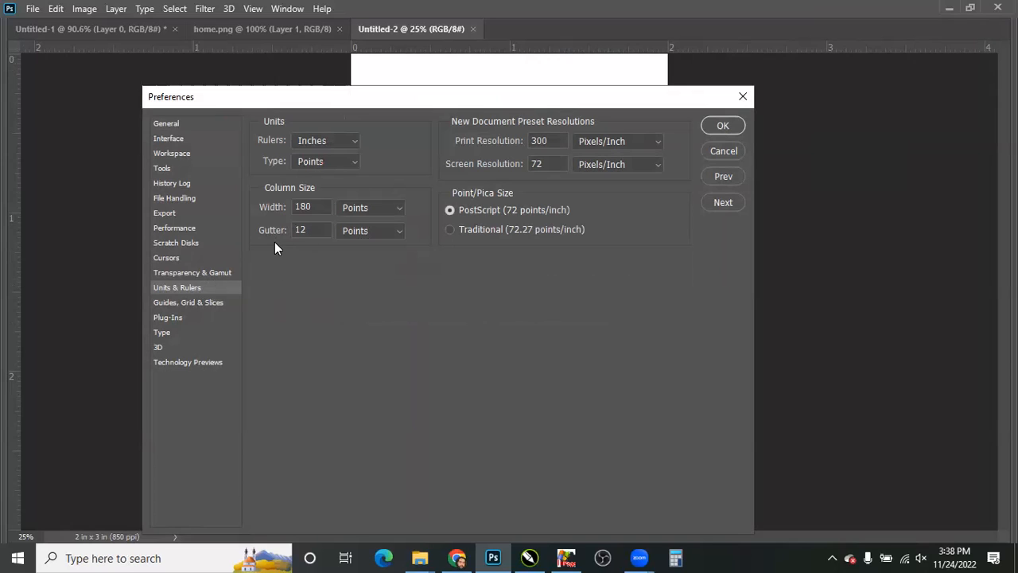
pyautogui.click(204, 306)
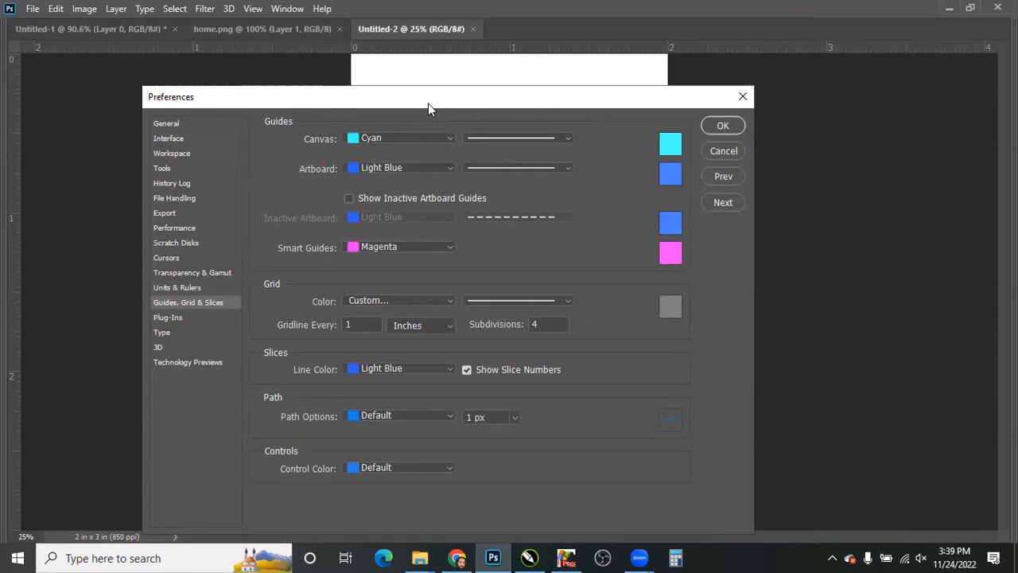
pyautogui.moveTo(430, 98); pyautogui.dragTo(444, 67)
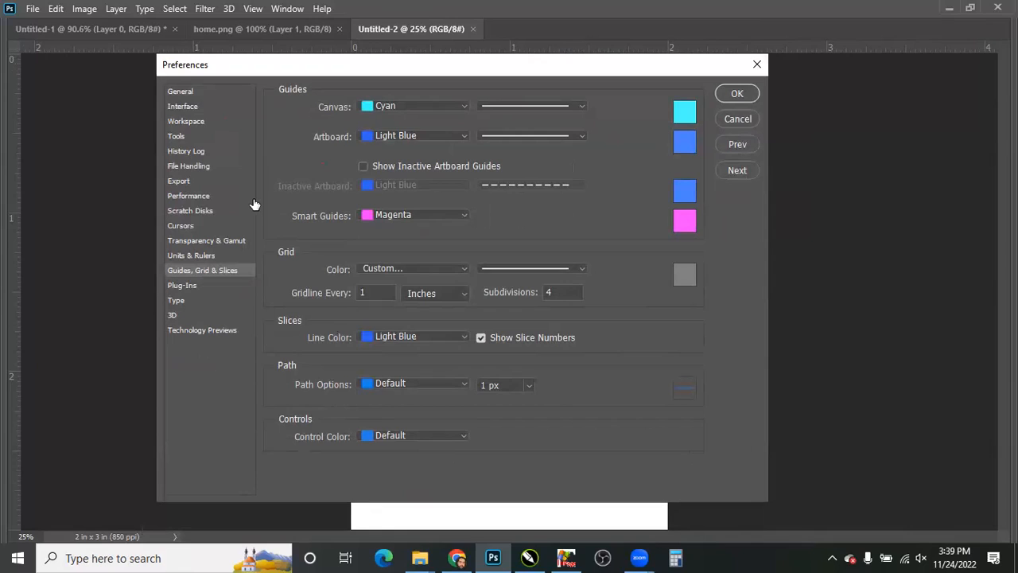
pyautogui.press('Return')
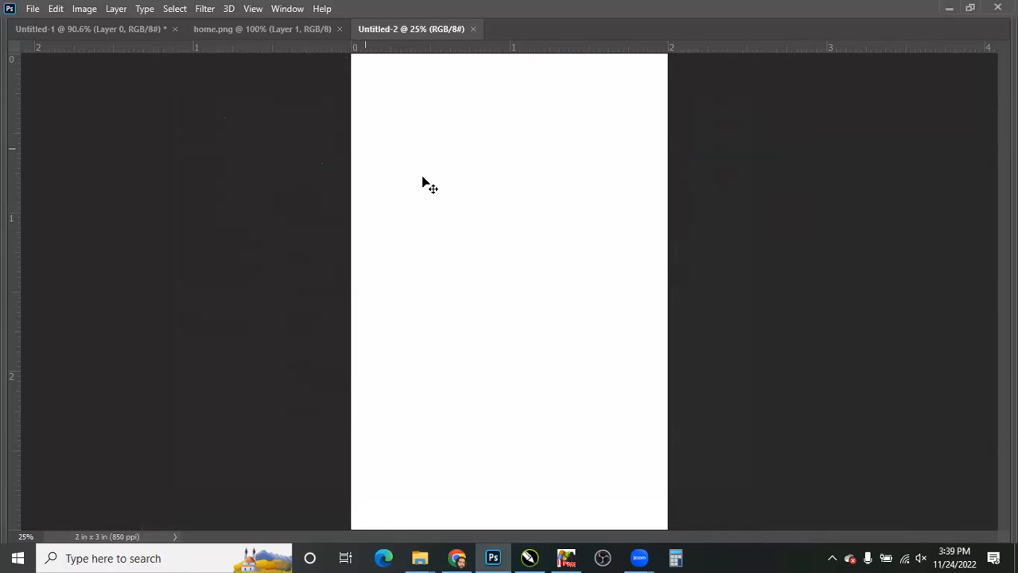
# - Open home.png, bring the house icon into the blank 2 x 3 inch document, and duplicate it to make three houses
pyautogui.hotkey('ctrl', 'o')
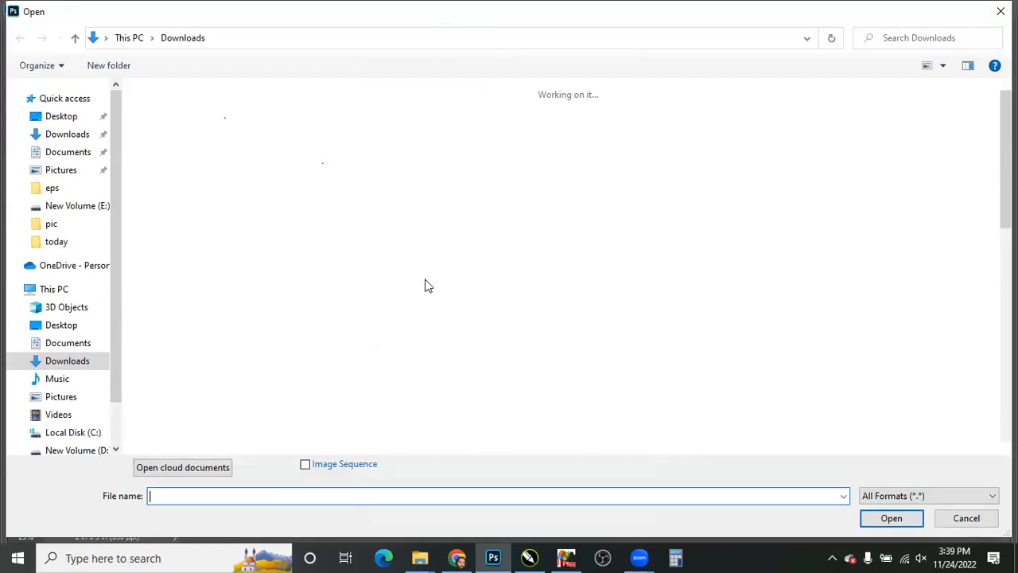
pyautogui.doubleClick(563, 314)
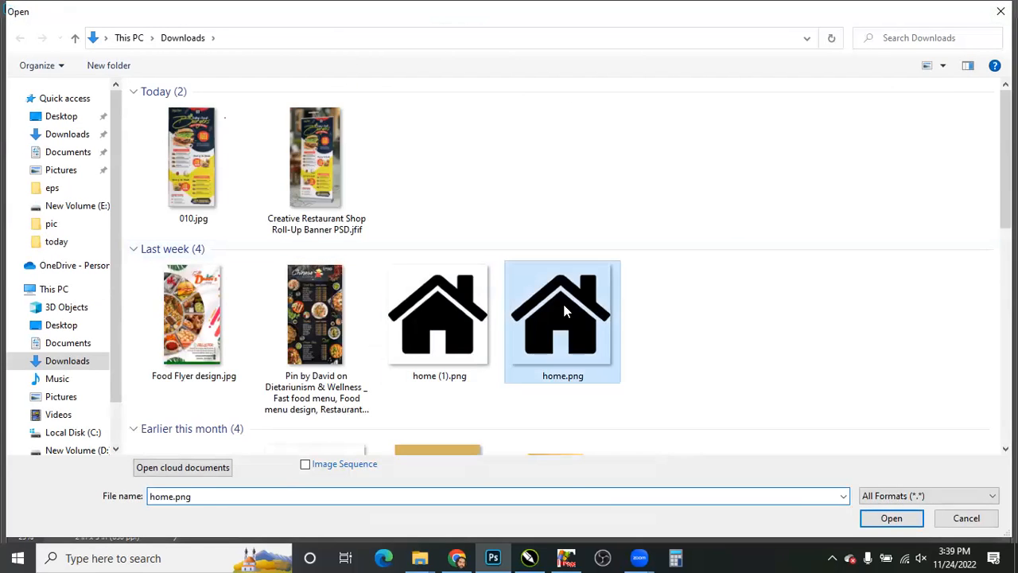
pyautogui.moveTo(461, 291); pyautogui.dragTo(402, 417)
pyautogui.keyDown('alt'); pyautogui.moveTo(429, 371); pyautogui.dragTo(649, 401); pyautogui.keyUp('alt')
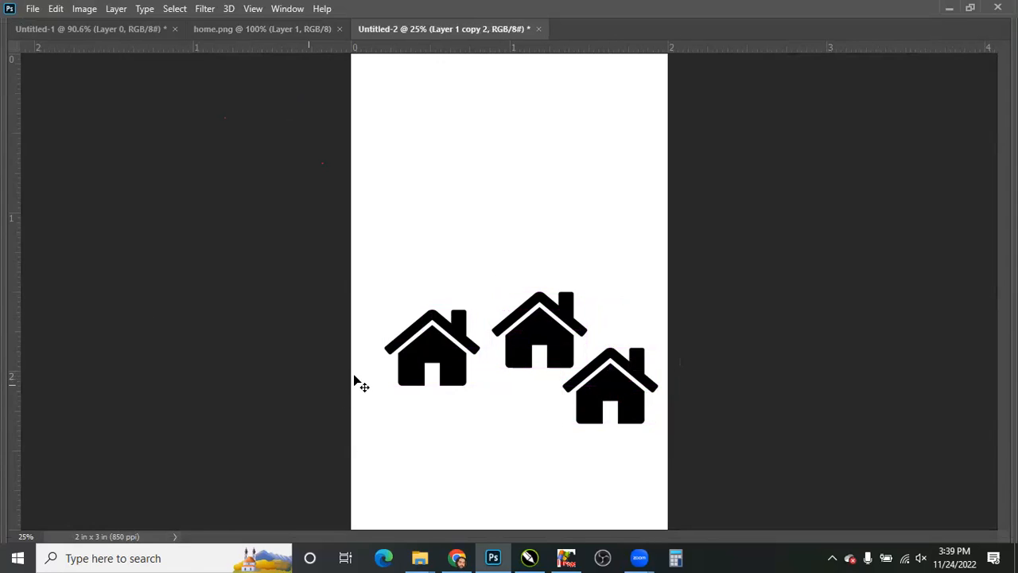
# - Select the three house layers, align them by their vertical centers, and undo the alignment
pyautogui.rightClick(431, 342)
pyautogui.click(449, 352)
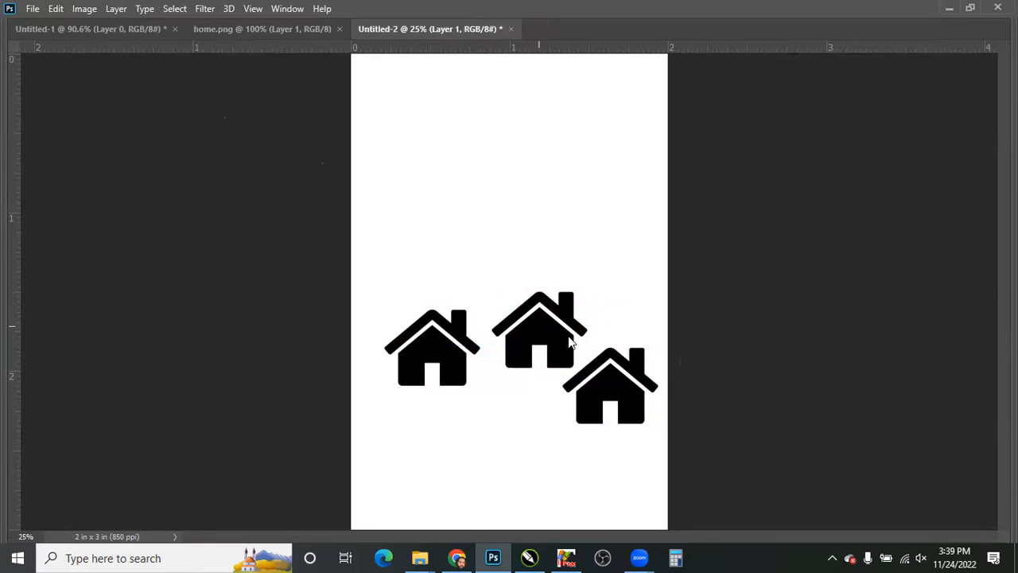
pyautogui.rightClick(538, 326)
pyautogui.click(556, 335)
pyautogui.rightClick(629, 388)
pyautogui.click(641, 392)
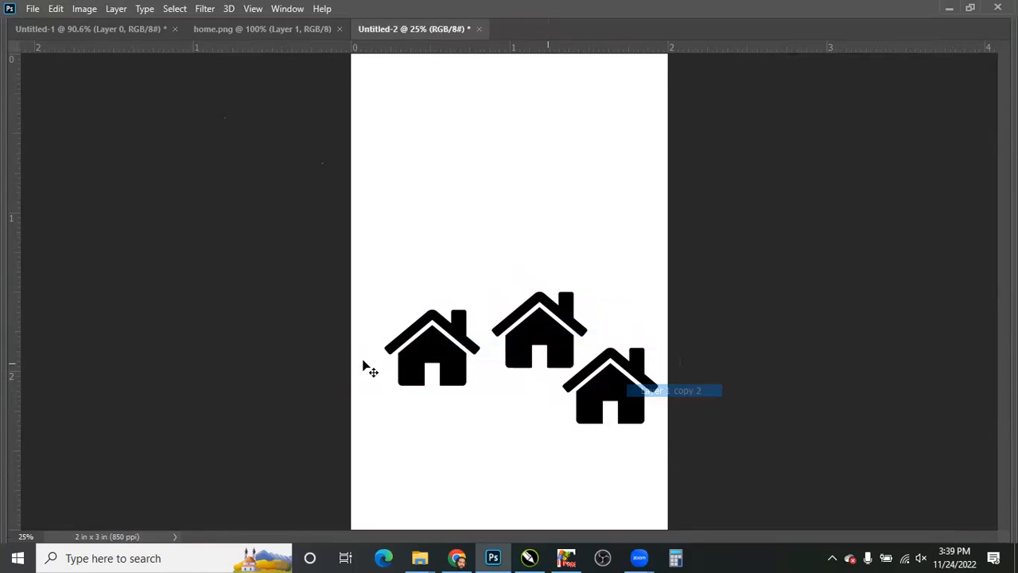
pyautogui.press('Tab')
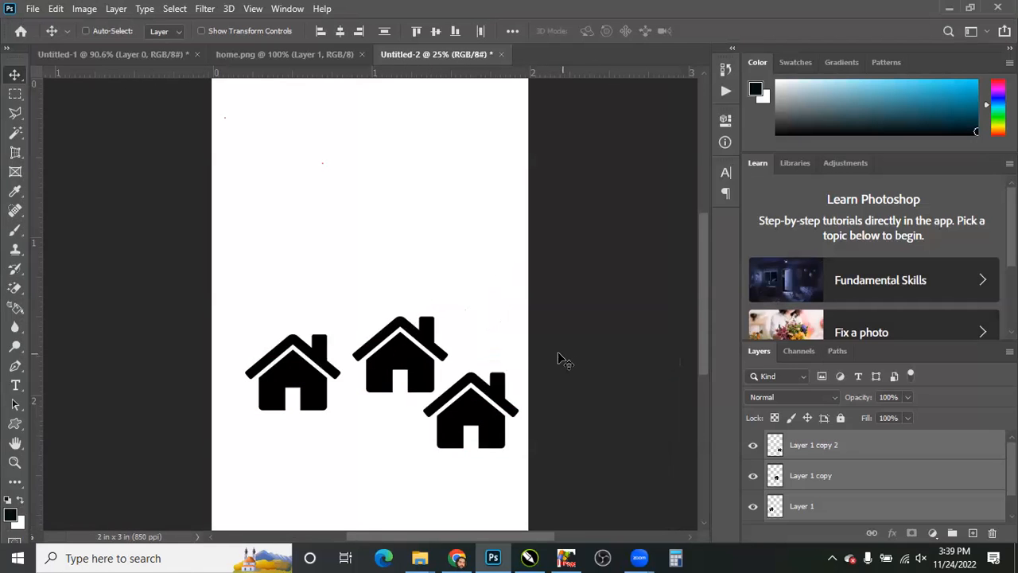
pyautogui.click(438, 31)
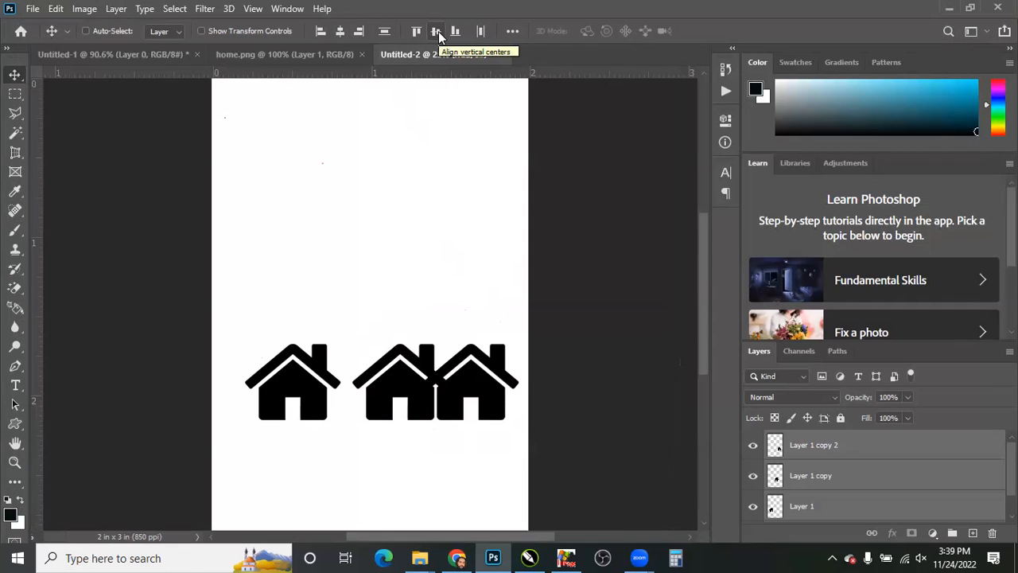
pyautogui.hotkey('ctrl', 'z')
# - Place a horizontal guide across the document just above the three houses
pyautogui.press('z')
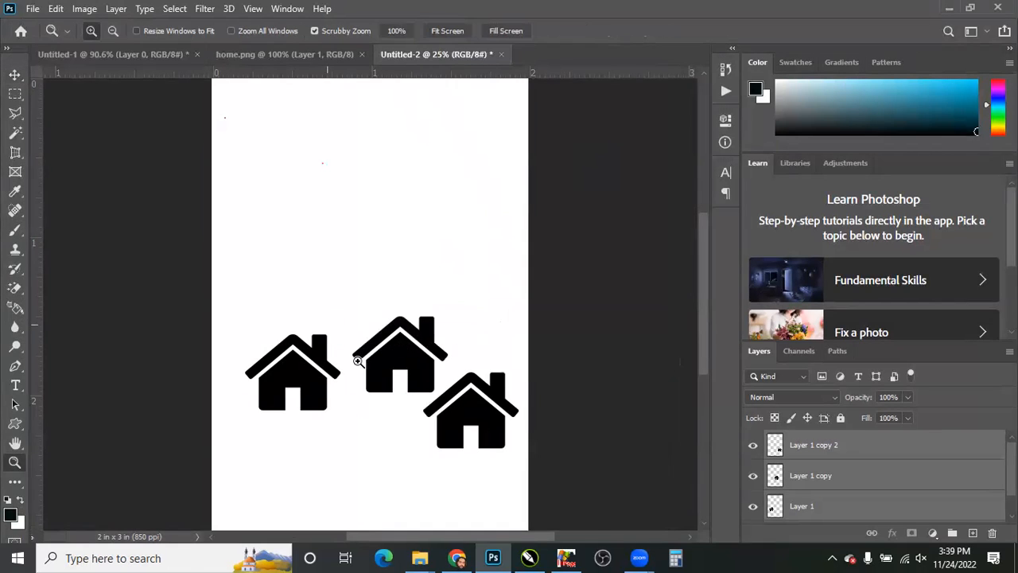
pyautogui.moveTo(358, 360); pyautogui.dragTo(424, 391)
pyautogui.press('v')
pyautogui.scroll(-3, 388, 282)
pyautogui.press('Tab')
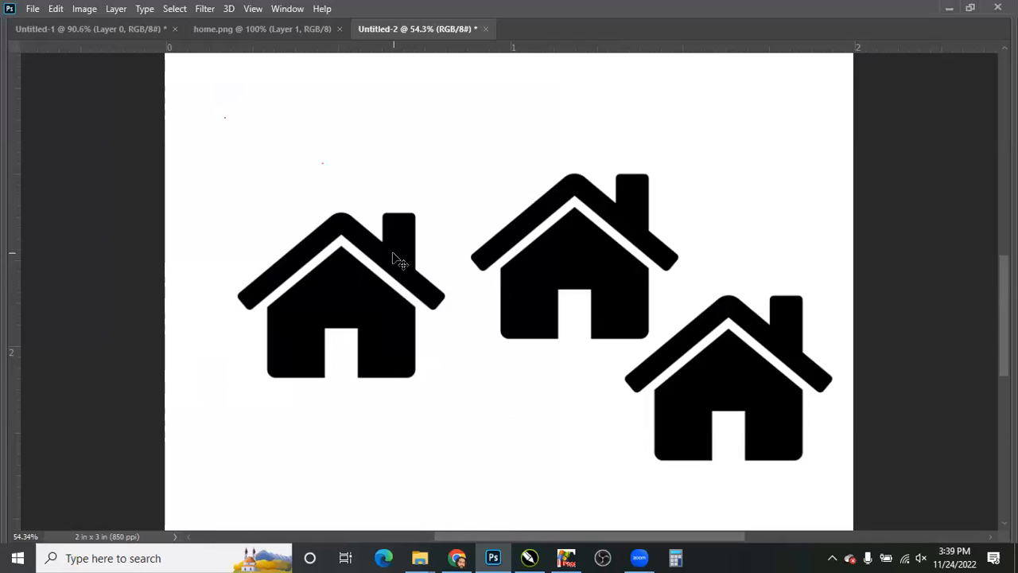
pyautogui.moveTo(584, 273); pyautogui.dragTo(468, 365)
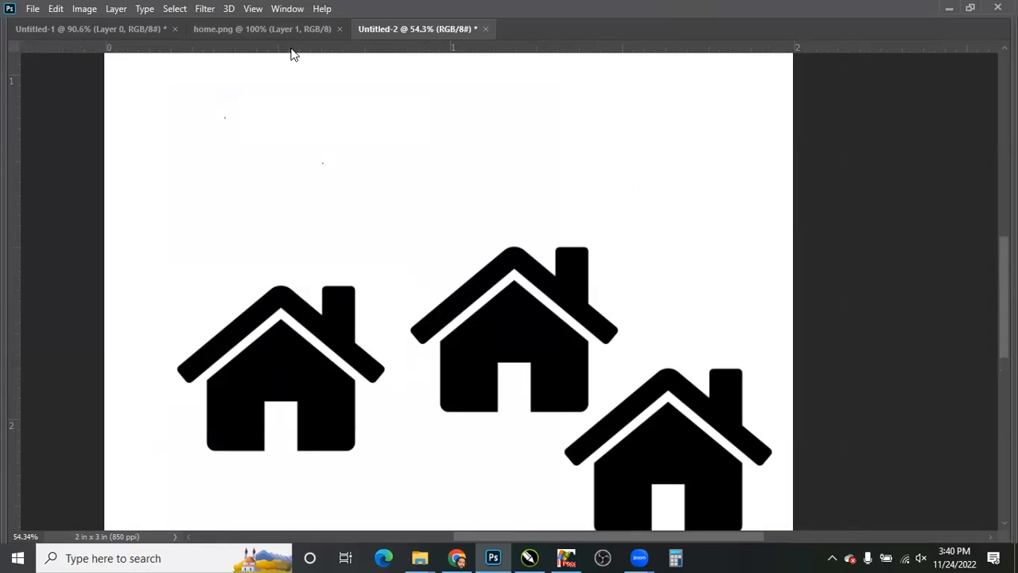
pyautogui.moveTo(291, 53); pyautogui.dragTo(366, 266)
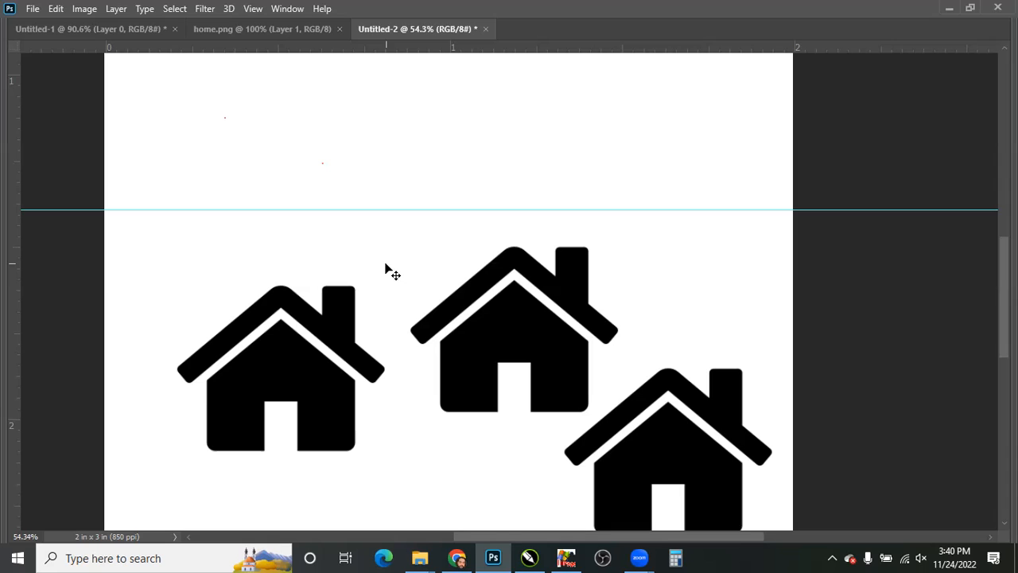
# - Add a vertical guide between the first and second houses, and undo it
pyautogui.moveTo(6, 245)
pyautogui.moveTo(14, 169); pyautogui.dragTo(385, 195)
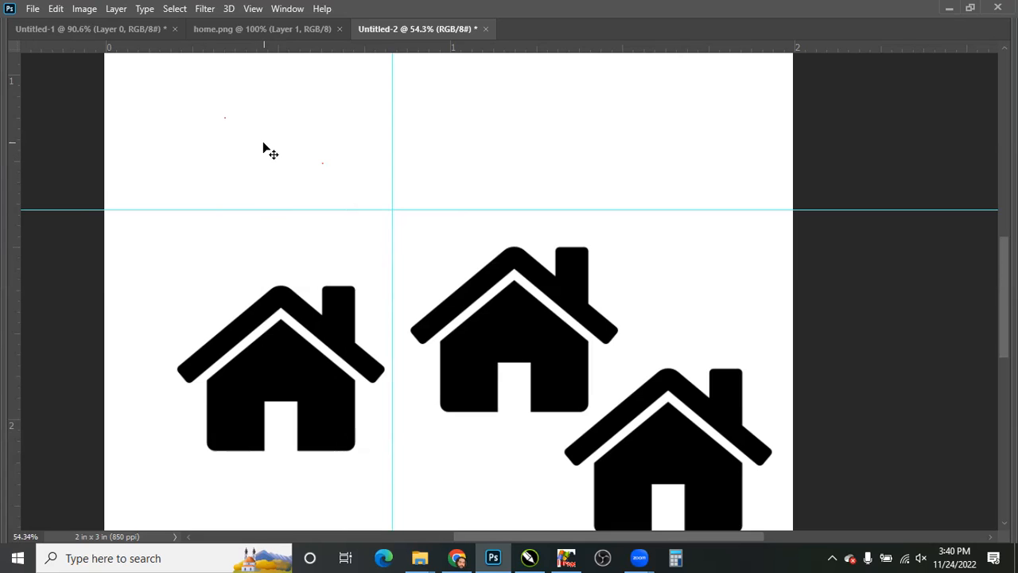
pyautogui.hotkey('ctrl', 'z')
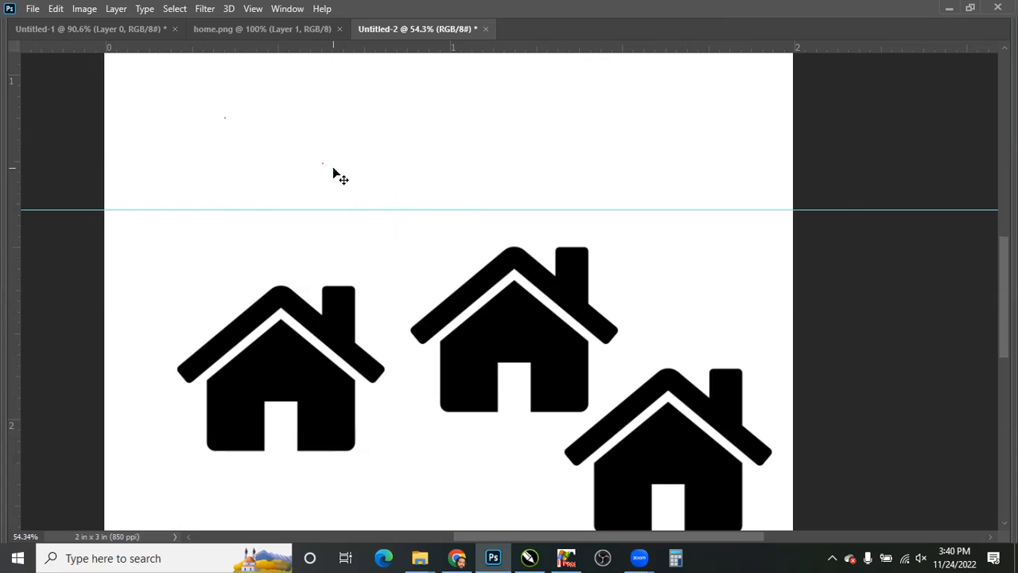
# - Select the first house's layer and move the house up until its top edge meets the horizontal guide
pyautogui.press('z')
pyautogui.moveTo(403, 226); pyautogui.dragTo(462, 202)
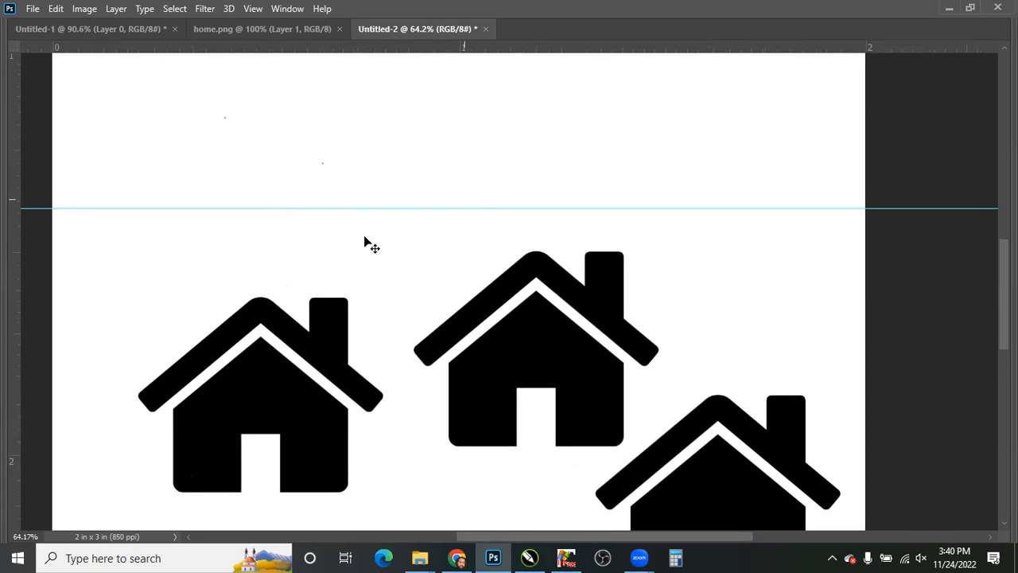
pyautogui.rightClick(319, 349)
pyautogui.click(343, 354)
pyautogui.moveTo(273, 337); pyautogui.dragTo(258, 270)
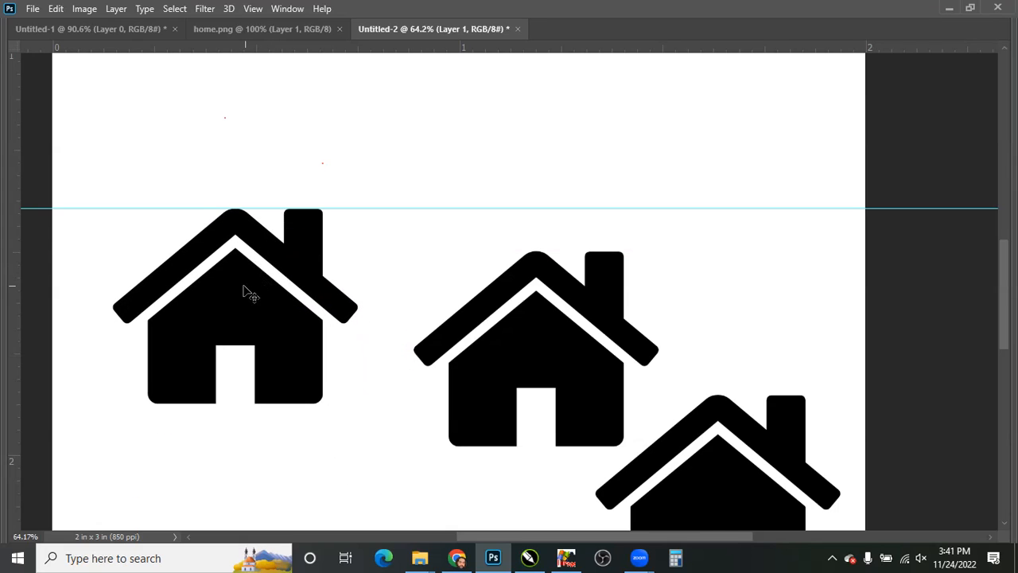
# - Move the second and third houses up so their tops also line up with the horizontal guide
pyautogui.rightClick(522, 339)
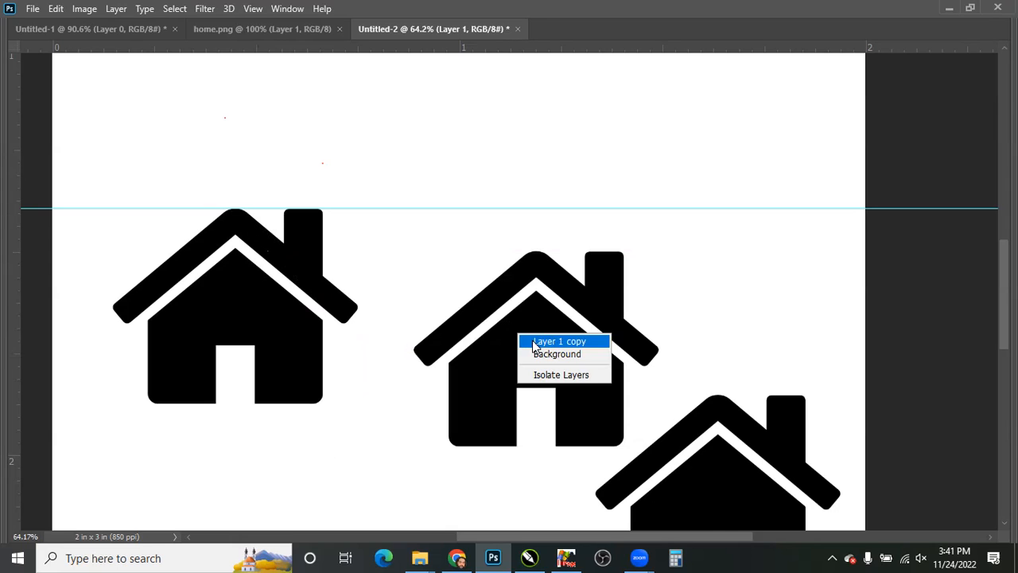
pyautogui.click(549, 341)
pyautogui.moveTo(553, 353); pyautogui.dragTo(527, 309)
pyautogui.rightClick(744, 478)
pyautogui.click(744, 477)
pyautogui.moveTo(744, 481); pyautogui.dragTo(745, 302)
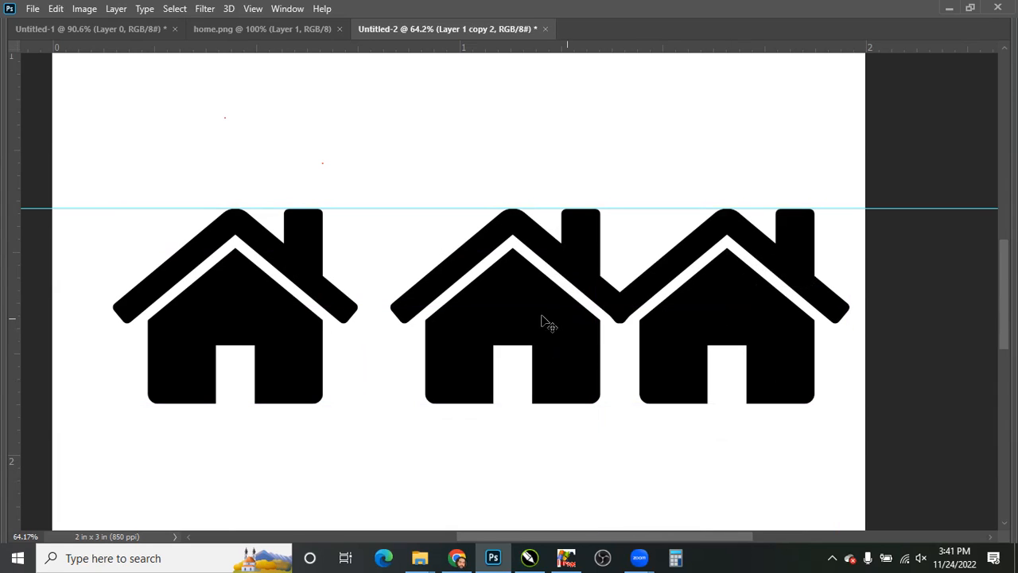
# - Move the middle house so it fits between the two outer ones along the guide, and check its distances with smart guides
pyautogui.rightClick(541, 323)
pyautogui.click(525, 322)
pyautogui.rightClick(559, 322)
pyautogui.click(561, 324)
pyautogui.moveTo(561, 325); pyautogui.dragTo(524, 331)
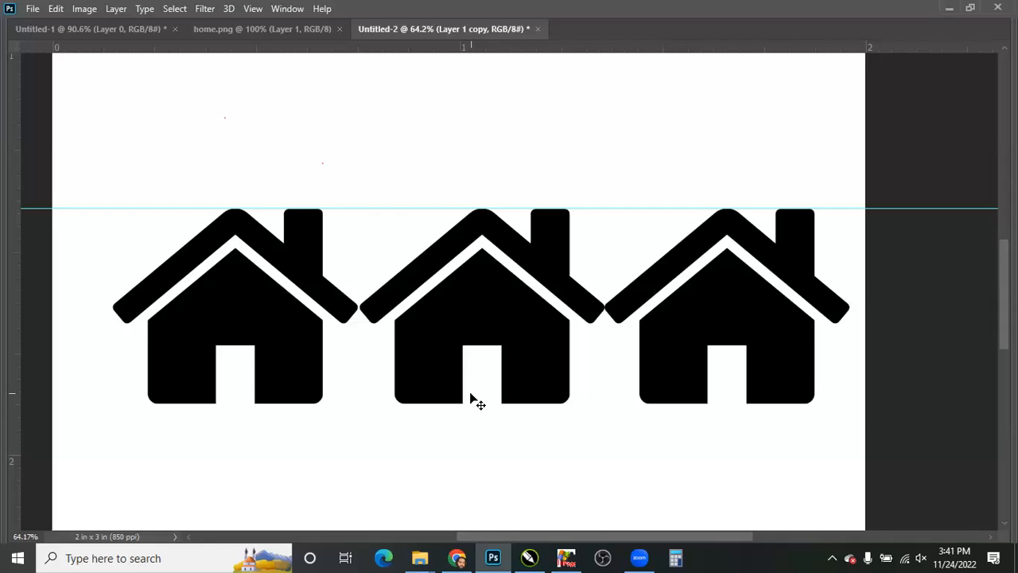
pyautogui.moveTo(470, 399); pyautogui.dragTo(470, 399)
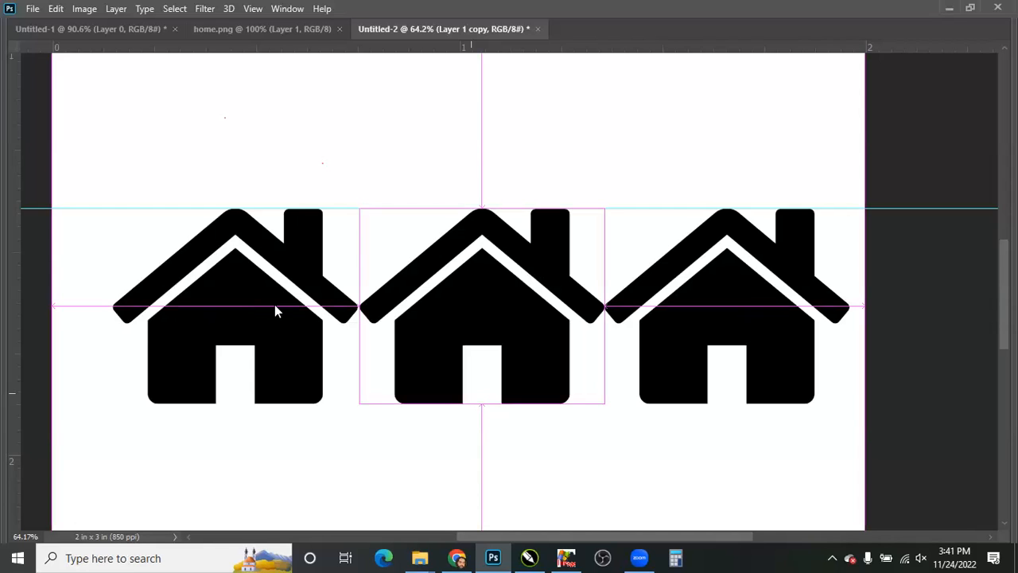
# - Check the canvas and smart guide colors in the Guides, Grid & Slices preferences, and close the dialog
pyautogui.hotkey('ctrl', 'k')
pyautogui.click(222, 270)
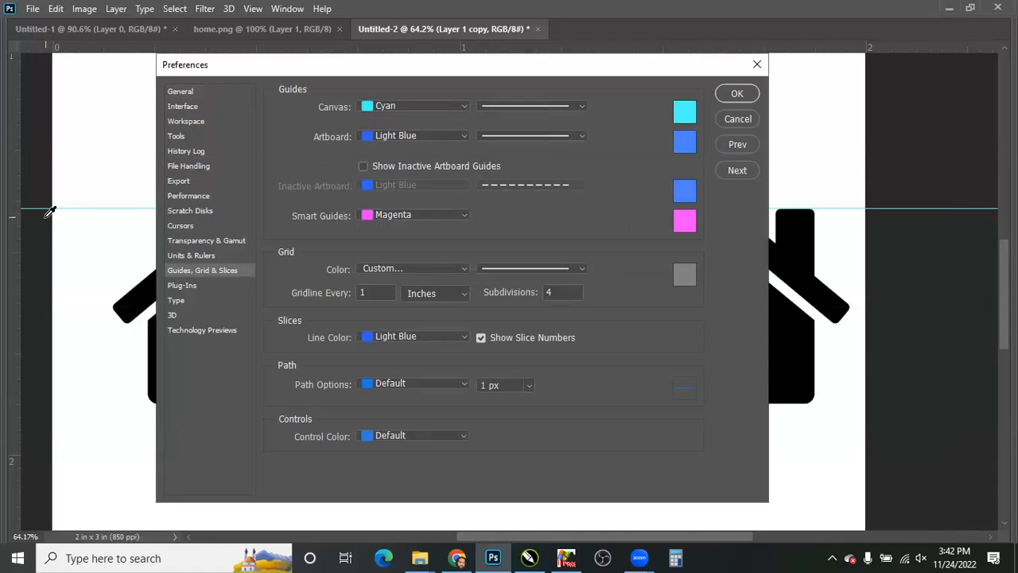
pyautogui.press('Return')
# - Add a horizontal guide along the houses' bases and vertical guides at the left edge of each house
pyautogui.moveTo(251, 48); pyautogui.dragTo(252, 399)
pyautogui.moveTo(11, 381); pyautogui.dragTo(359, 402)
pyautogui.hotkey('ctrl', 'z')
pyautogui.moveTo(19, 366); pyautogui.dragTo(603, 420)
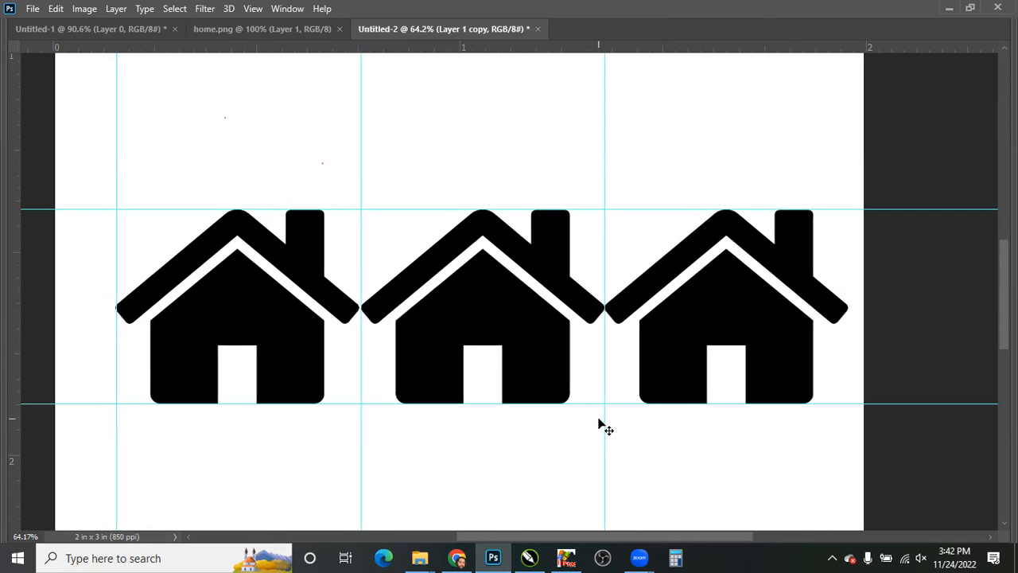
# - Preview the whole document in the full-screen modes, show the middle house's distances, hide the guides, and return to the standard screen mode
pyautogui.hotkey('ctrl', '0')
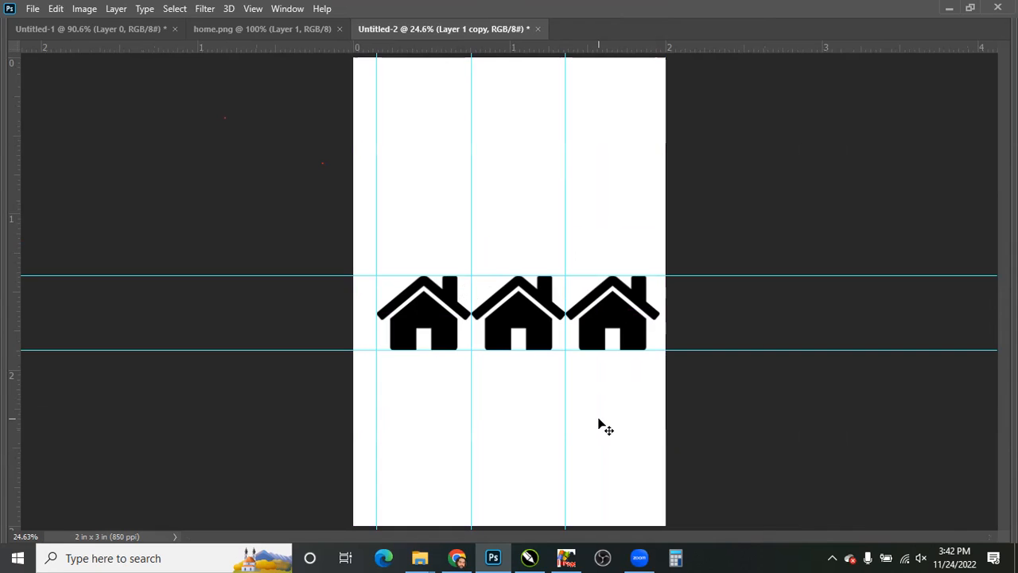
pyautogui.press('f')
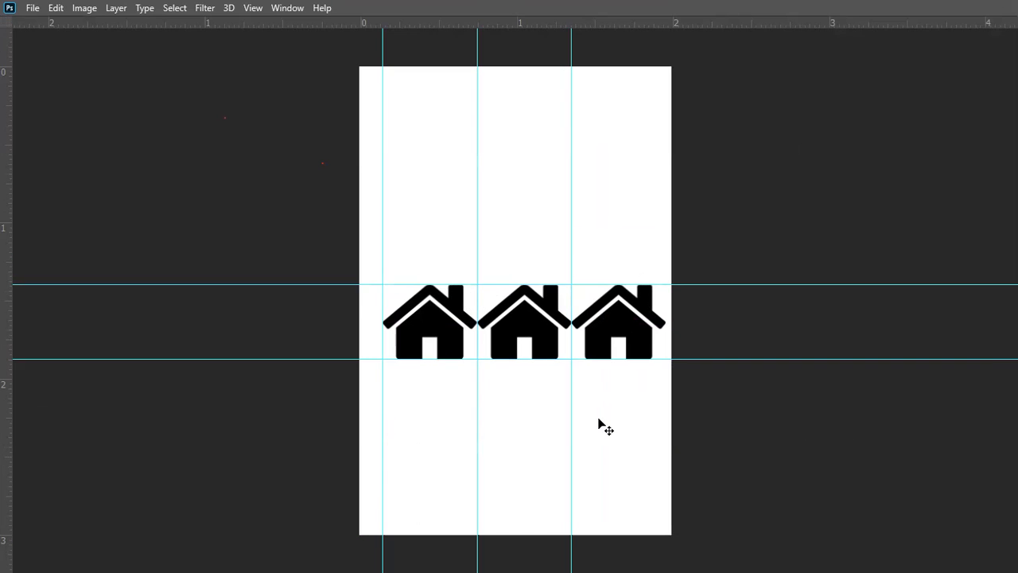
pyautogui.press('f')
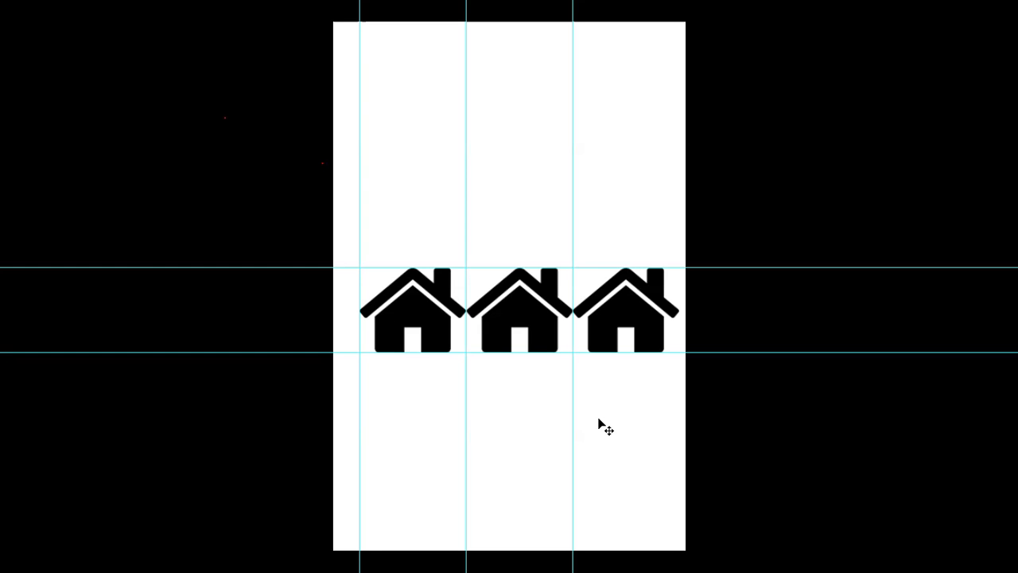
pyautogui.press('ctrl')
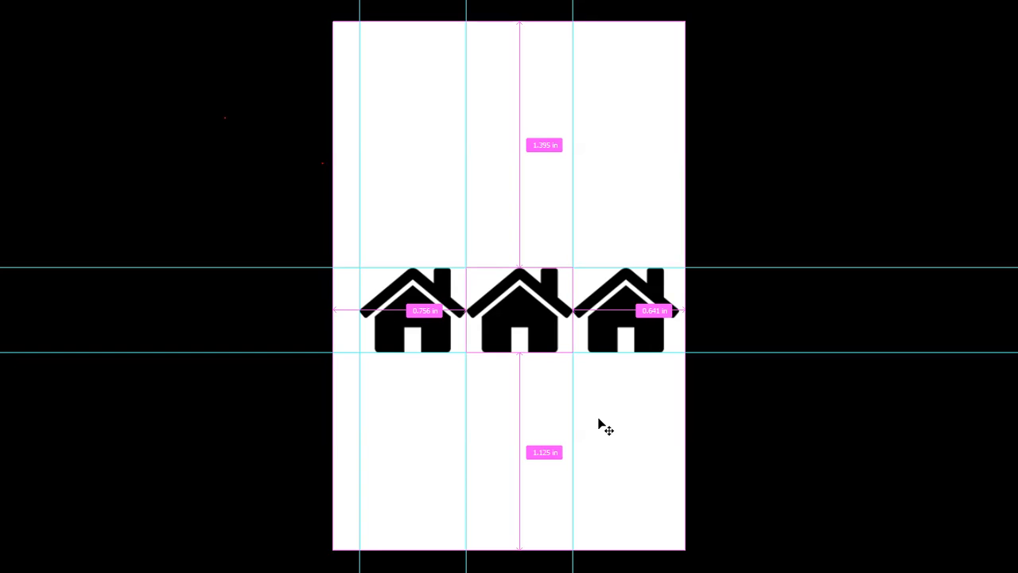
pyautogui.hotkey('ctrl', 'h')
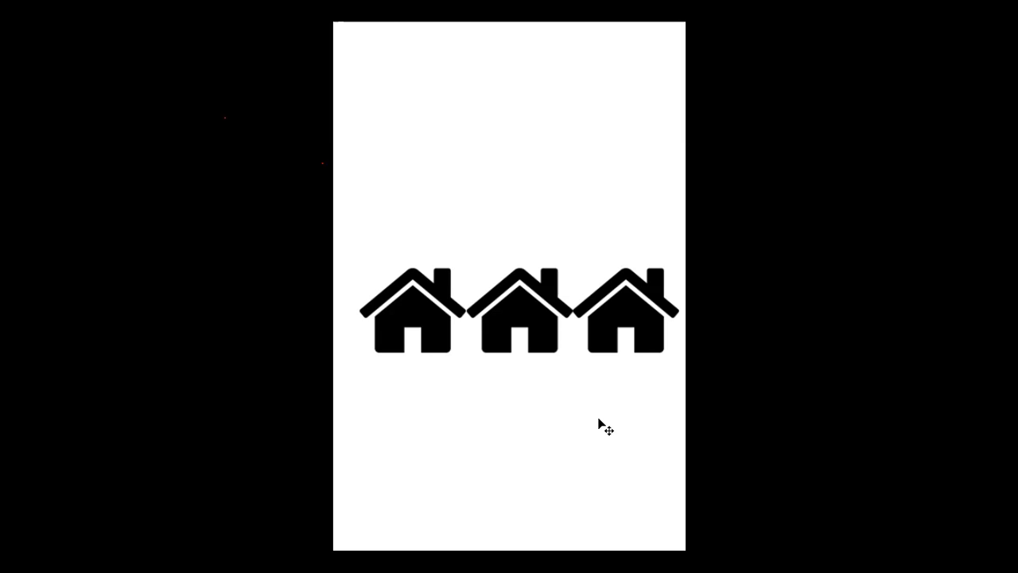
pyautogui.press('f')
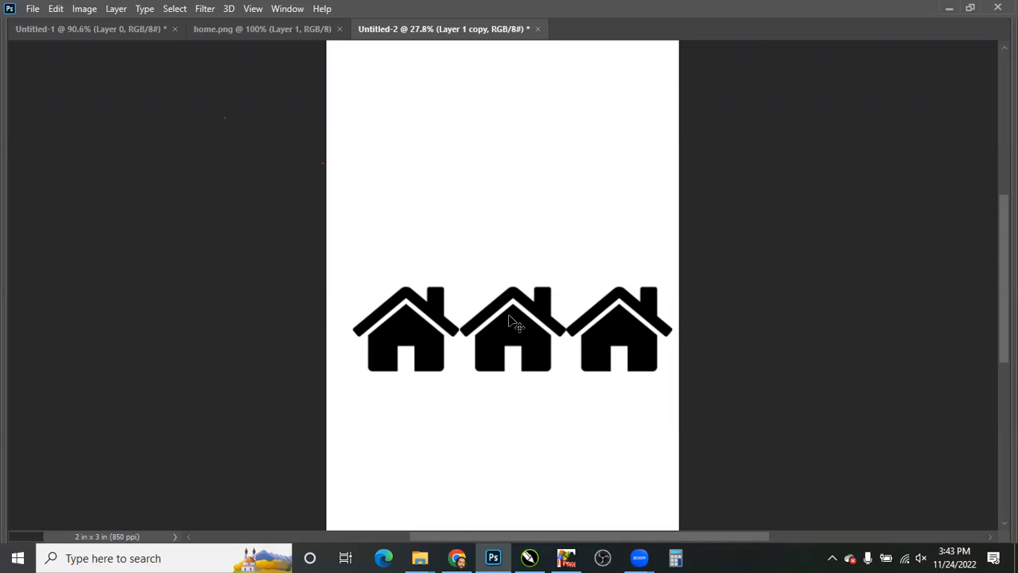
# - Toggle the guides' visibility repeatedly, leaving them shown
pyautogui.hotkey('ctrl', ';')
pyautogui.hotkey('ctrl', ';')
pyautogui.hotkey('ctrl', ';')
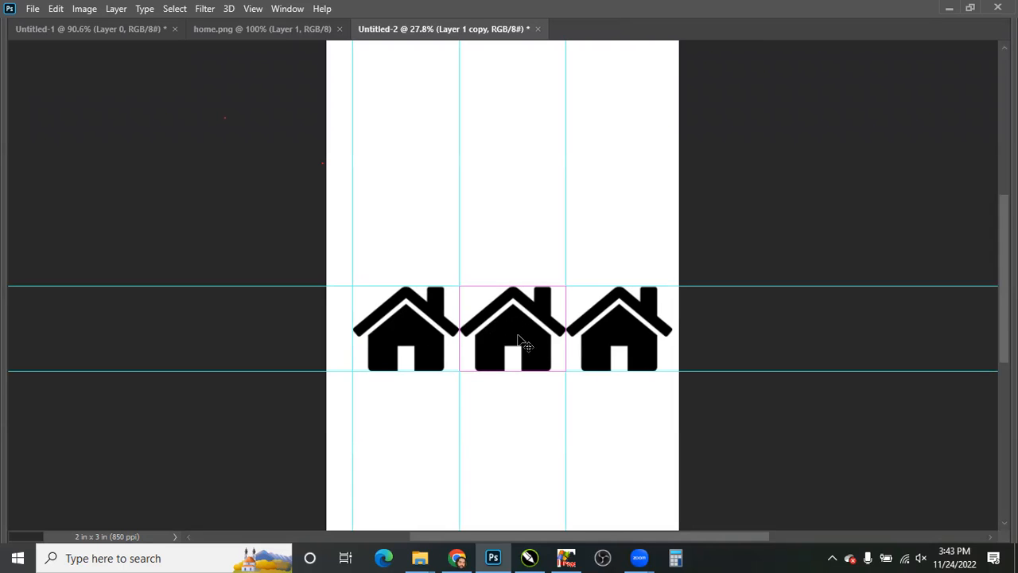
# - Review the Plug-Ins, Type, Technology Previews, and Guides, Grid & Slices preferences, close the dialog, and restore the hidden workspace panels
pyautogui.hotkey('ctrl', 'k')
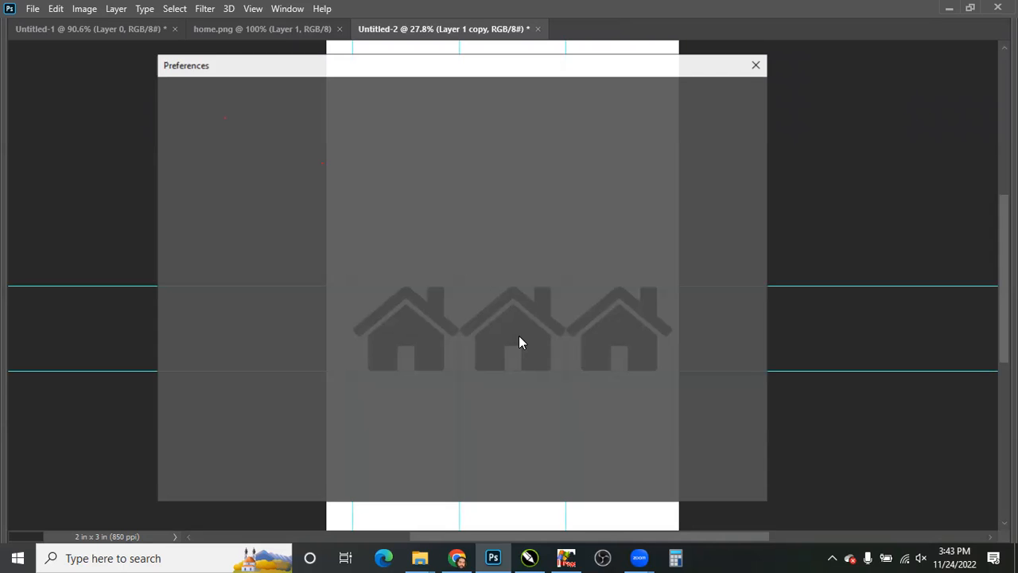
pyautogui.click(199, 286)
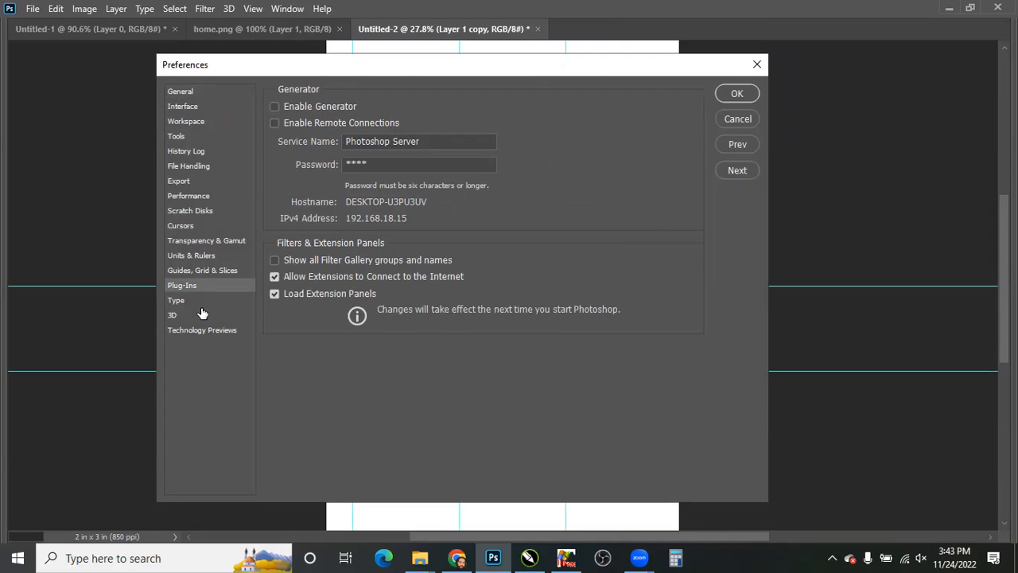
pyautogui.click(202, 309)
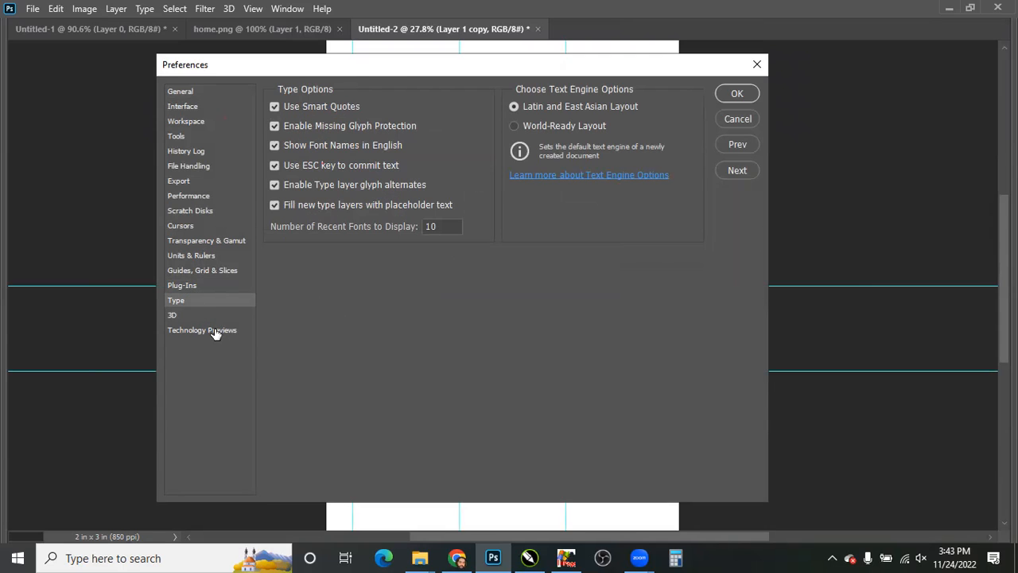
pyautogui.click(213, 331)
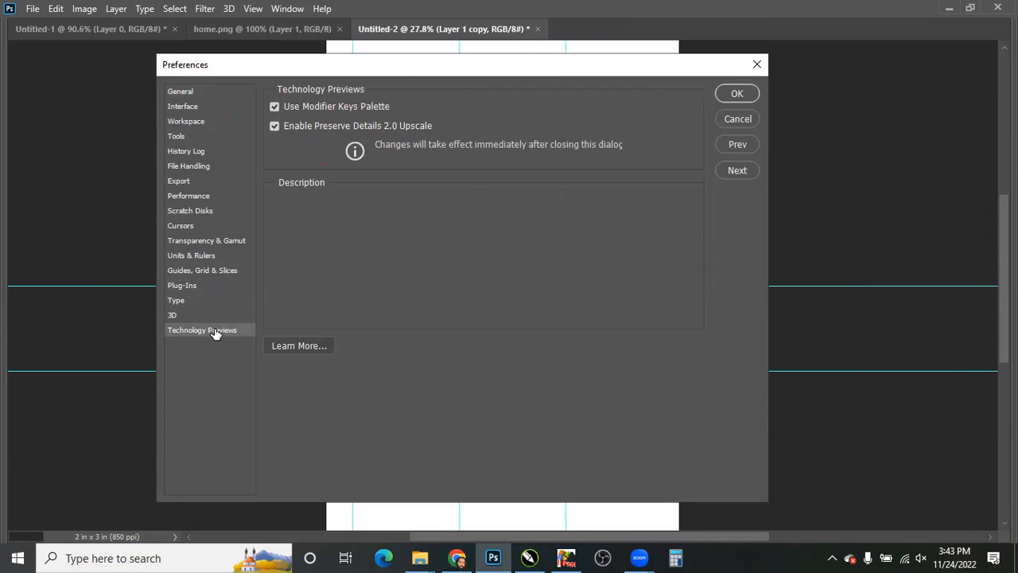
pyautogui.click(194, 288)
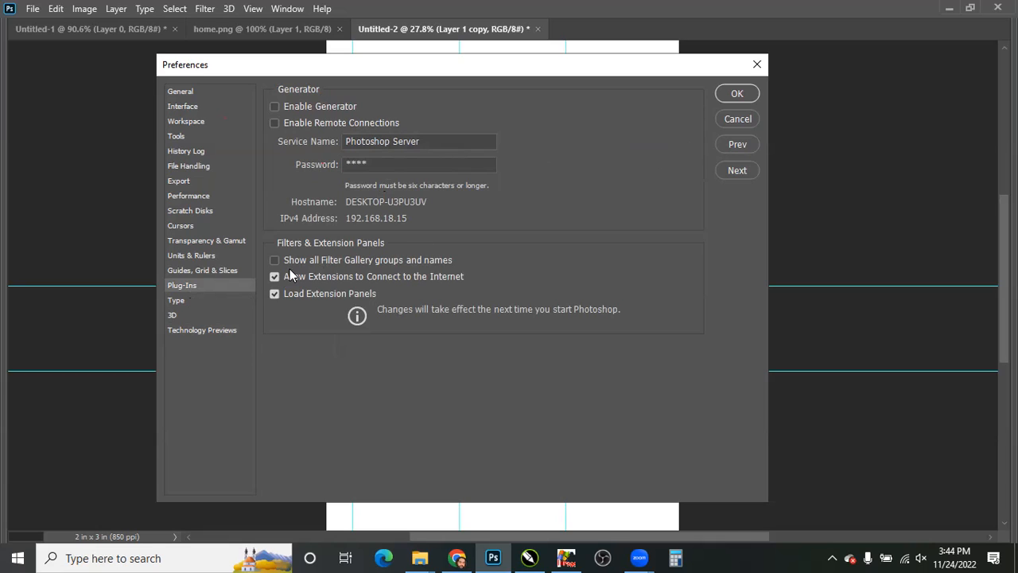
pyautogui.click(232, 271)
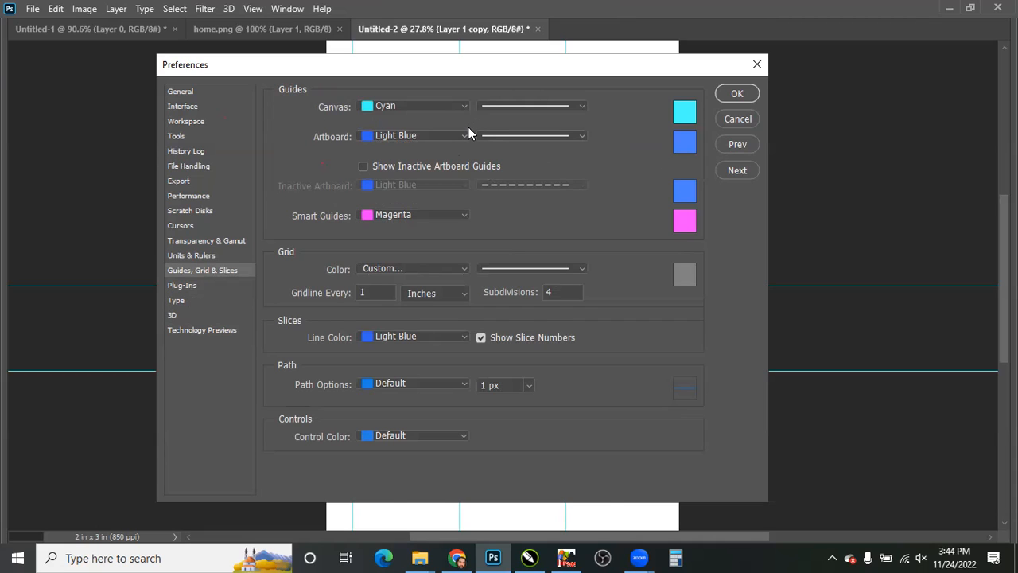
pyautogui.press('Return')
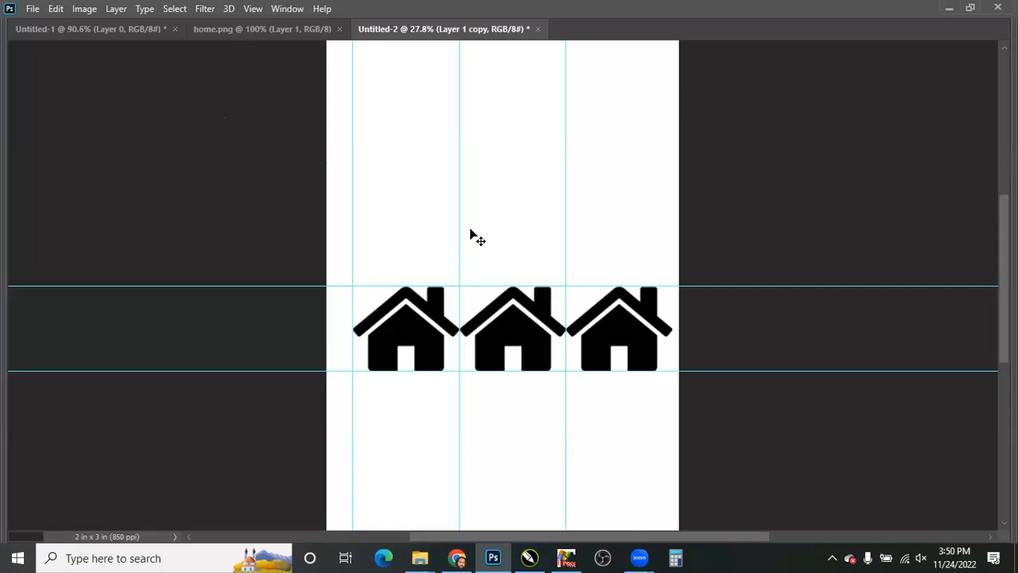
pyautogui.press('Tab')
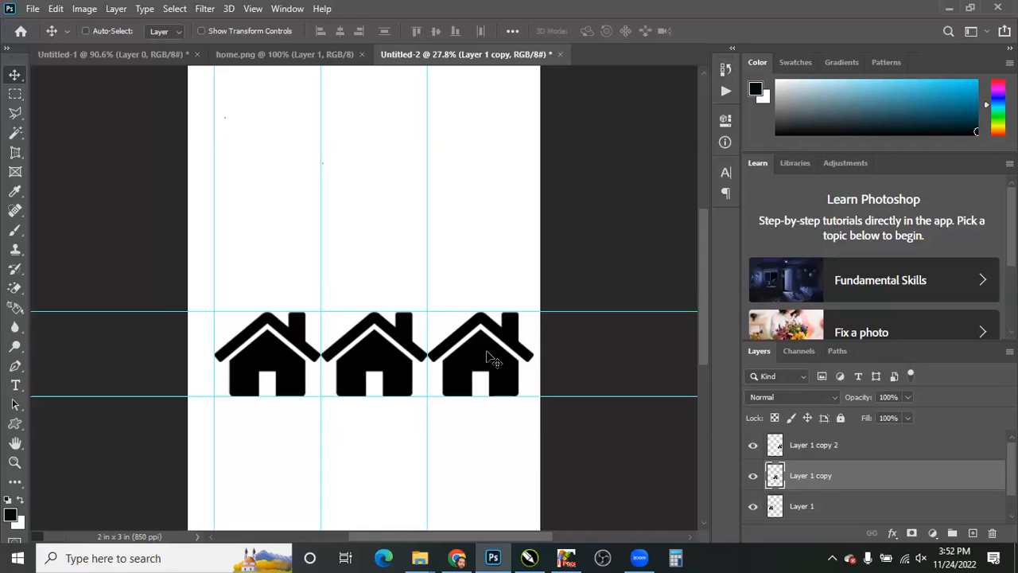
# - Switch to WhatsApp Web in Chrome and search the chats for the contact who was sent the account screenshot
pyautogui.hotkey('alt', 'Tab')
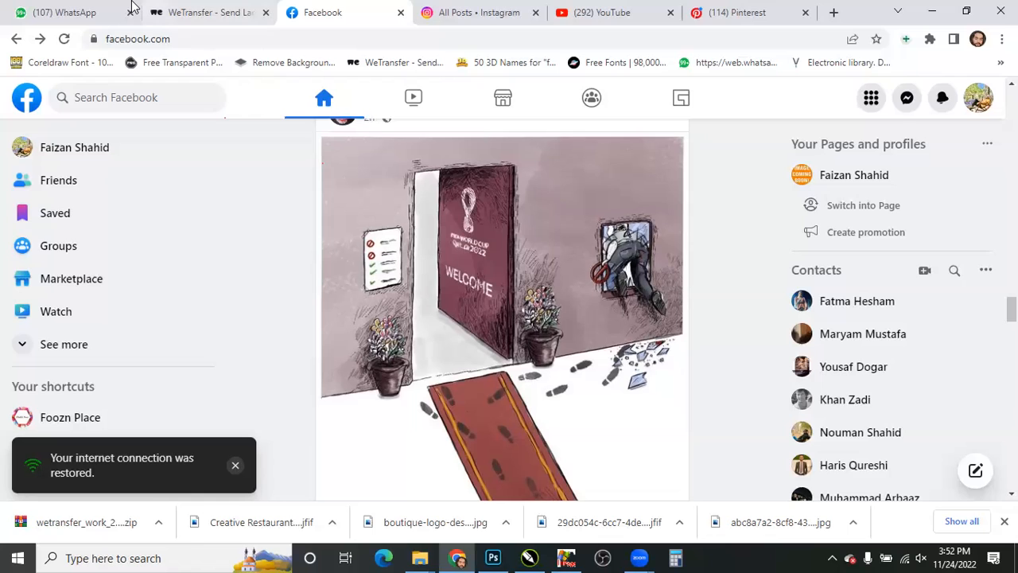
pyautogui.hotkey('ctrl', '1')
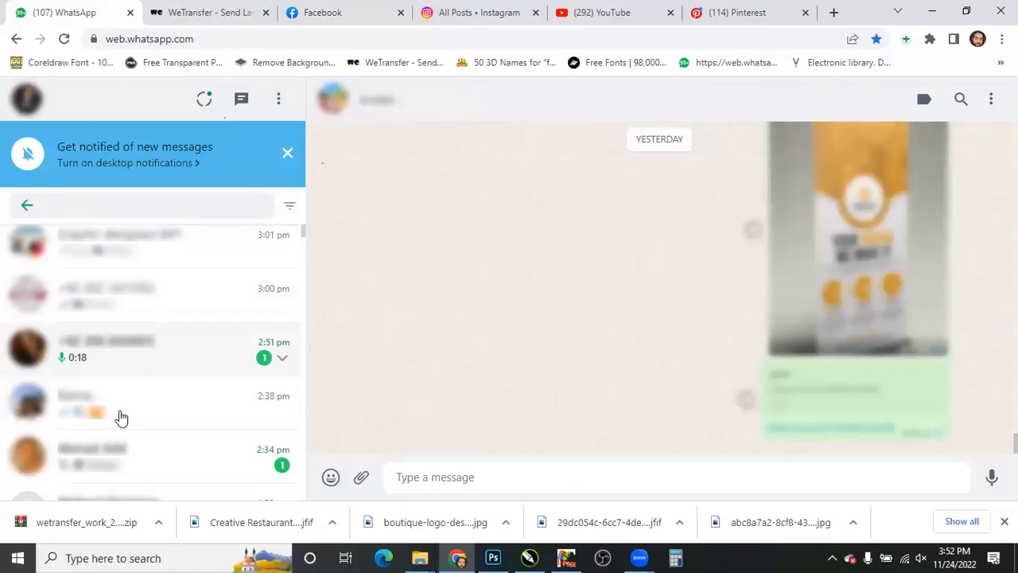
pyautogui.scroll(-2, 134, 397)
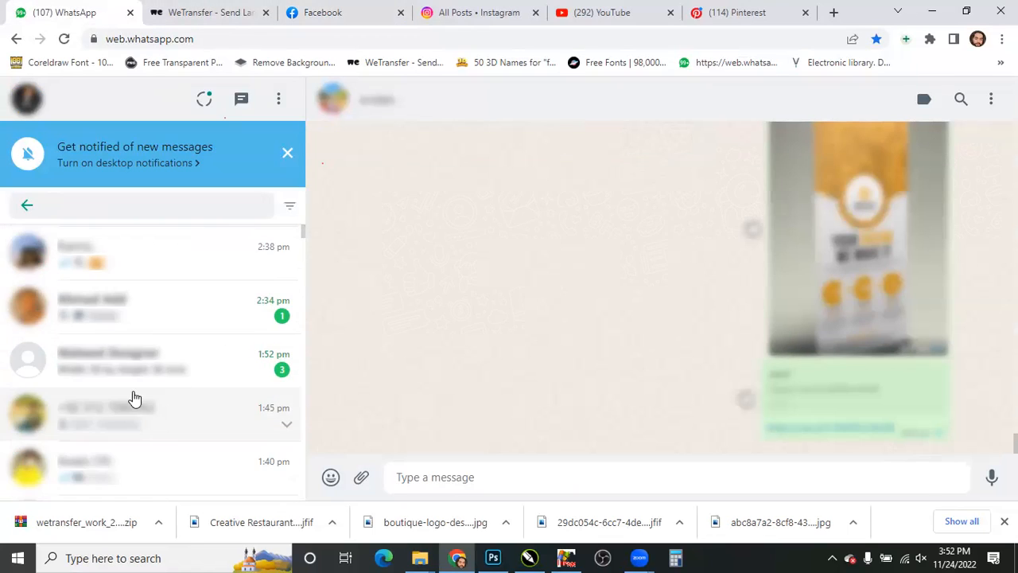
pyautogui.scroll(-2, 134, 391)
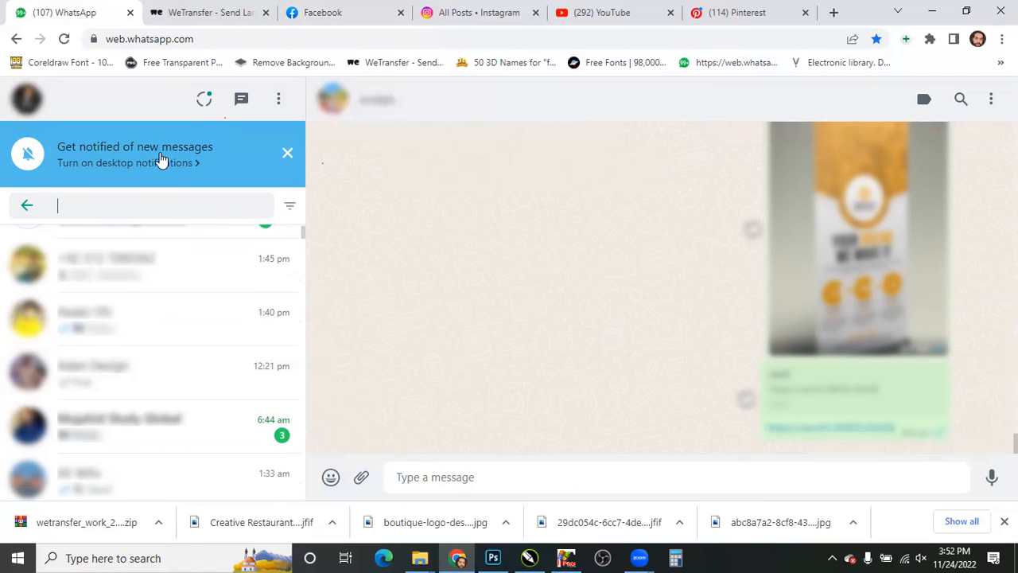
pyautogui.write('jo')
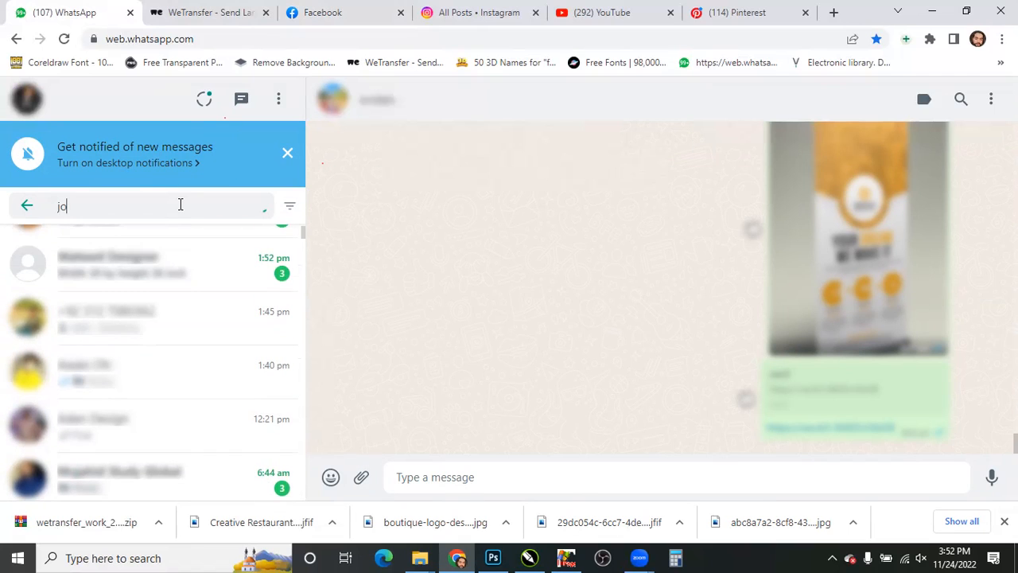
pyautogui.write('r')
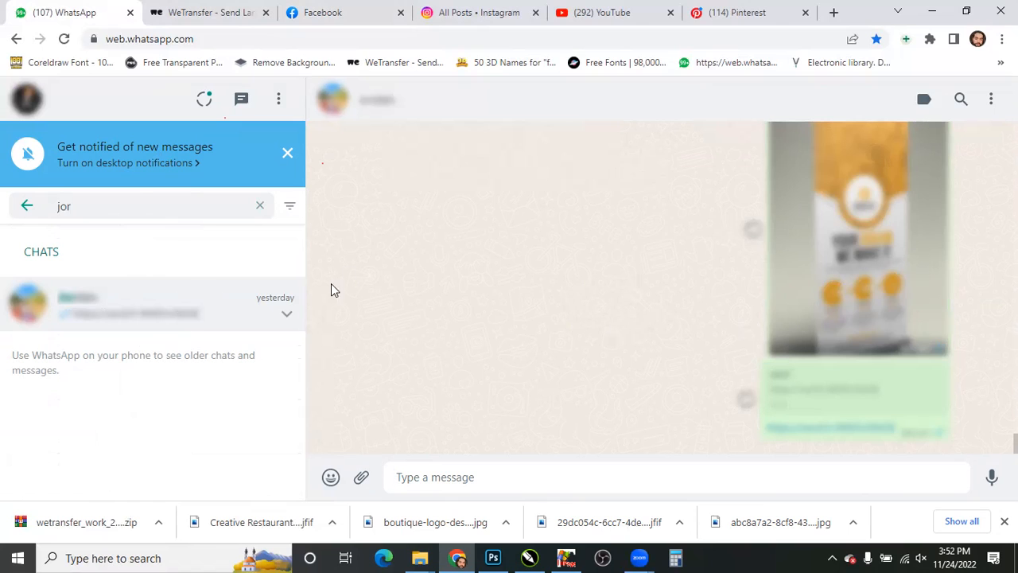
# - Open the bank account overview screenshot from the chat and examine its balance enlarged and at normal size
pyautogui.scroll(4, 457, 294)
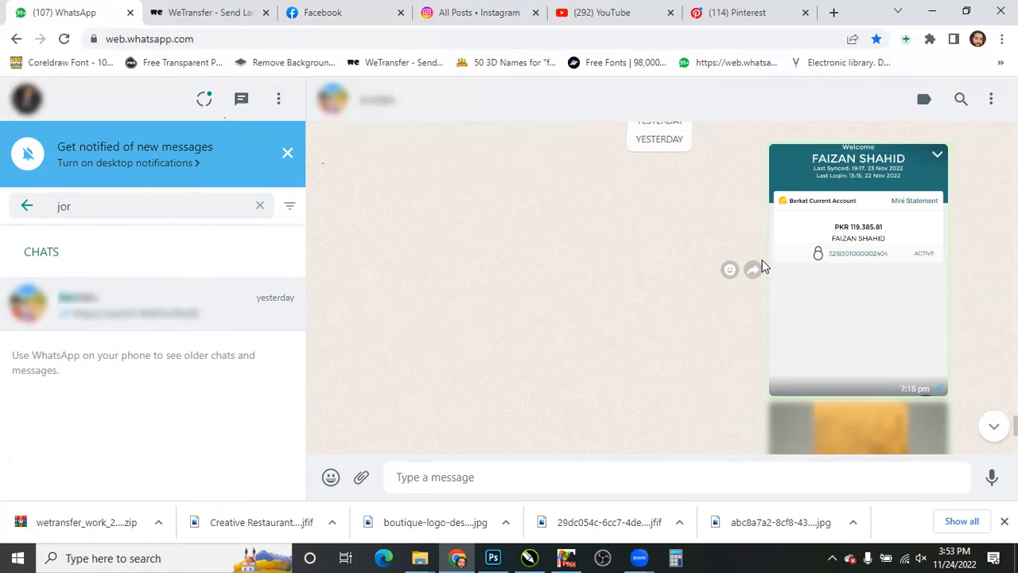
pyautogui.click(770, 266)
pyautogui.click(512, 213)
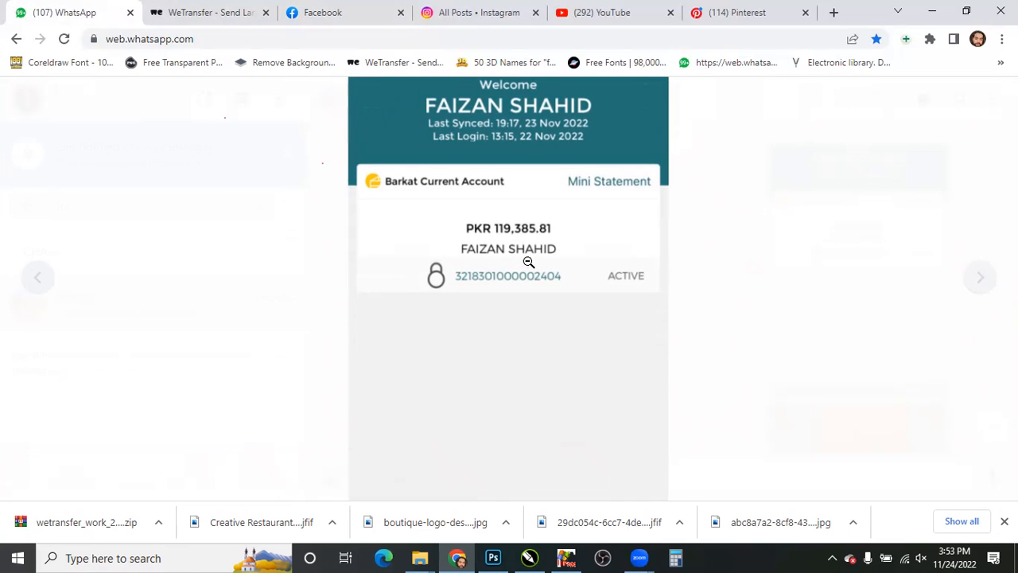
pyautogui.click(521, 292)
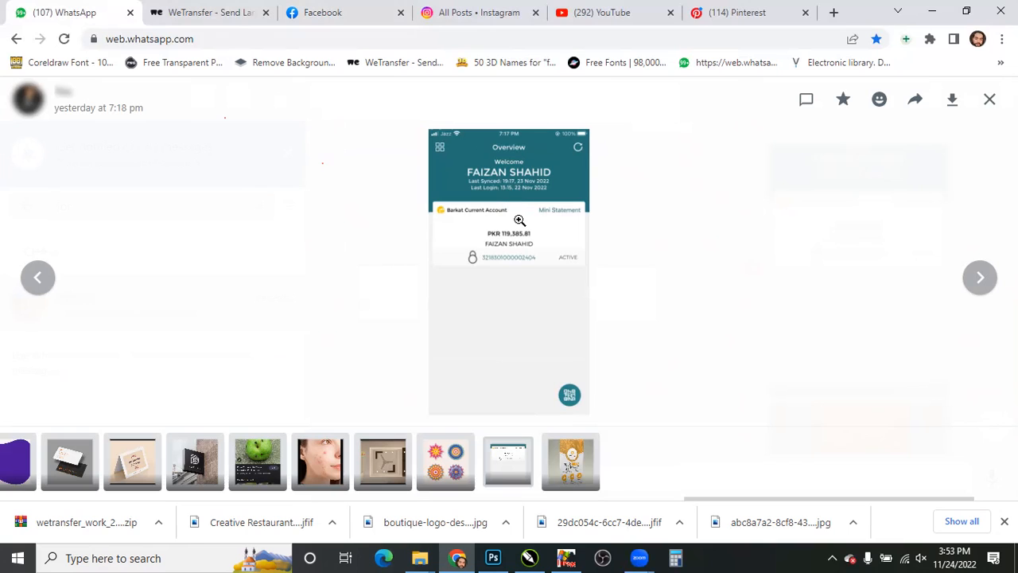
pyautogui.click(519, 220)
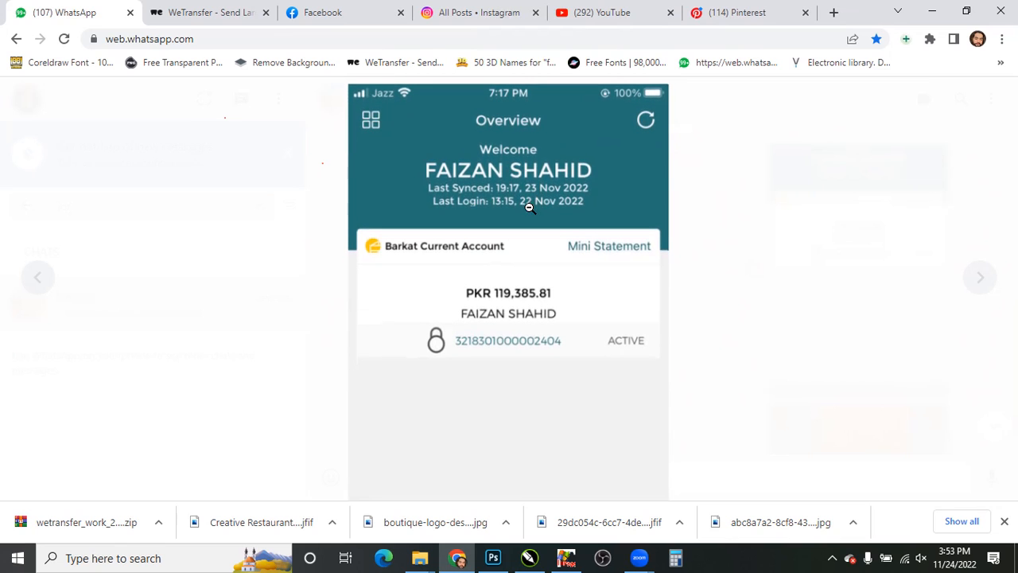
pyautogui.click(513, 250)
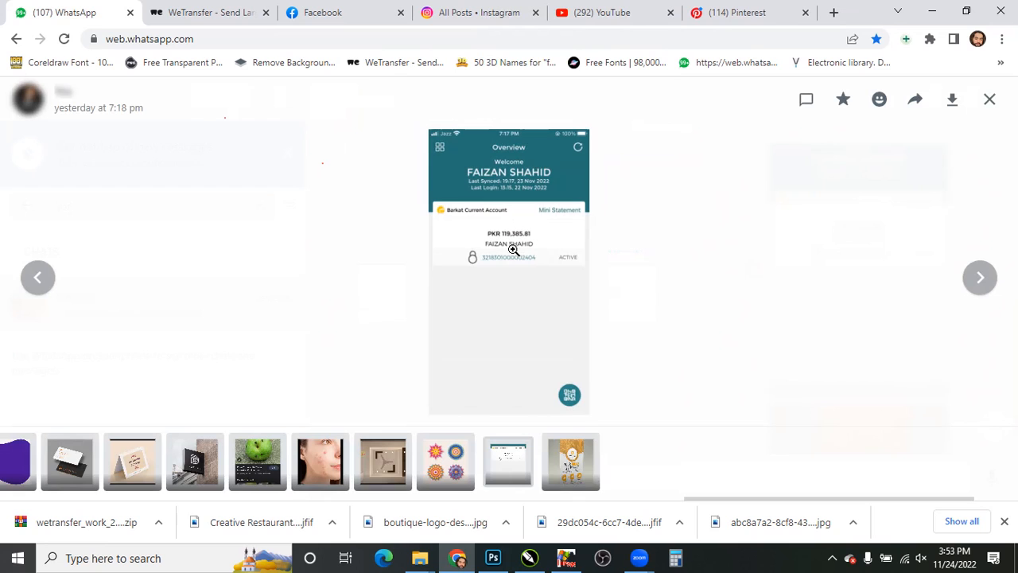
# - Save the account overview screenshot as a JPEG image under its suggested file name and open it as a new document in Photoshop
pyautogui.rightClick(551, 242)
pyautogui.click(630, 270)
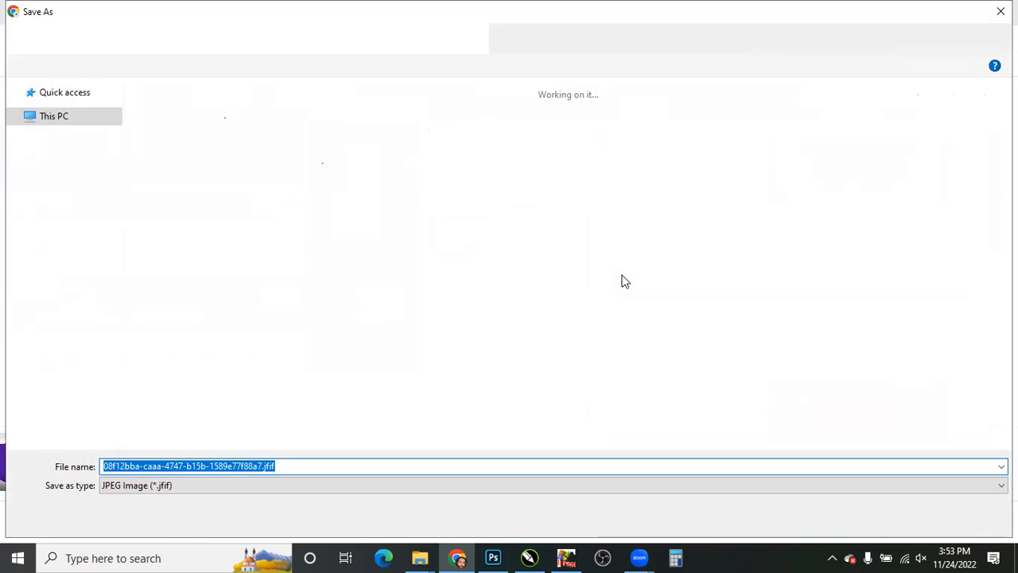
pyautogui.press('Return')
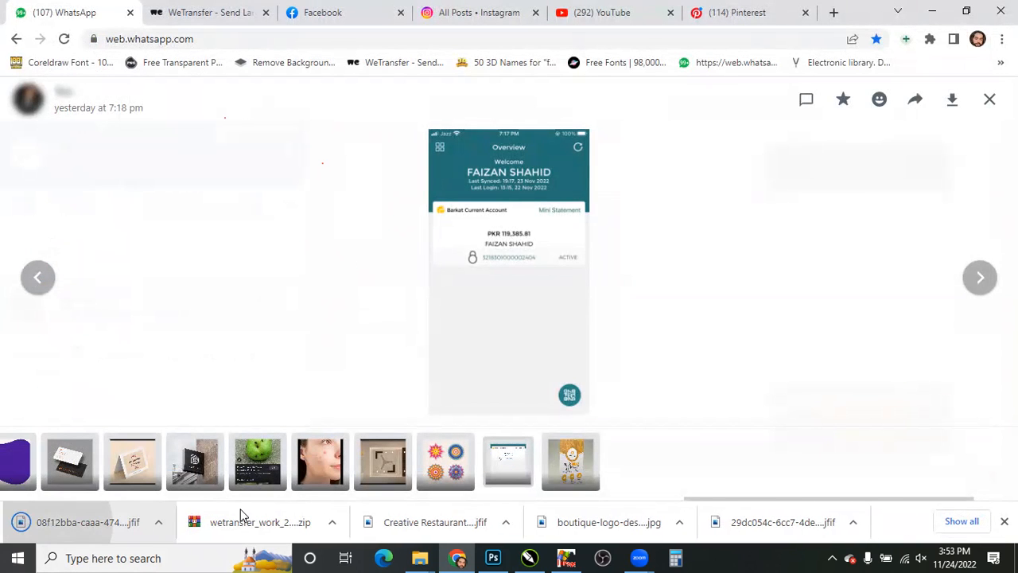
pyautogui.click(493, 558)
pyautogui.moveTo(636, 39); pyautogui.dragTo(553, 186)
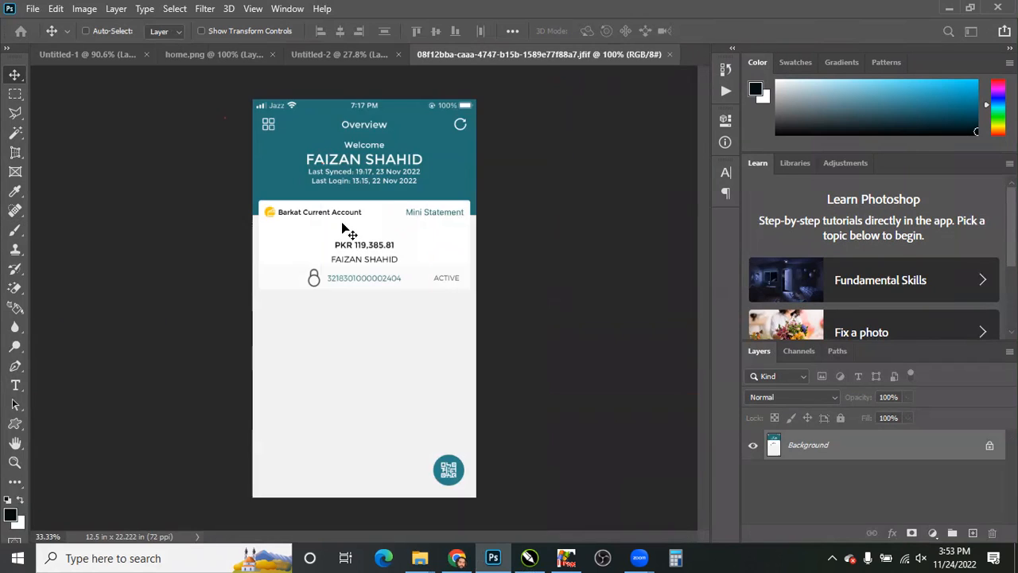
# - Rework the balance line with rectangular marquee selections, removing the thousands digits so it reads PKR 385.81 centered above the account holder's name
pyautogui.press('z')
pyautogui.moveTo(421, 292); pyautogui.dragTo(533, 249)
pyautogui.press('m')
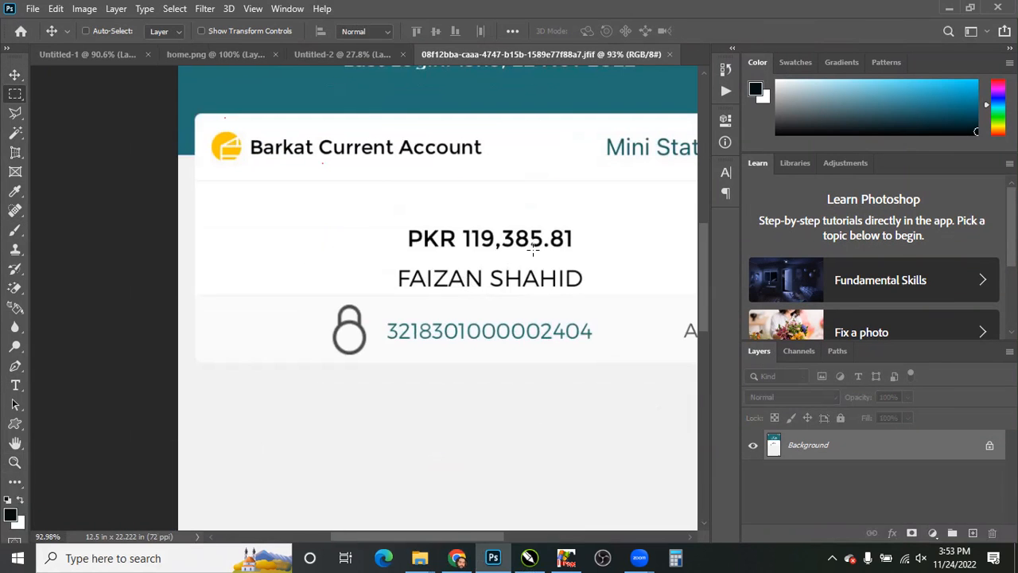
pyautogui.moveTo(616, 218); pyautogui.dragTo(500, 246)
pyautogui.hotkey('ctrl', 'd')
pyautogui.moveTo(392, 222); pyautogui.dragTo(554, 257)
pyautogui.keyDown('ctrl'); pyautogui.moveTo(473, 241); pyautogui.dragTo(484, 239); pyautogui.keyUp('ctrl')
pyautogui.hotkey('ctrl', 'd')
pyautogui.hotkey('ctrl', '0')
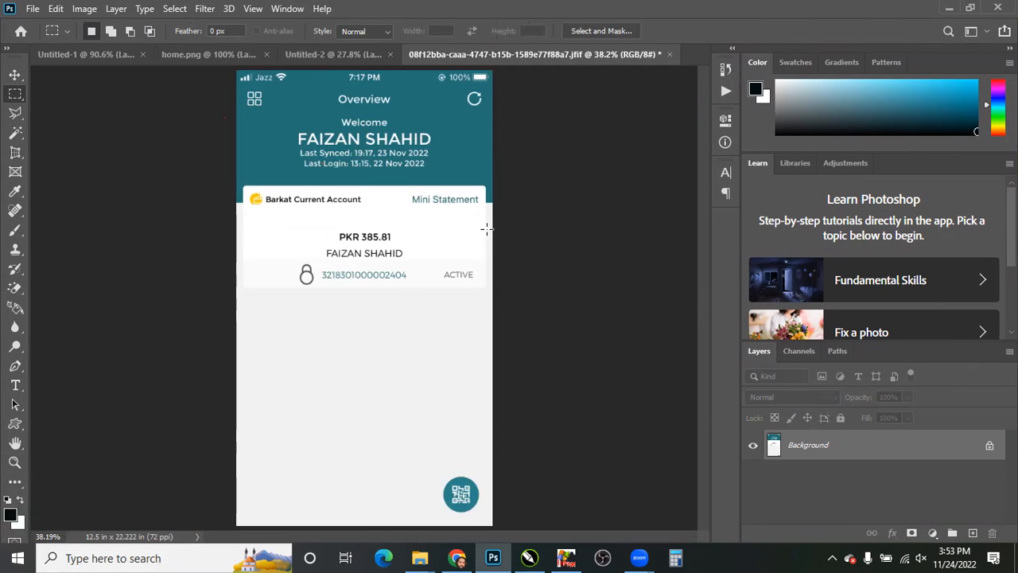
# - Hide the panels, return to WhatsApp Web, close the enlarged screenshot, and find and open another contact's chat
pyautogui.press('Tab')
pyautogui.hotkey('alt', 'Tab')
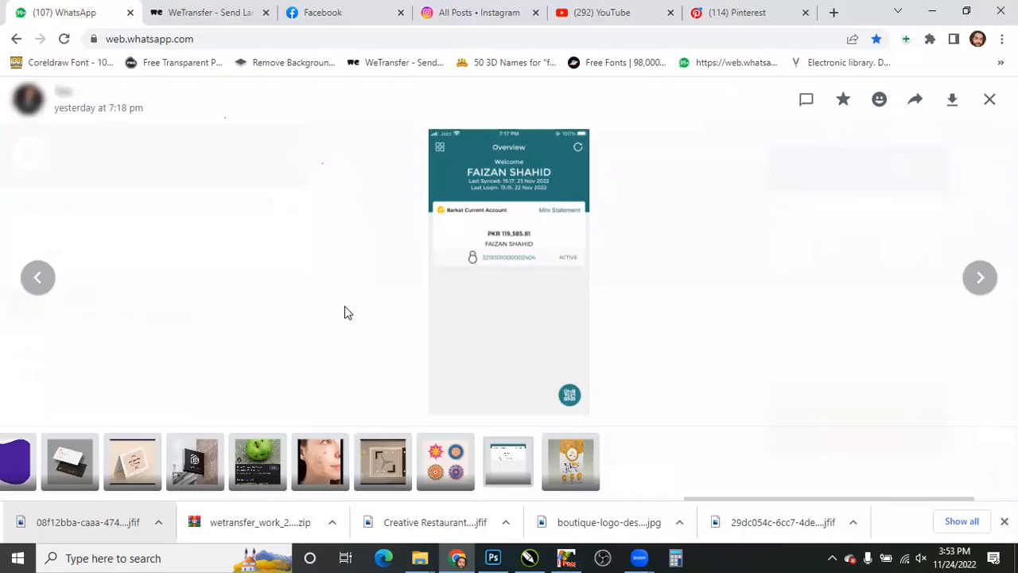
pyautogui.press('Escape')
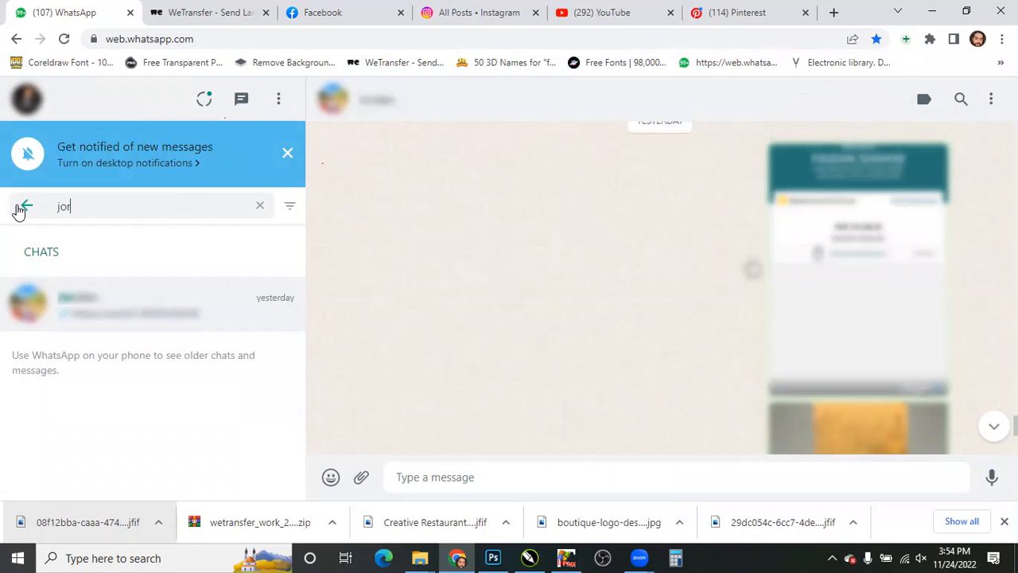
pyautogui.write('abi')
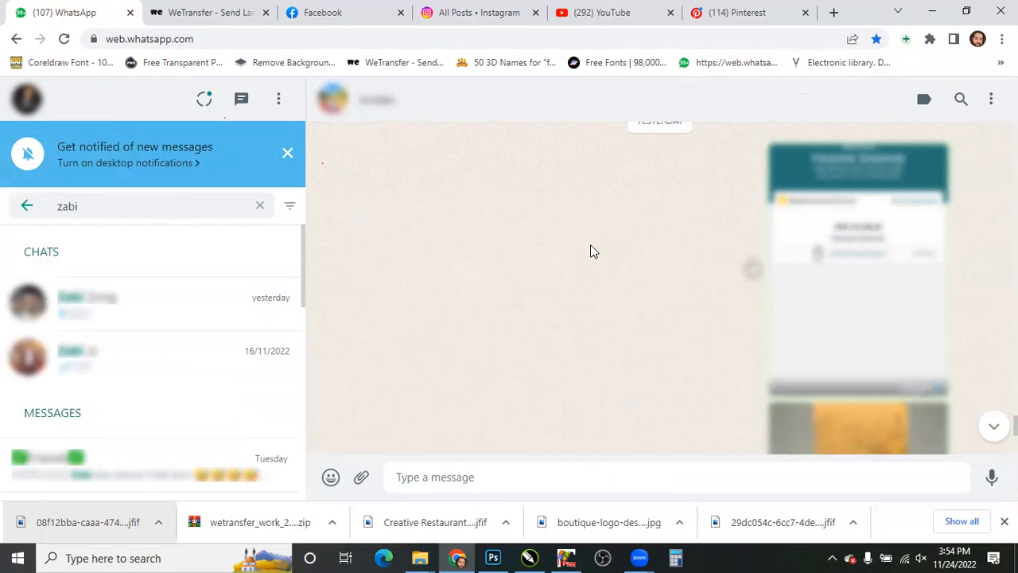
pyautogui.click(150, 316)
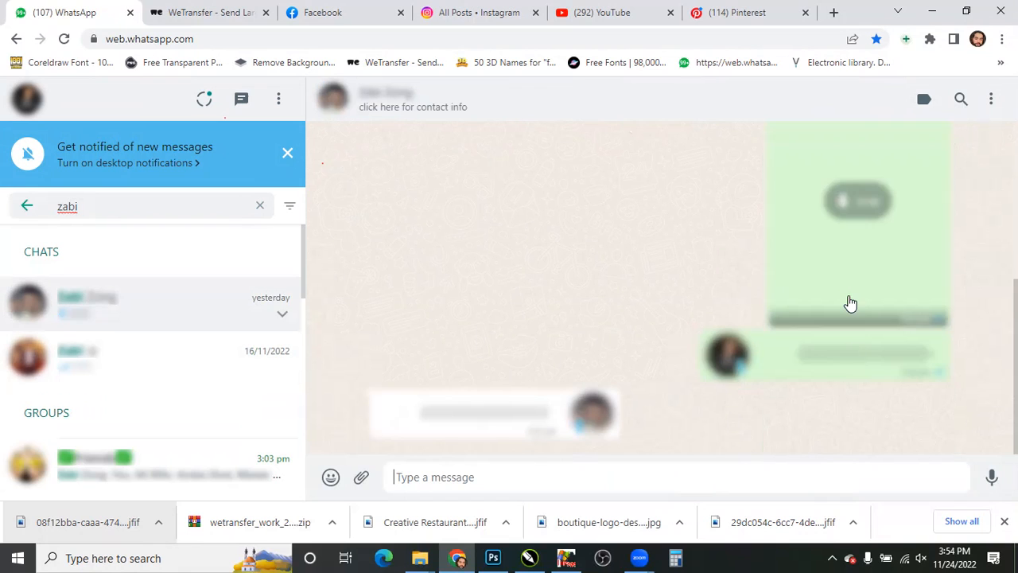
pyautogui.scroll(1, 843, 302)
pyautogui.scroll(-2, 835, 302)
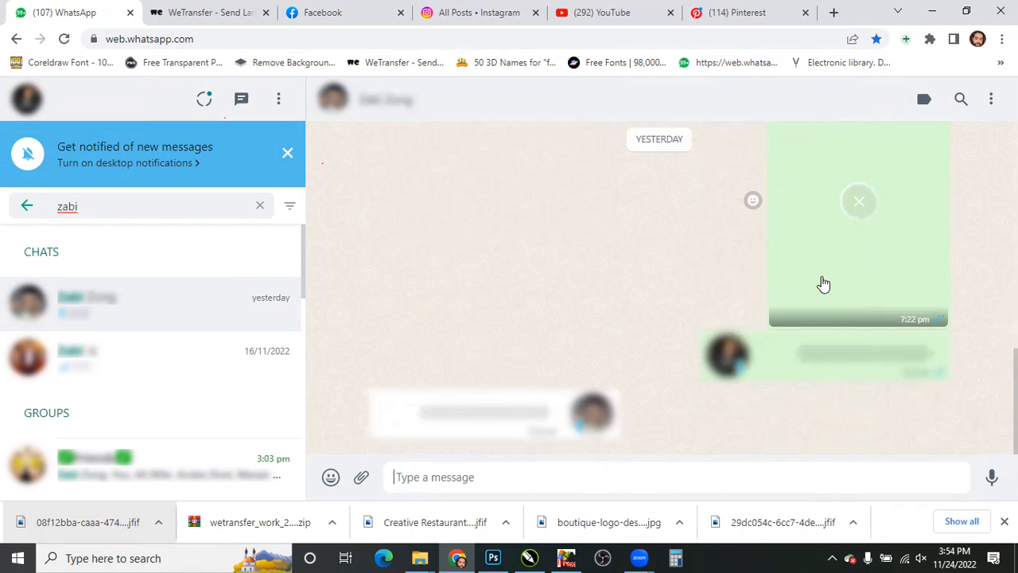
# - Examine the account statement and PKR 385.81 overview screenshots enlarged in the chat, close the viewer, and switch back to Photoshop
pyautogui.click(823, 270)
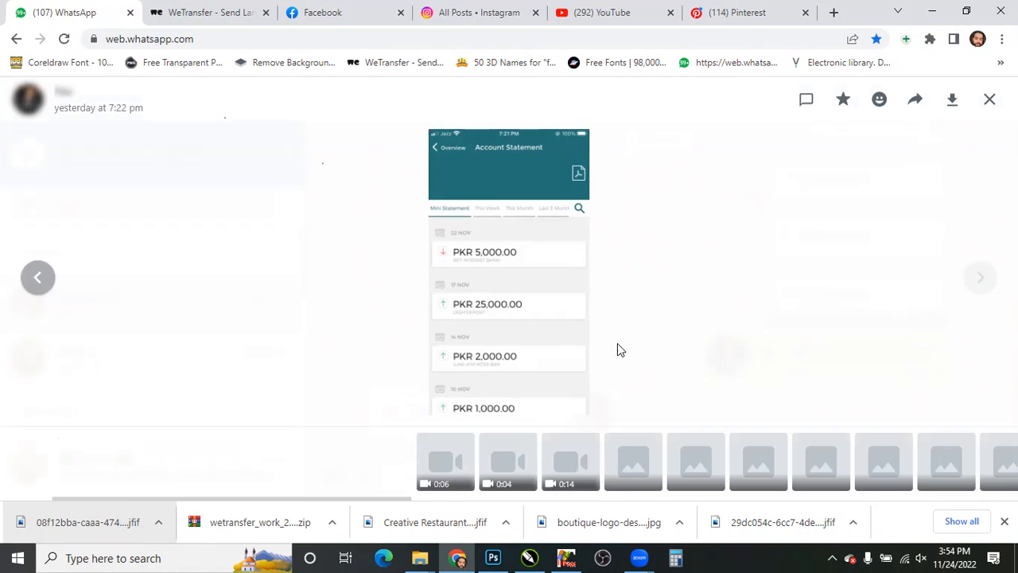
pyautogui.click(504, 236)
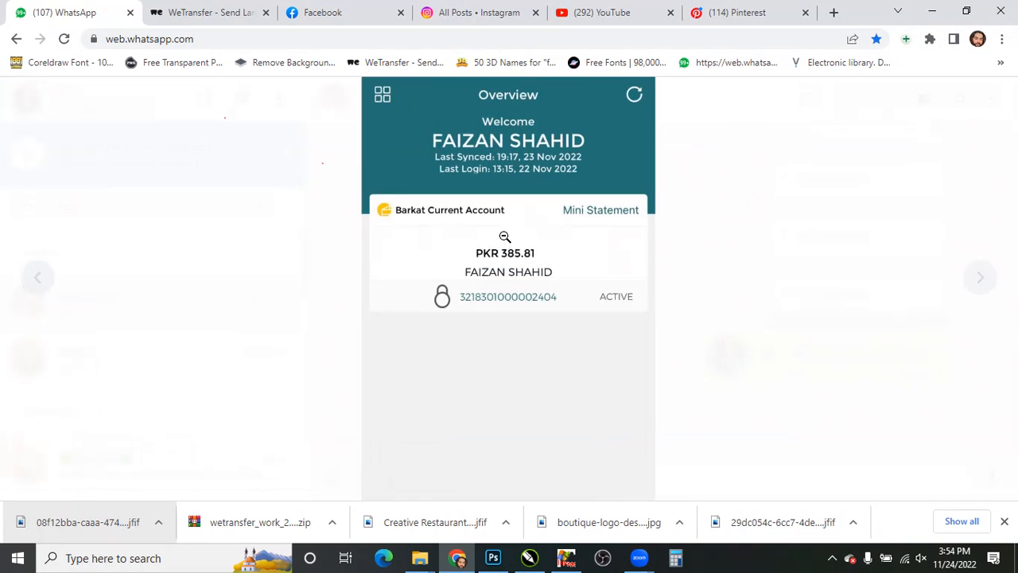
pyautogui.click(544, 248)
pyautogui.press('Right')
pyautogui.click(539, 231)
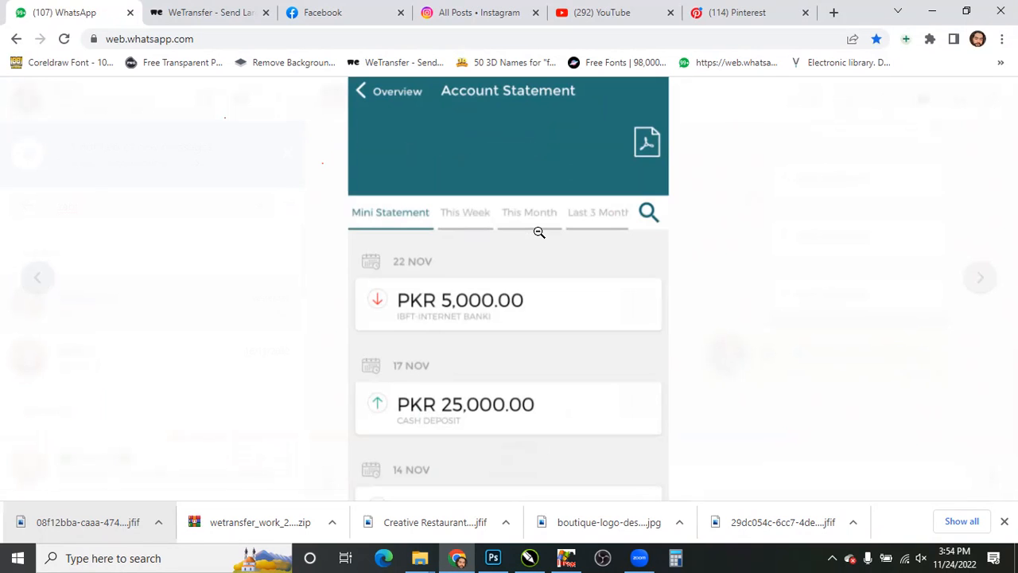
pyautogui.click(539, 233)
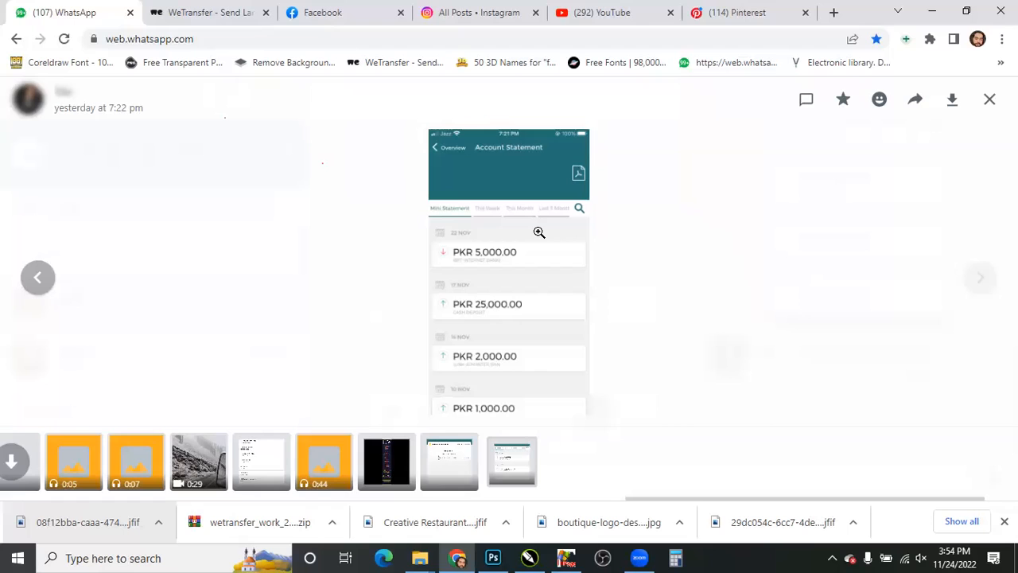
pyautogui.click(690, 288)
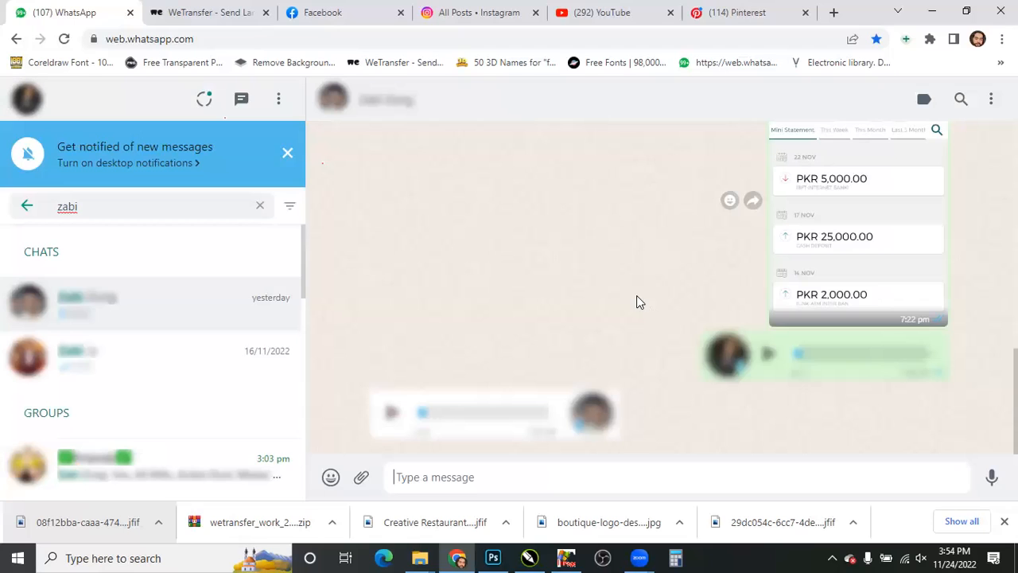
pyautogui.hotkey('alt', 'Tab')
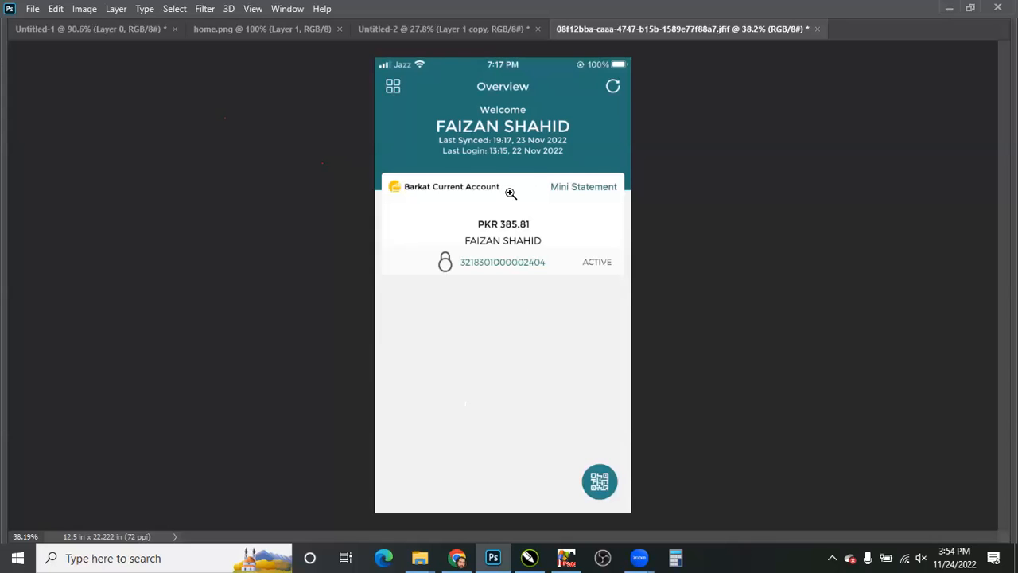
# - Inspect the edited PKR 385.81 balance up close with the panels shown, and fit the whole screenshot in view
pyautogui.scroll(1, 557, 252)
pyautogui.scroll(10, 557, 251)
pyautogui.press('Tab')
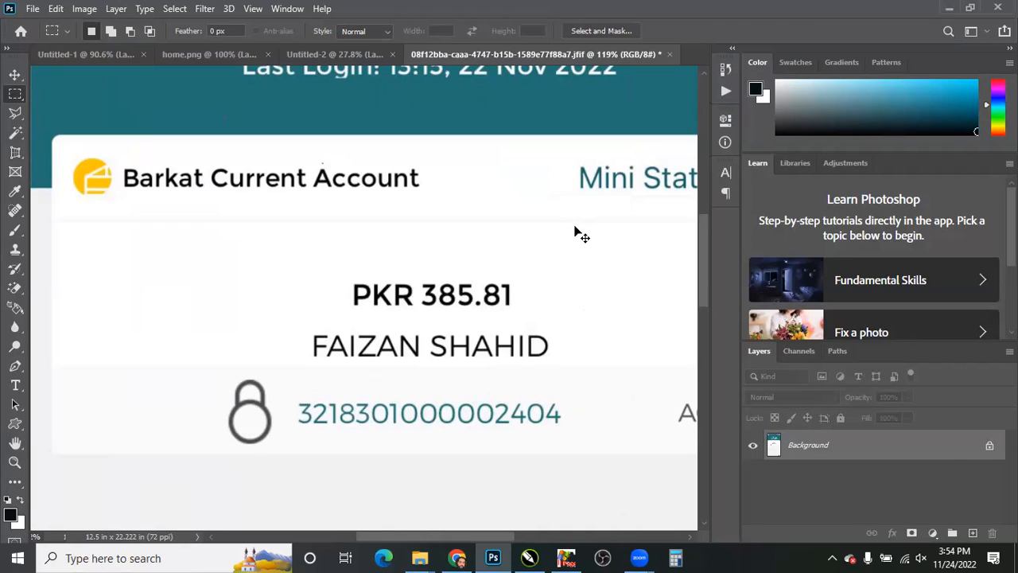
pyautogui.hotkey('ctrl', '0')
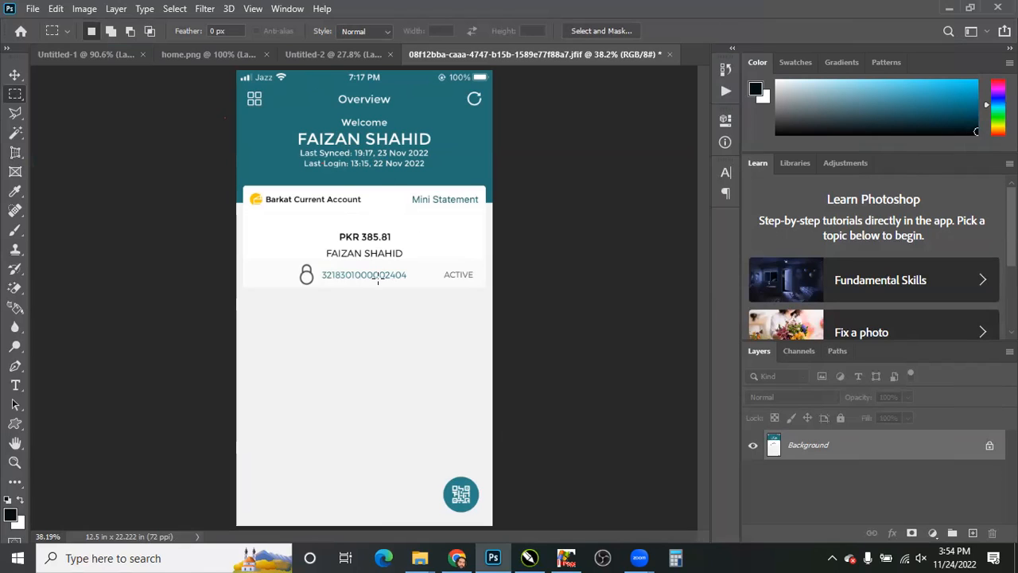
# - Switch to WhatsApp Web, look through the account screenshots sent in the open chat, and close the chat
pyautogui.hotkey('alt', 'Tab')
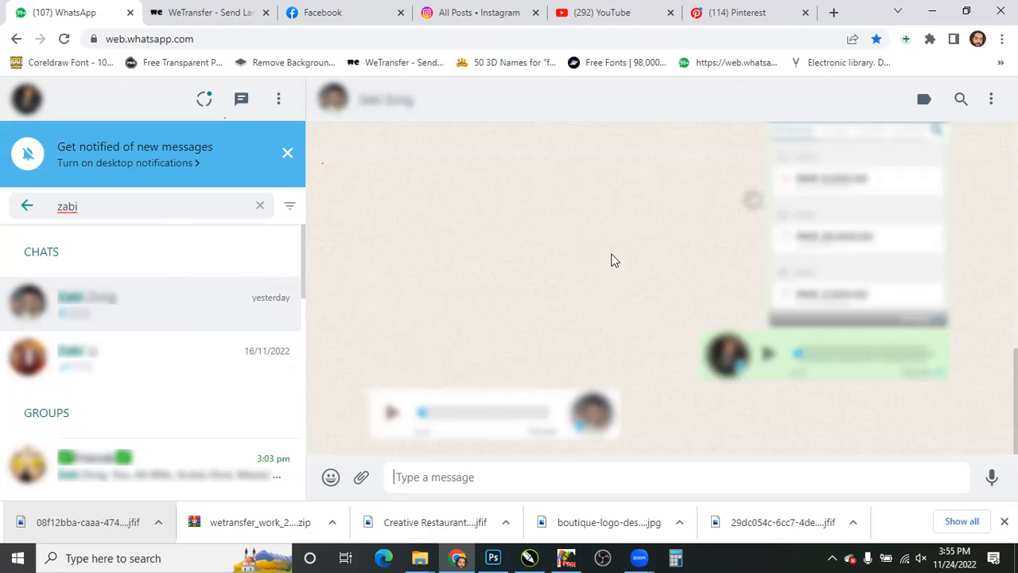
pyautogui.scroll(5, 879, 243)
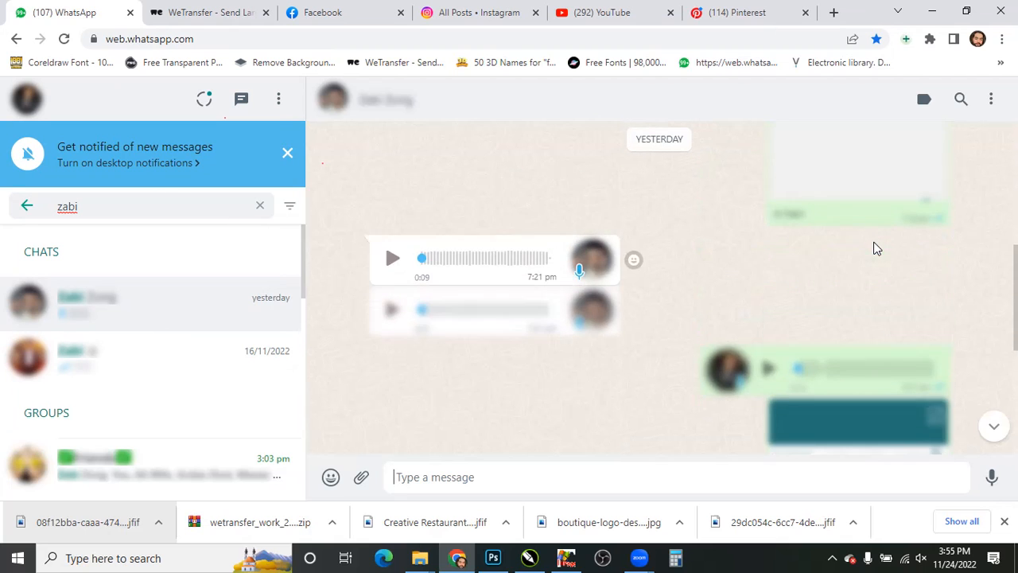
pyautogui.scroll(-2, 875, 253)
pyautogui.scroll(2, 718, 260)
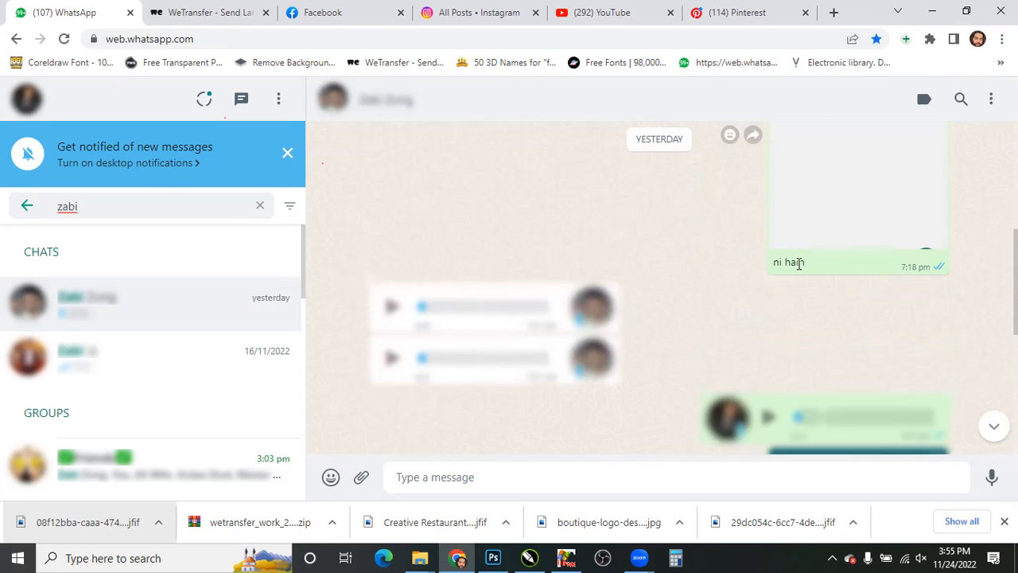
pyautogui.scroll(-2, 604, 246)
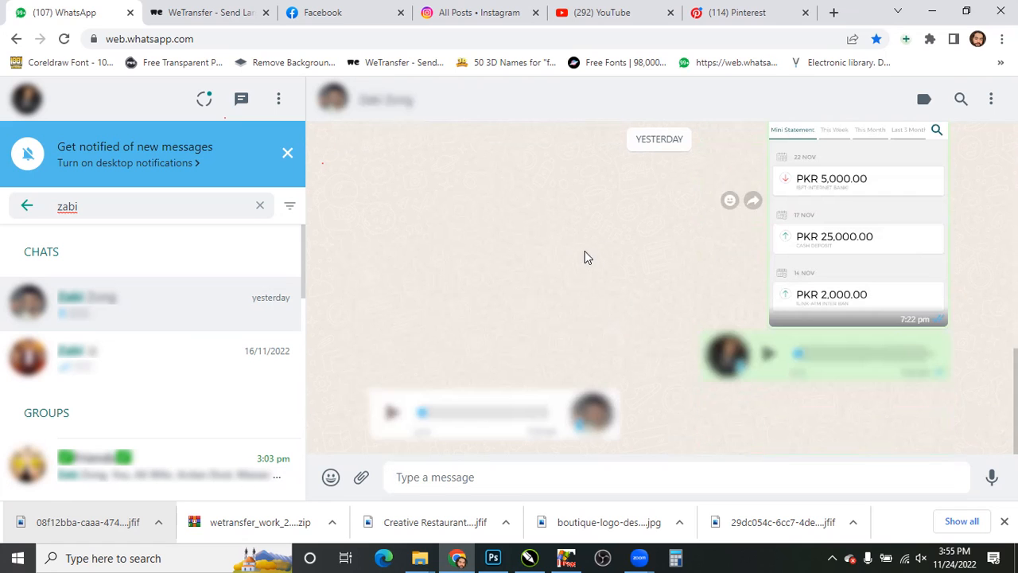
pyautogui.press('Escape')
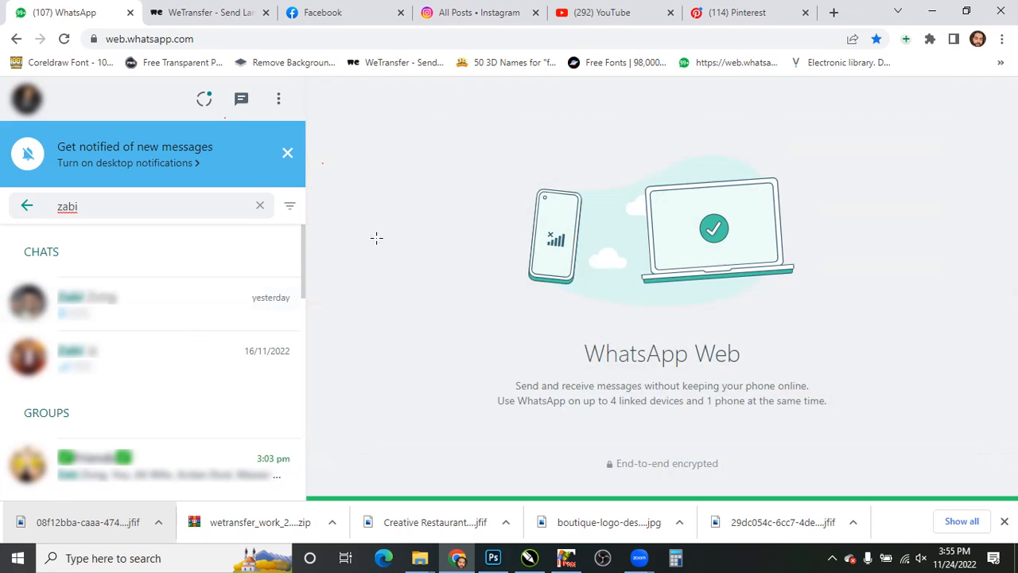
# - Return to Photoshop and close the account screenshot, Untitled-2 and home.png without saving, leaving only Untitled-1 open
pyautogui.hotkey('alt', 'Tab')
pyautogui.hotkey('ctrl', 'w')
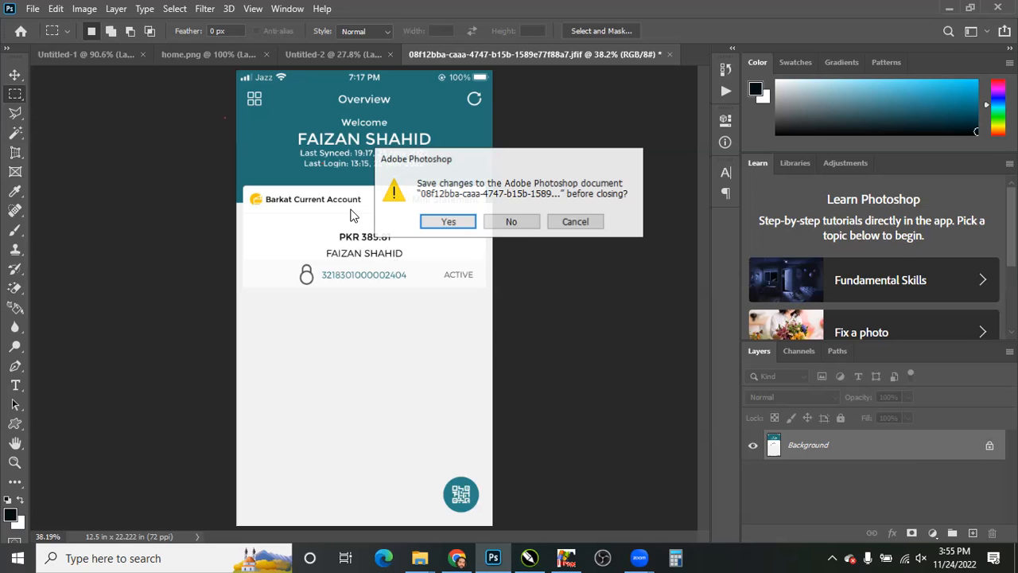
pyautogui.press('n')
pyautogui.press('Tab')
pyautogui.hotkey('ctrl', 'w')
pyautogui.press('n')
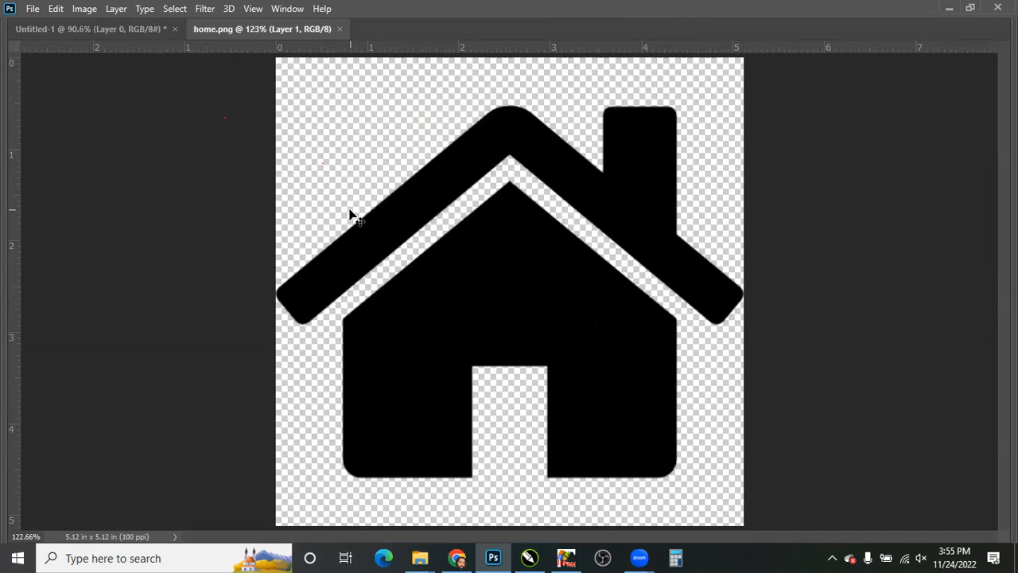
pyautogui.hotkey('ctrl', 'w')
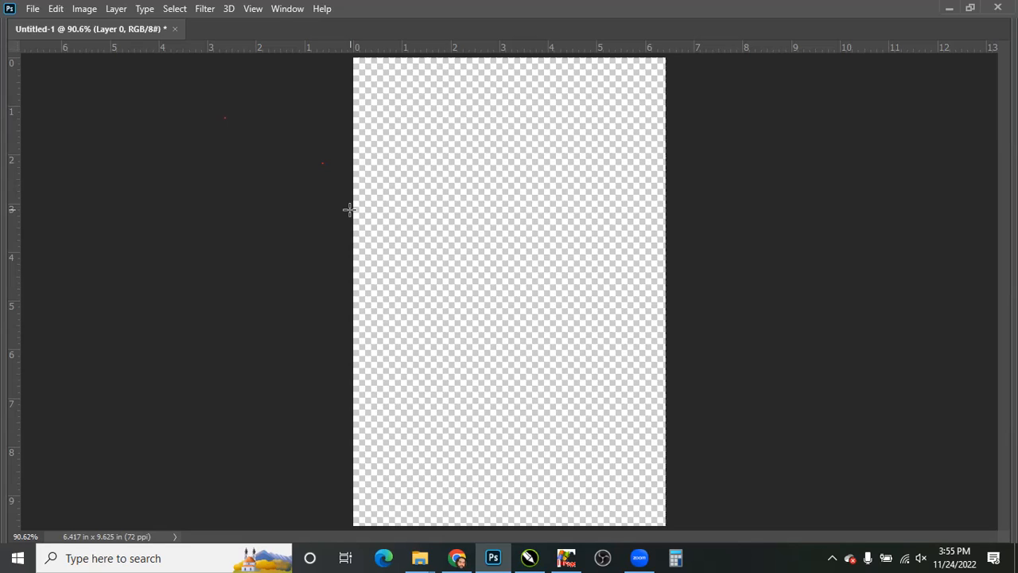
# - Make Layer 0 visible again in Untitled-1 and hide the panels around the document
pyautogui.press('Tab')
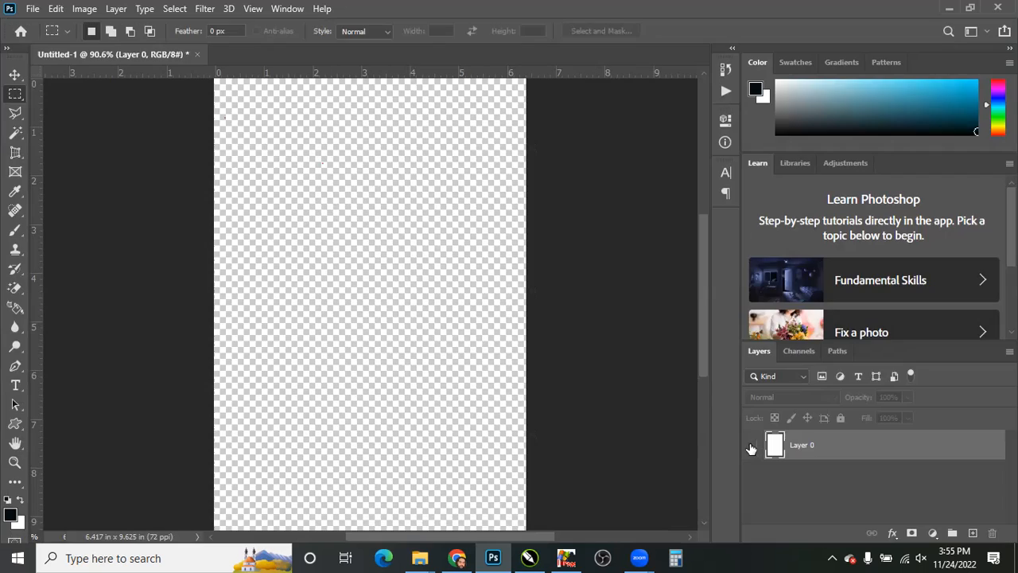
pyautogui.press('Tab')
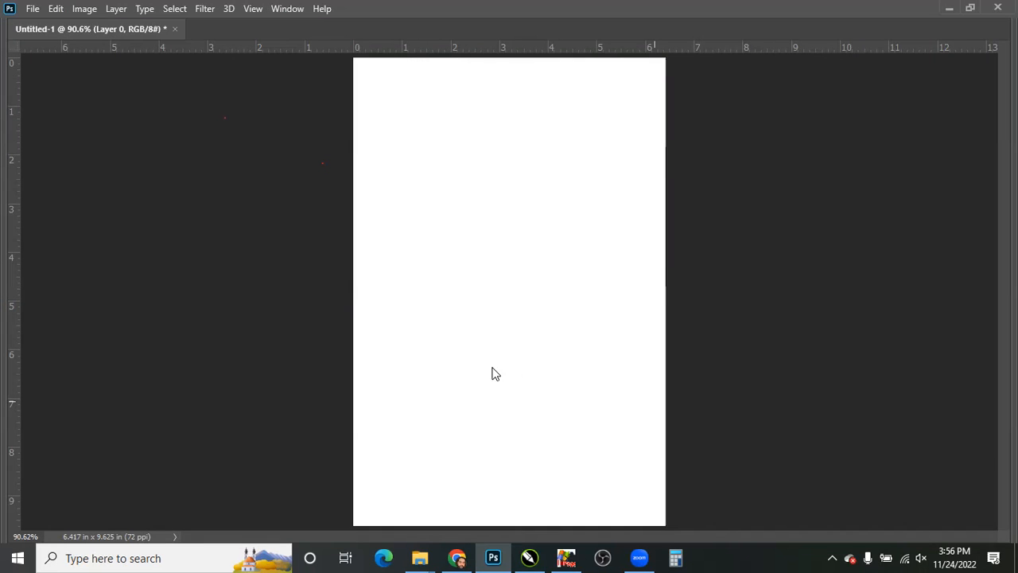
pyautogui.hotkey('alt', 'Tab')
pyautogui.hotkey('alt', 'Tab')
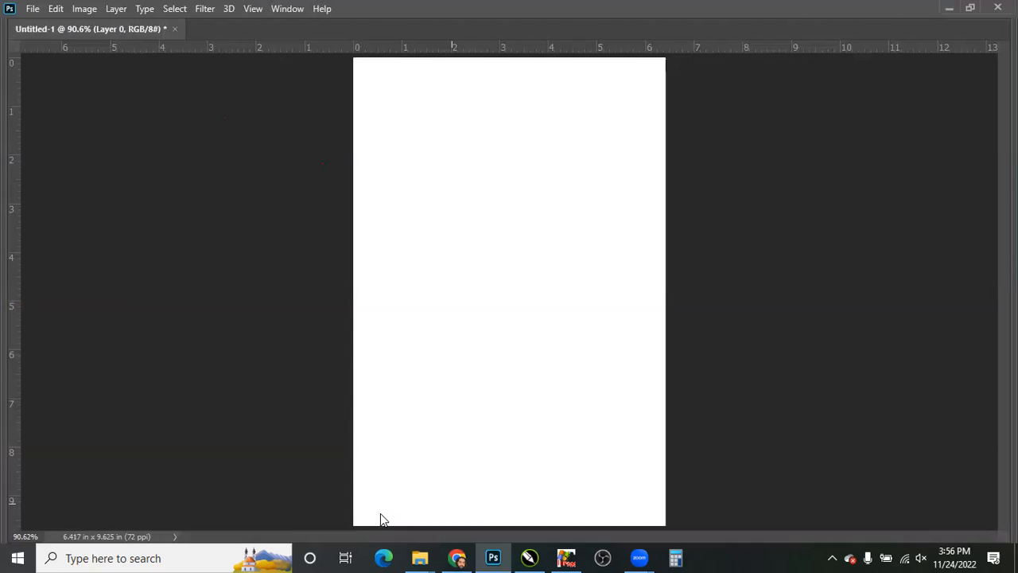
# - Preview the "Welcome To family" poster from New Volume (E:), look back through the previously visited folders, and return to Photoshop
pyautogui.press('super+2')
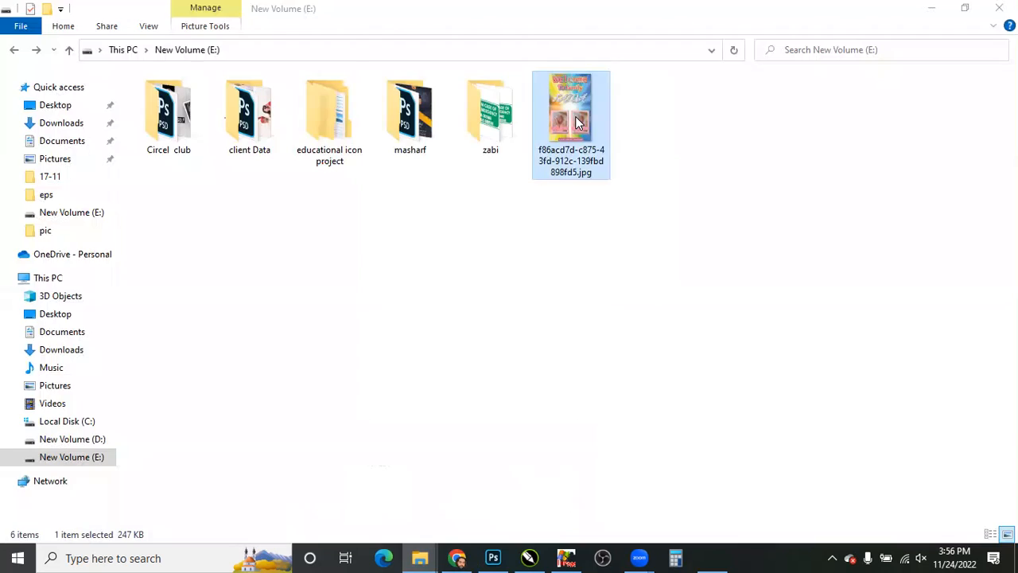
pyautogui.doubleClick(575, 116)
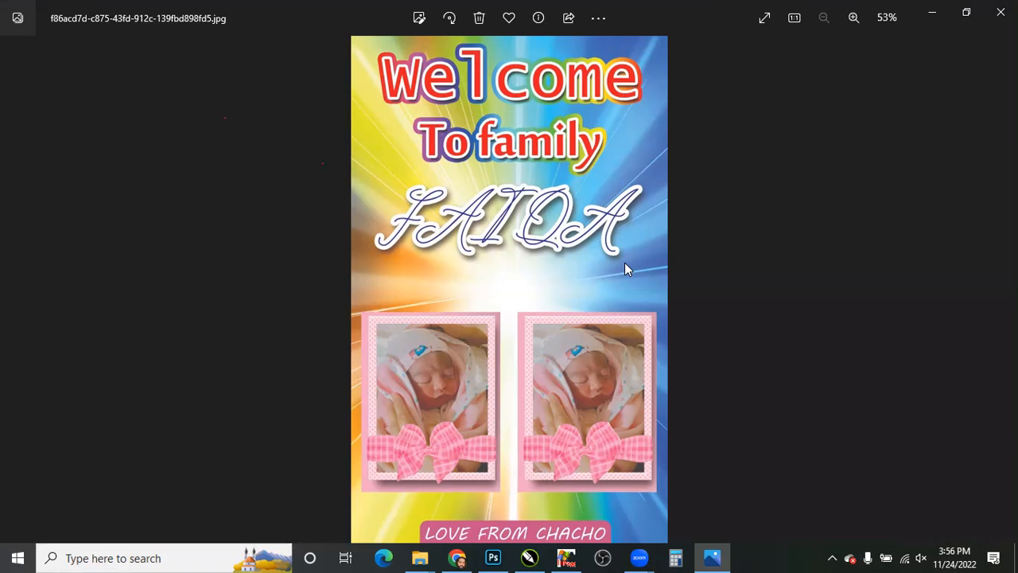
pyautogui.click(1001, 12)
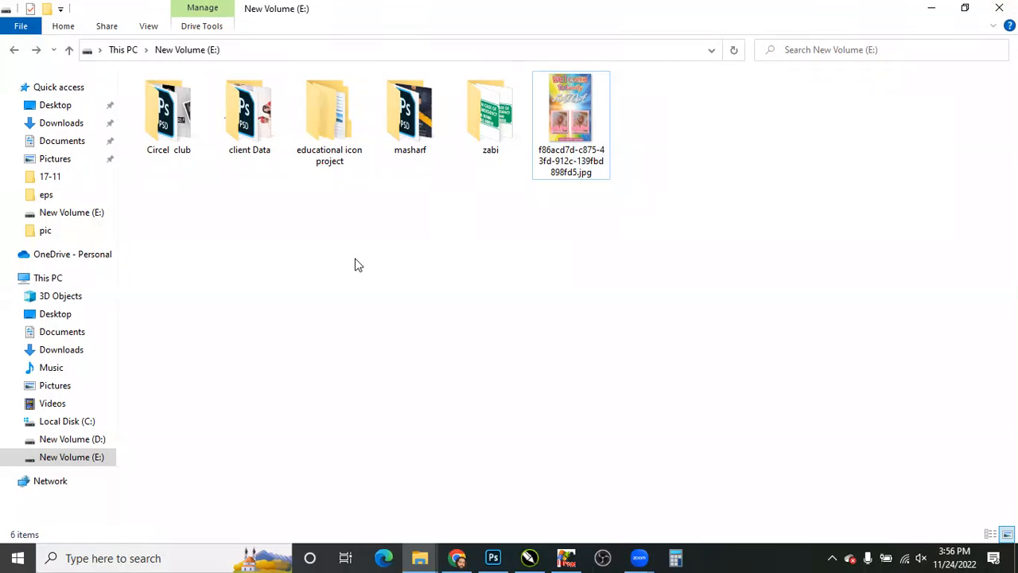
pyautogui.hotkey('alt', 'Left')
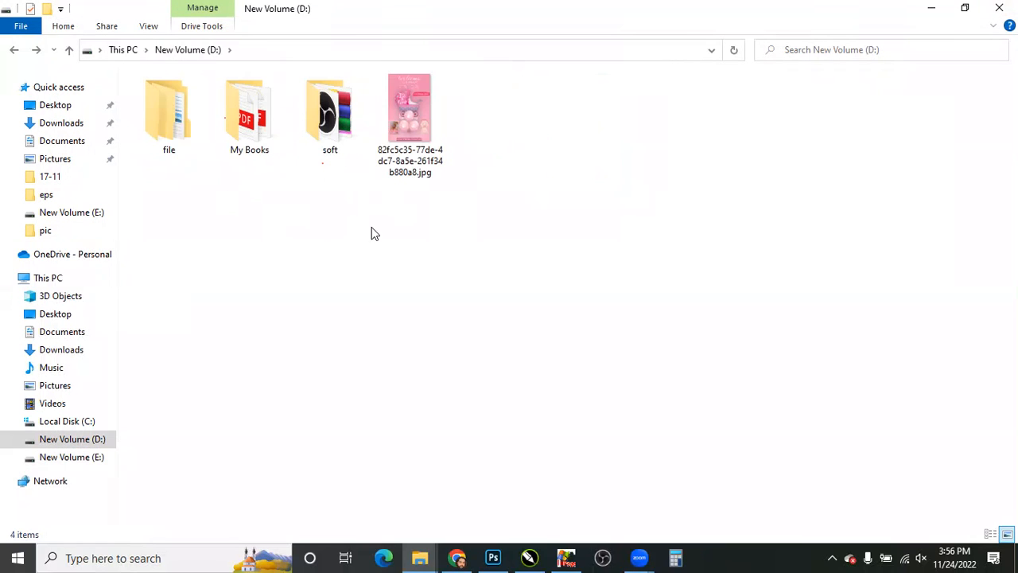
pyautogui.hotkey('alt', 'Left')
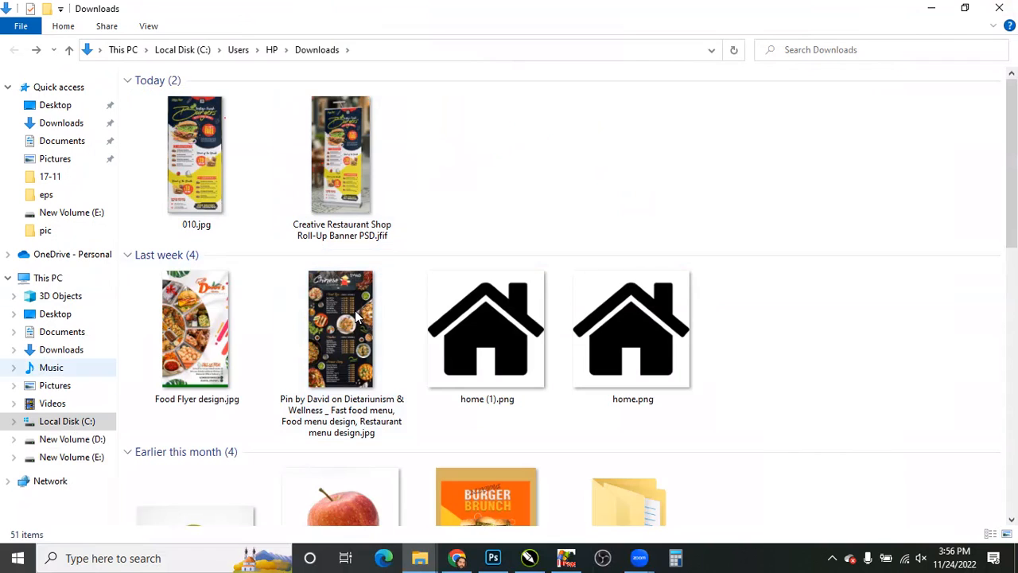
pyautogui.hotkey('alt', 'Right')
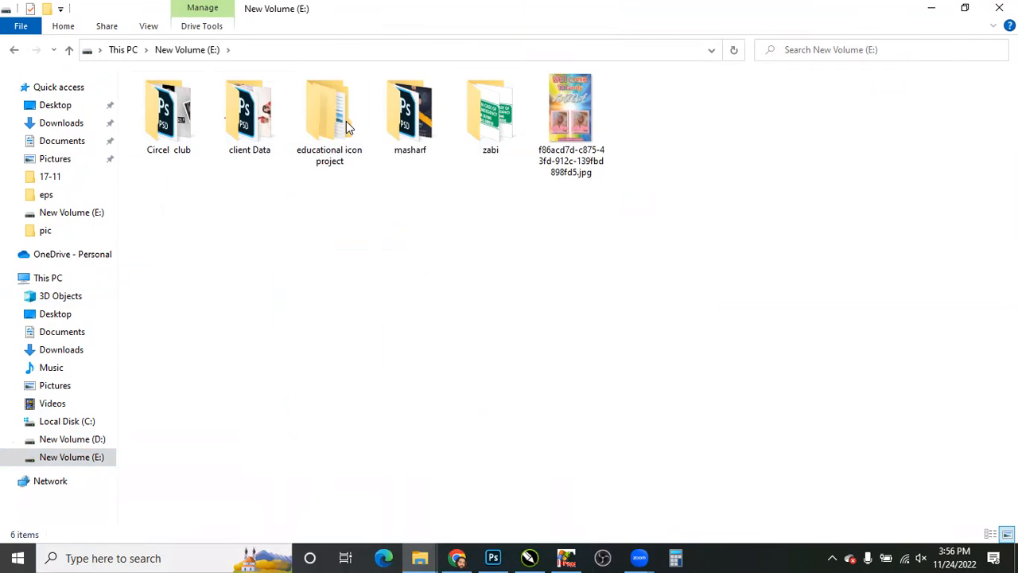
pyautogui.hotkey('alt', 'Tab')
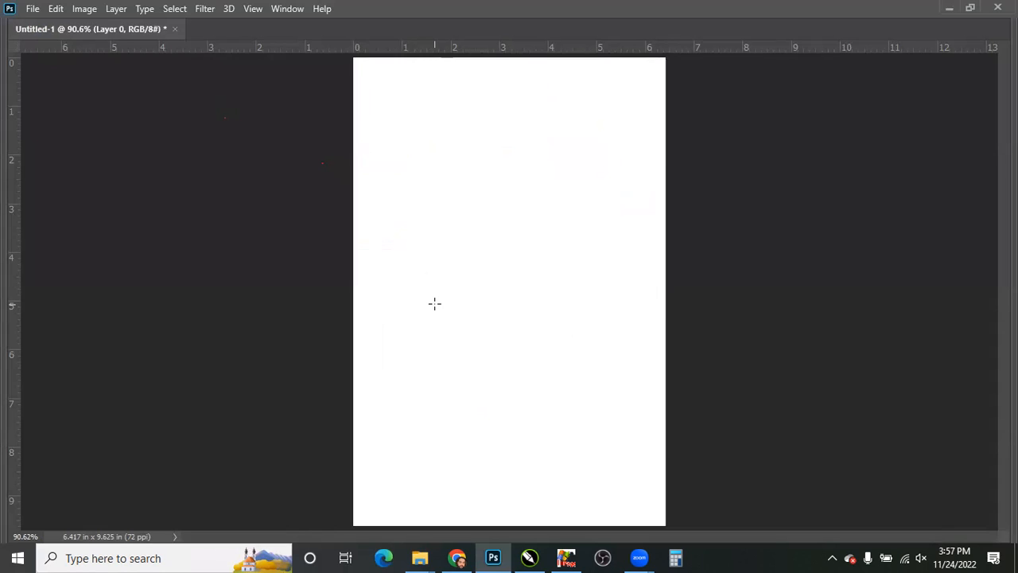
# - Demonstrate hiding and showing the panels around Untitled-1, activate the Move tool, and try its Auto-Select option
pyautogui.press('Tab')
pyautogui.press('Tab')
pyautogui.press('Tab')
pyautogui.press('Tab')
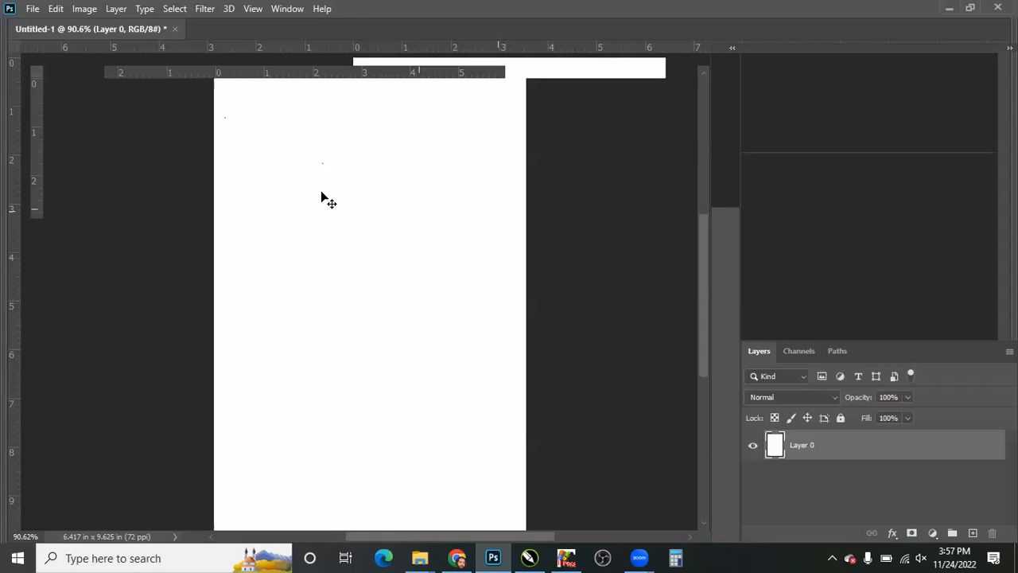
pyautogui.press('v')
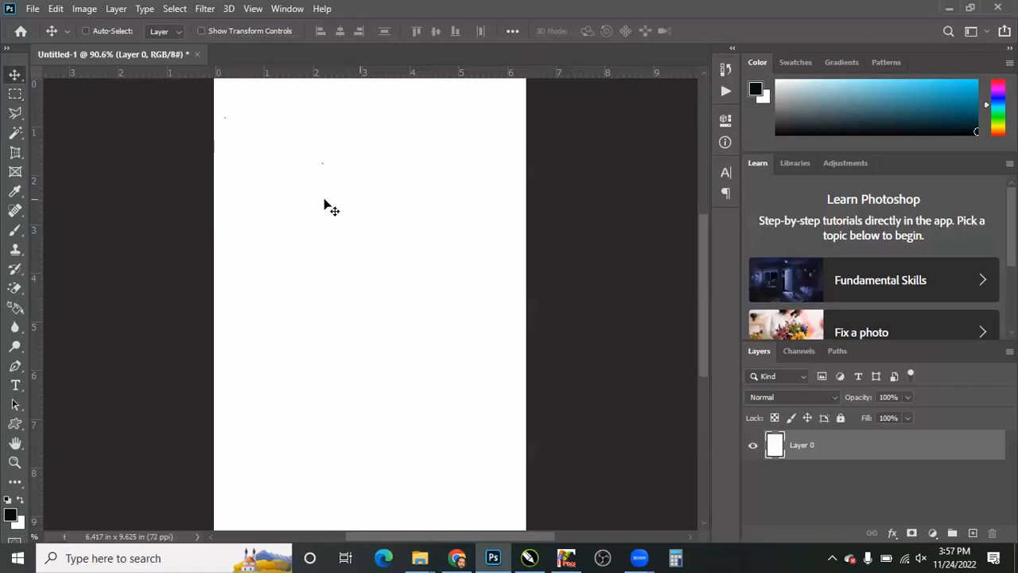
pyautogui.press('Tab')
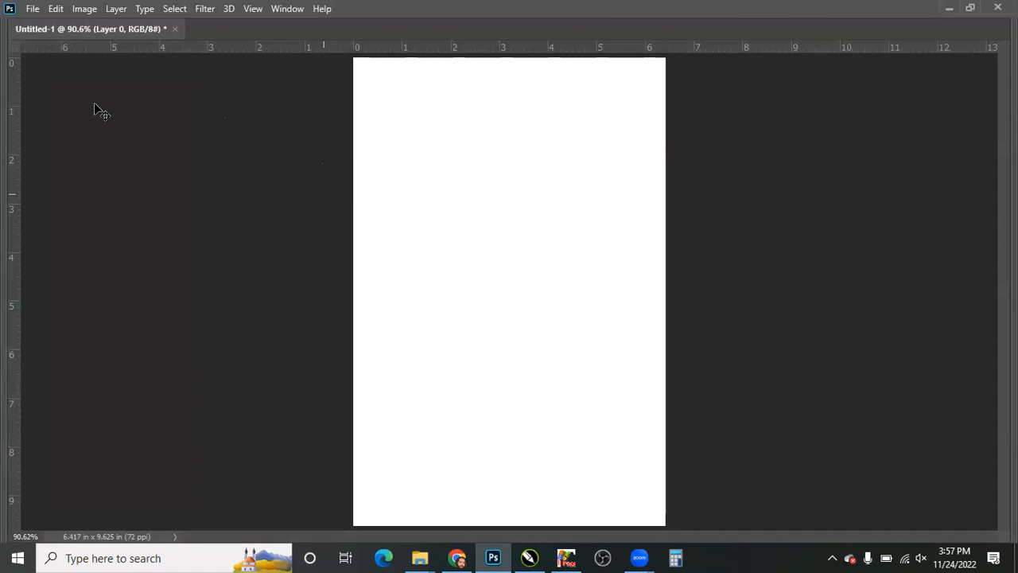
pyautogui.press('Tab')
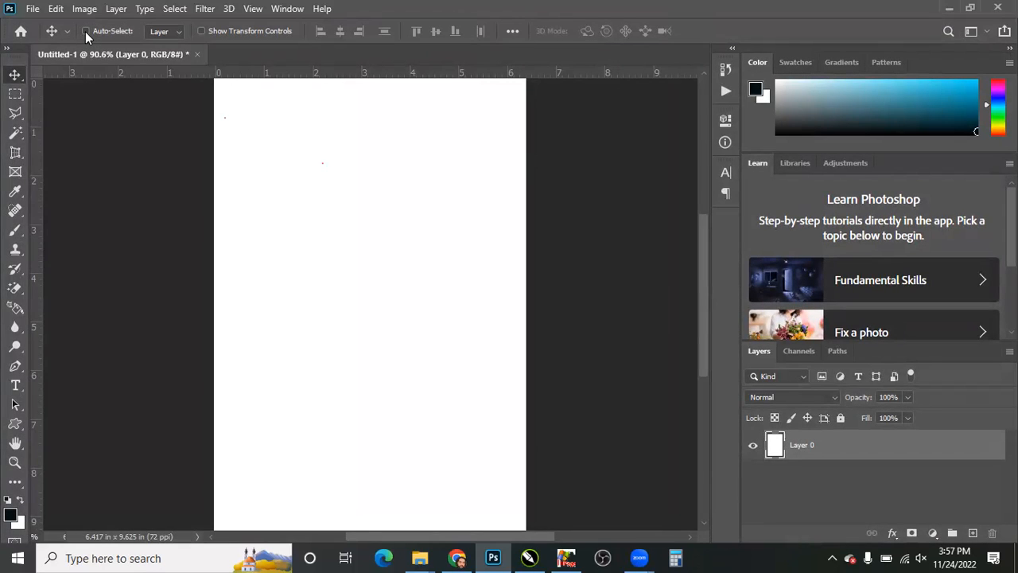
pyautogui.click(85, 31)
# - Copy a rectangular area of about 3.7 by 3.3 inches from Layer 0 to a new layer with a green Color Overlay
pyautogui.press('m')
pyautogui.moveTo(291, 164); pyautogui.dragTo(472, 323)
pyautogui.hotkey('ctrl', 'j')
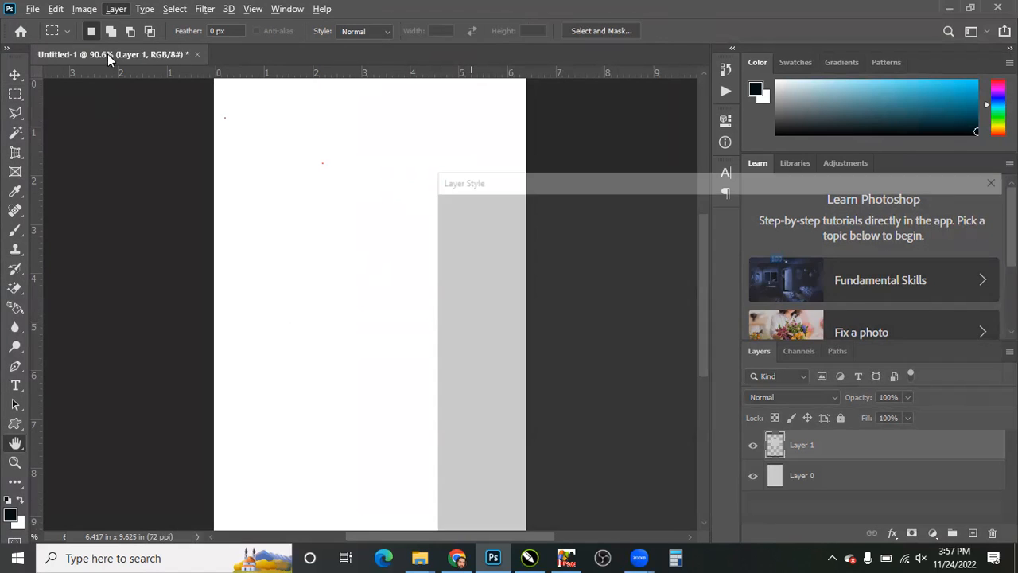
pyautogui.press('Return')
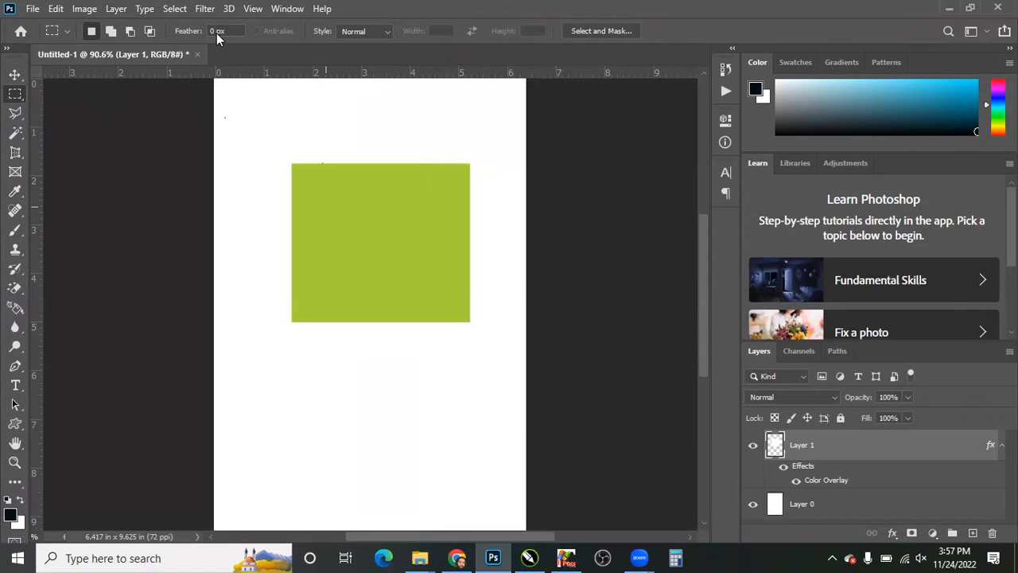
# - With Show Transform Controls enabled, move the green rectangle up and left and scale it to about 3.1 by 2.7 inches
pyautogui.press('v')
pyautogui.click(394, 236)
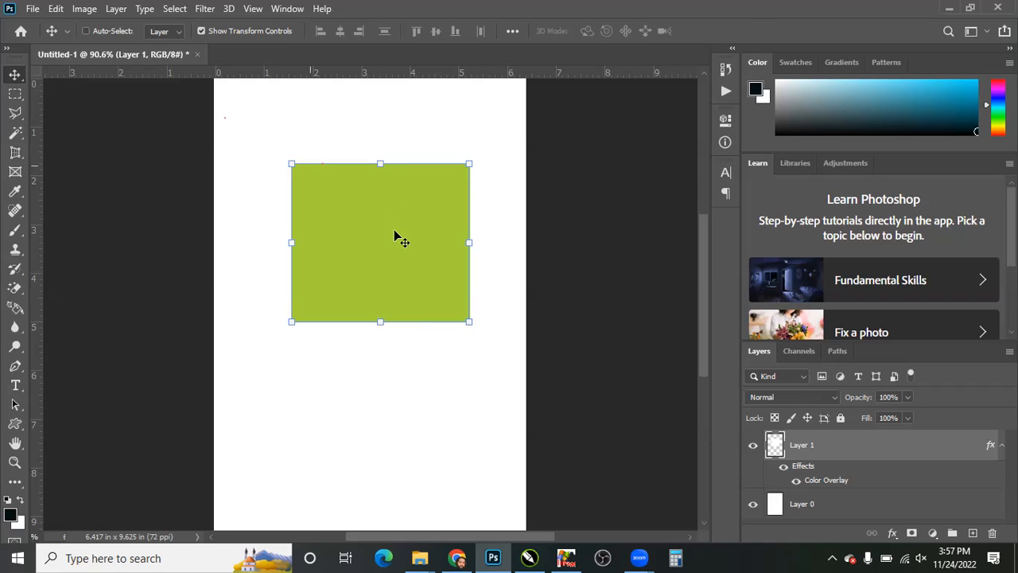
pyautogui.moveTo(353, 207); pyautogui.dragTo(334, 220)
pyautogui.hotkey('ctrl', 'z')
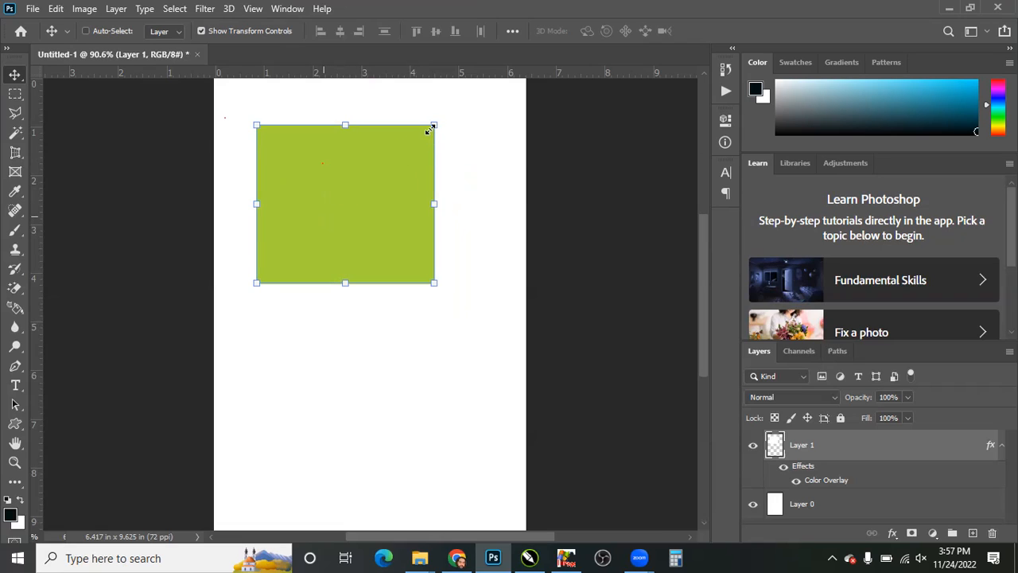
pyautogui.moveTo(435, 125); pyautogui.dragTo(406, 150)
pyautogui.press('Return')
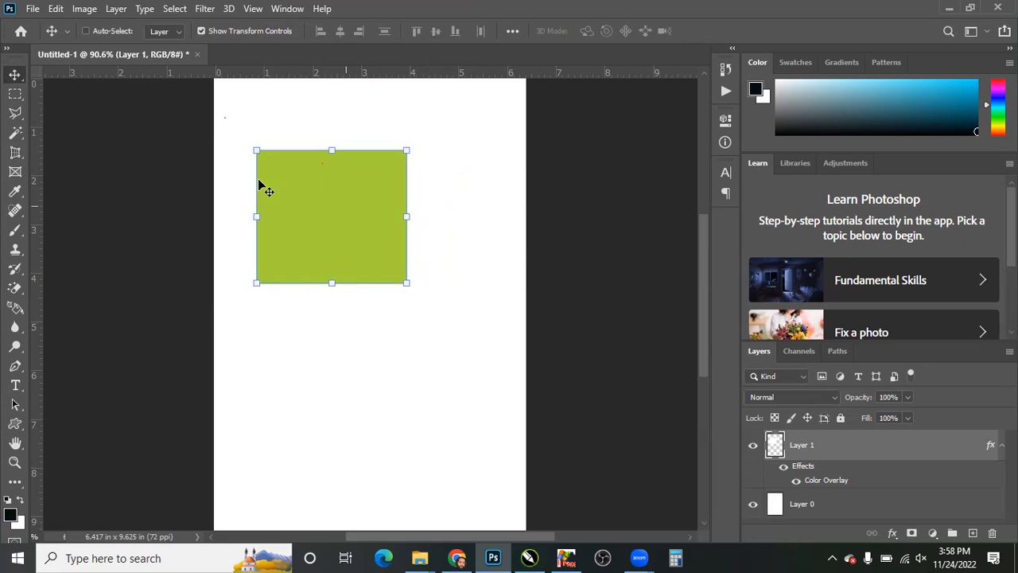
pyautogui.moveTo(331, 184); pyautogui.dragTo(329, 186)
# - Start and commit Free Transform on the green rectangle, turn Show Transform Controls off, and fit the page in view
pyautogui.hotkey('ctrl', 't')
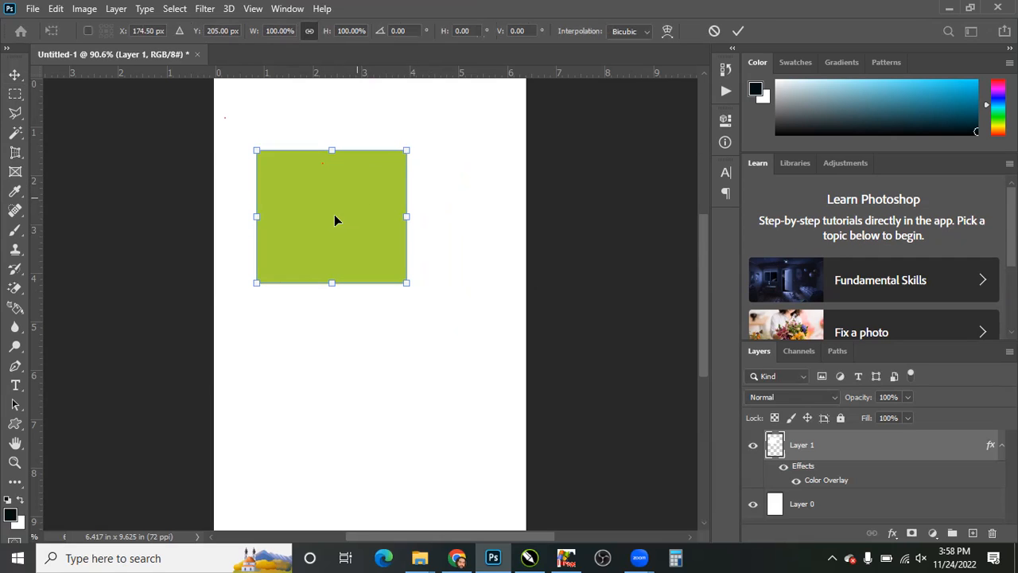
pyautogui.press('Return')
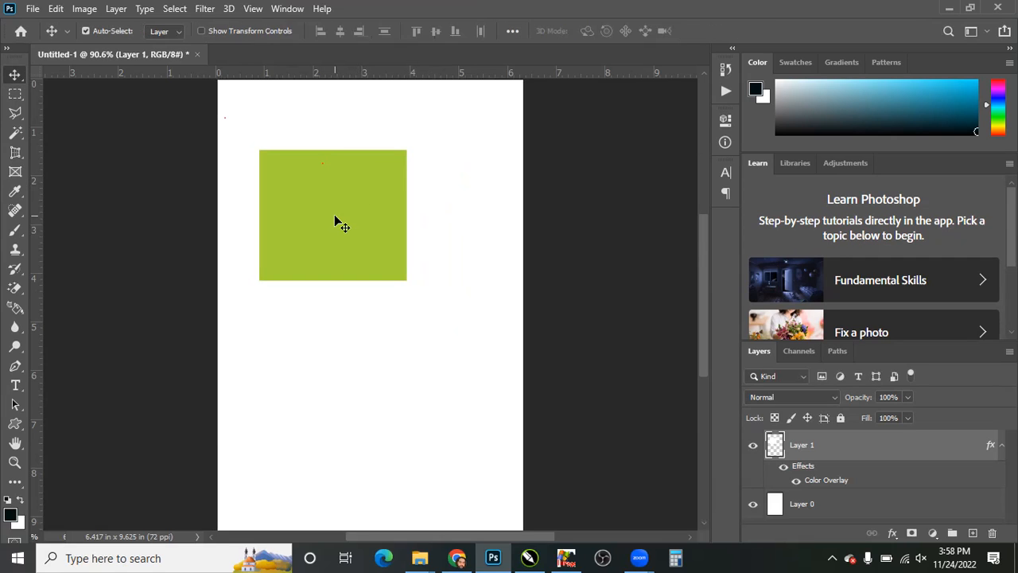
pyautogui.hotkey('ctrl', '0')
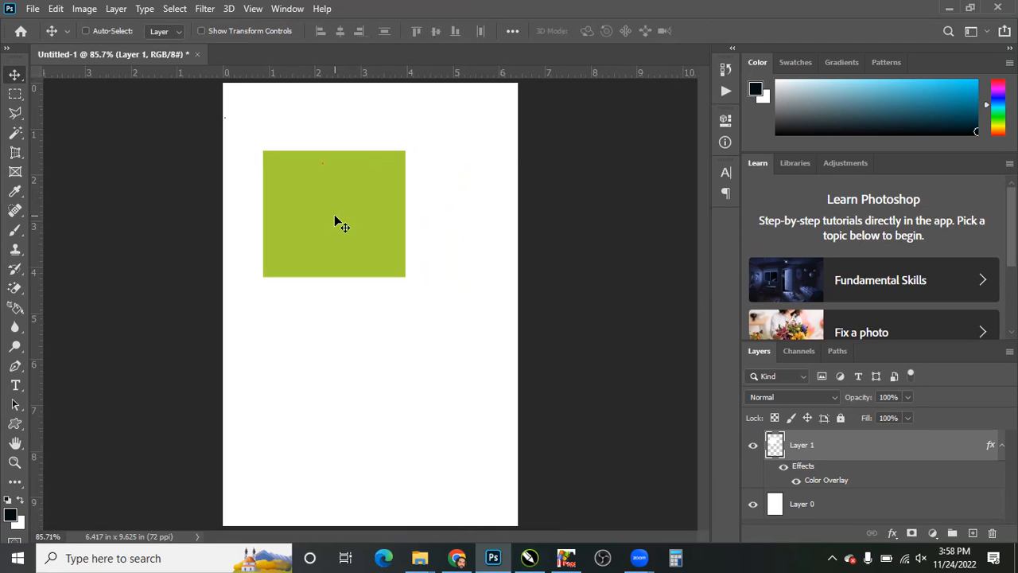
# - Switch between Photoshop and File Explorer, ending on the New Volume (E:) window
pyautogui.hotkey('alt', 'Tab')
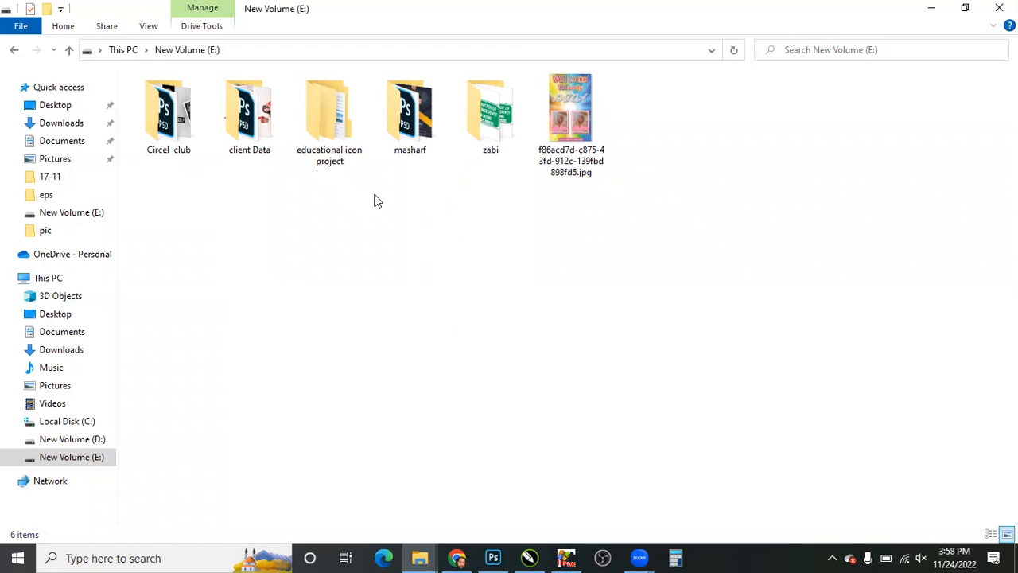
pyautogui.hotkey('alt', 'Tab')
pyautogui.rightClick(341, 192)
pyautogui.click(348, 198)
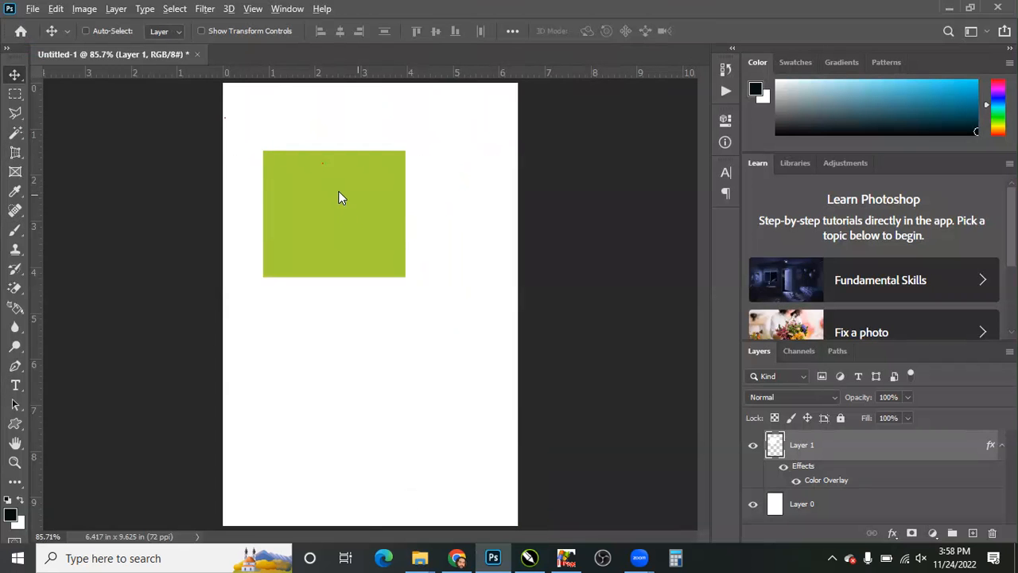
pyautogui.hotkey('alt', 'Tab')
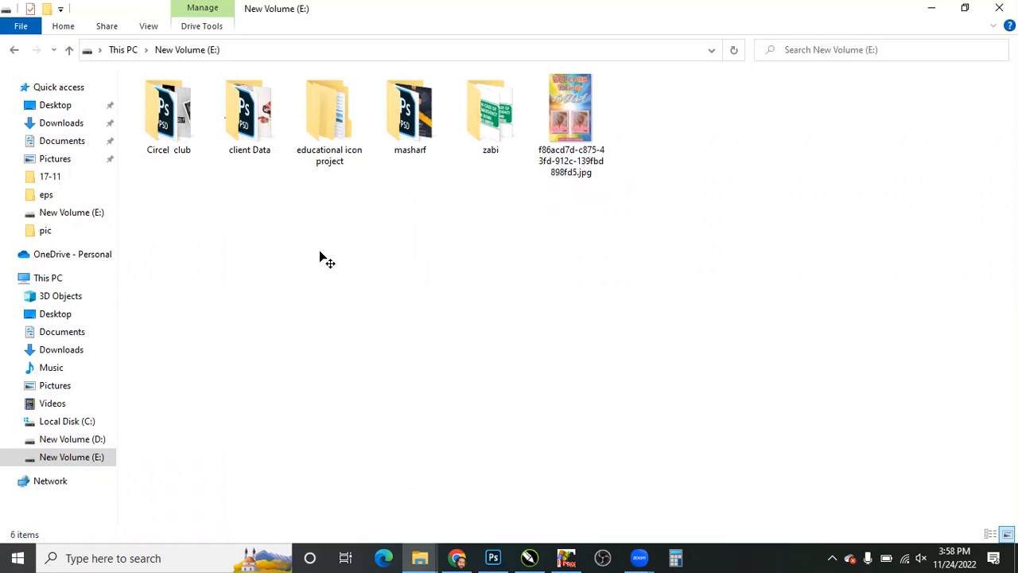
# - Switch to Photoshop and close the Untitled-1 document without saving it
pyautogui.hotkey('alt', 'Tab')
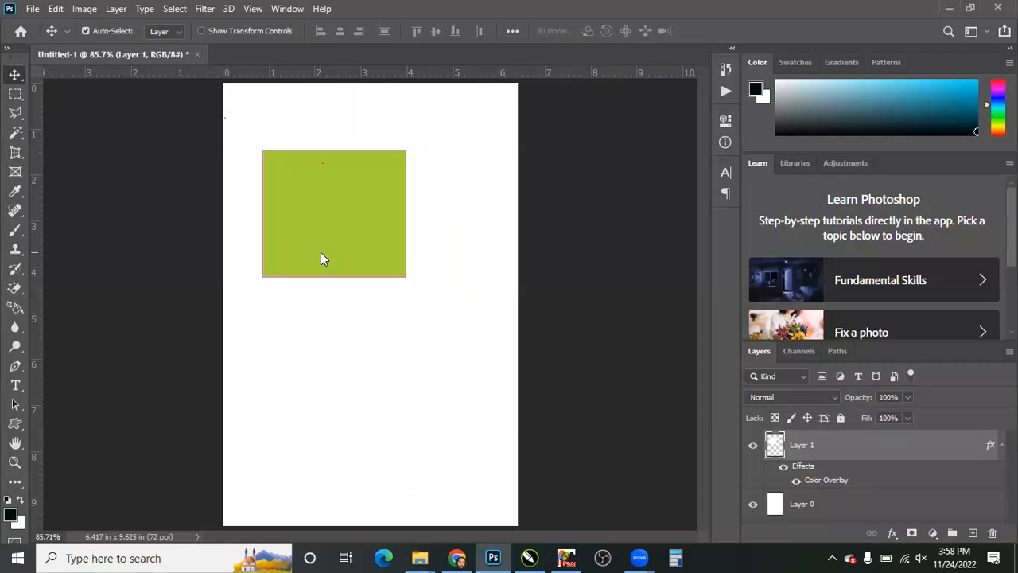
pyautogui.hotkey('ctrl', 'w')
pyautogui.press('n')
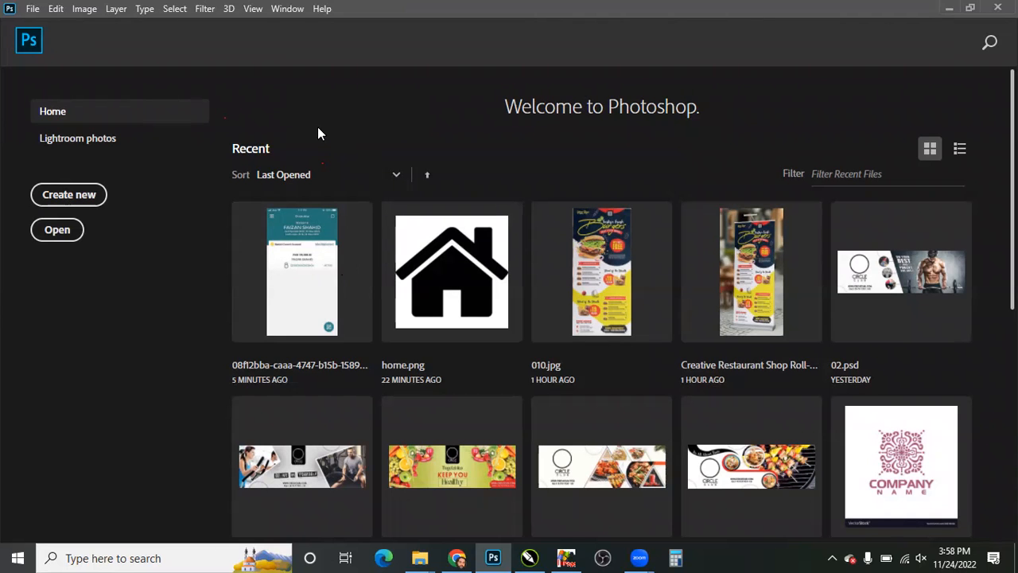
# - Switch to File Explorer and open 01.jpg from the work folder inside educational icon project
pyautogui.hotkey('alt', 'Tab')
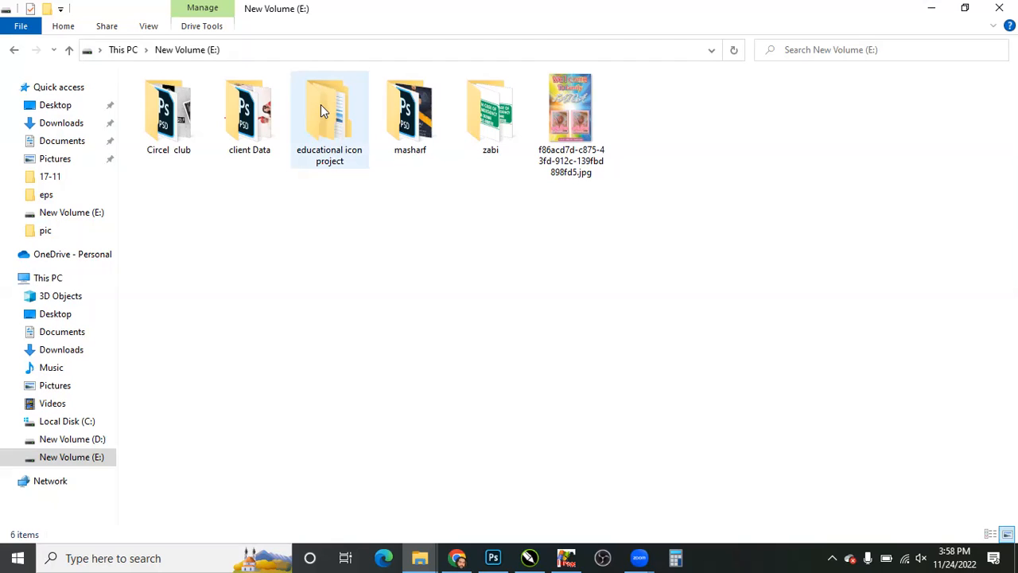
pyautogui.press('Return')
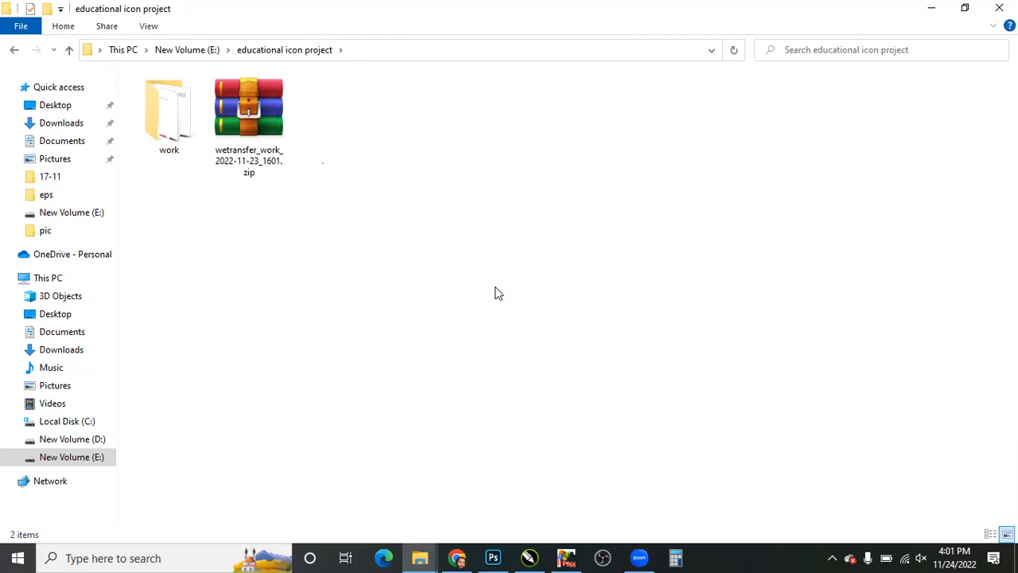
pyautogui.doubleClick(172, 114)
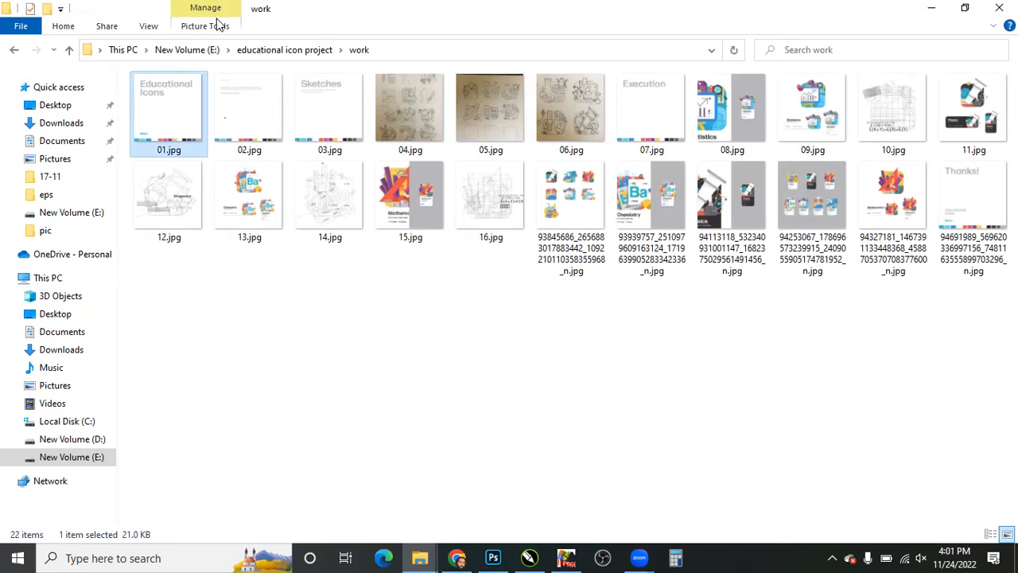
pyautogui.press('Return')
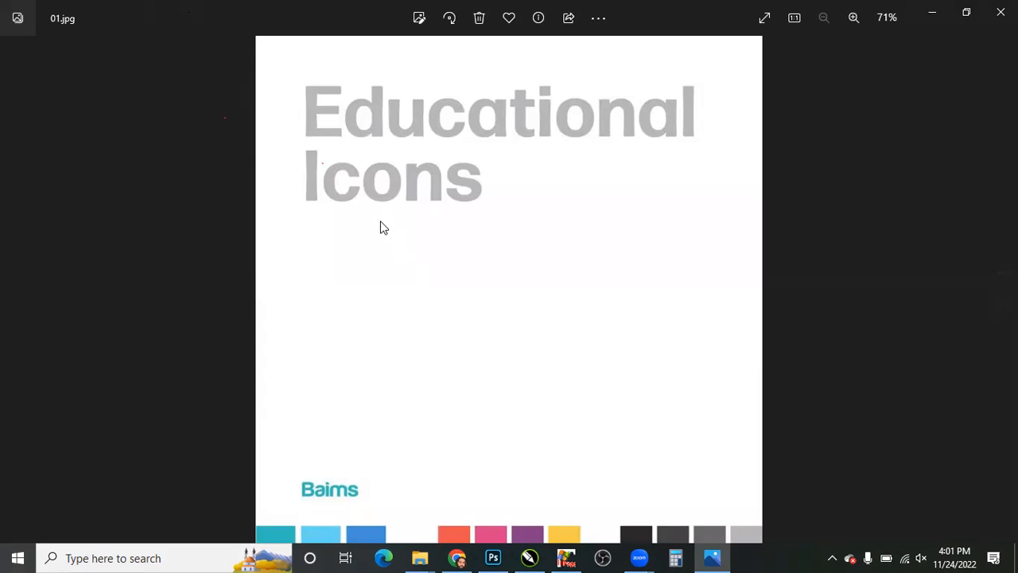
# - Advance through the project images to 04.jpg and examine its pencil sketches of the statistics and art icons up close
pyautogui.press('Right')
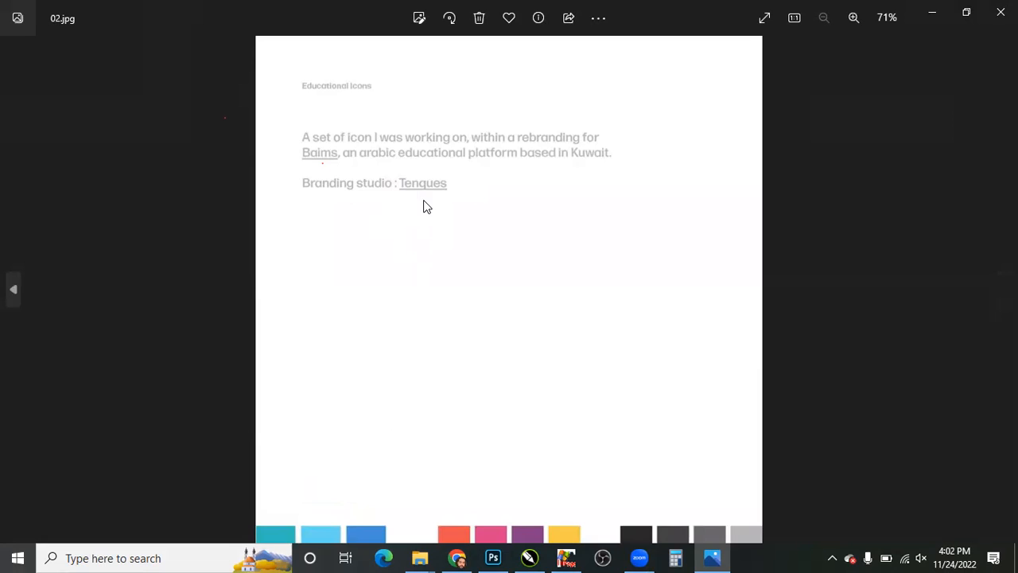
pyautogui.press('Right')
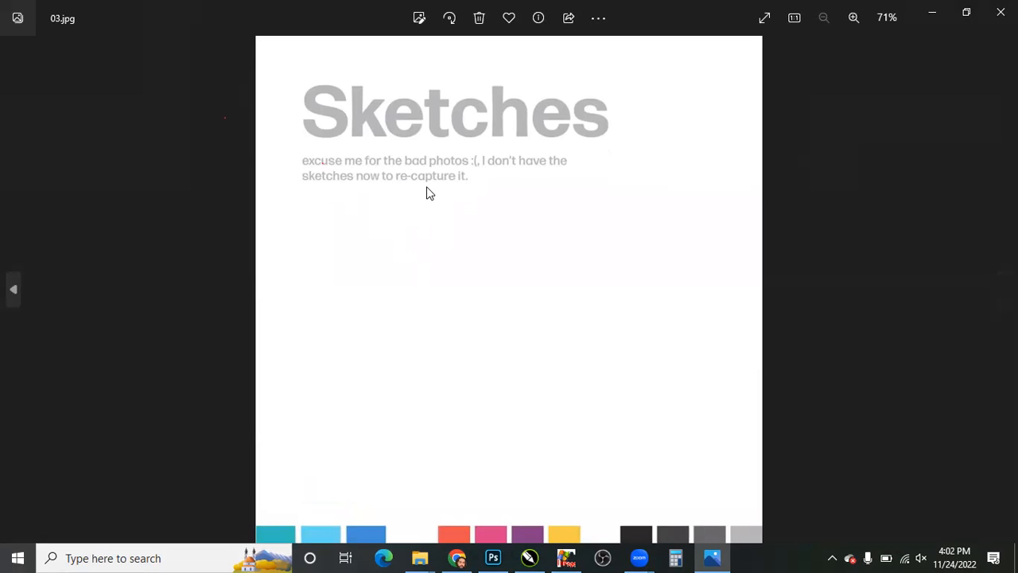
pyautogui.press('Right')
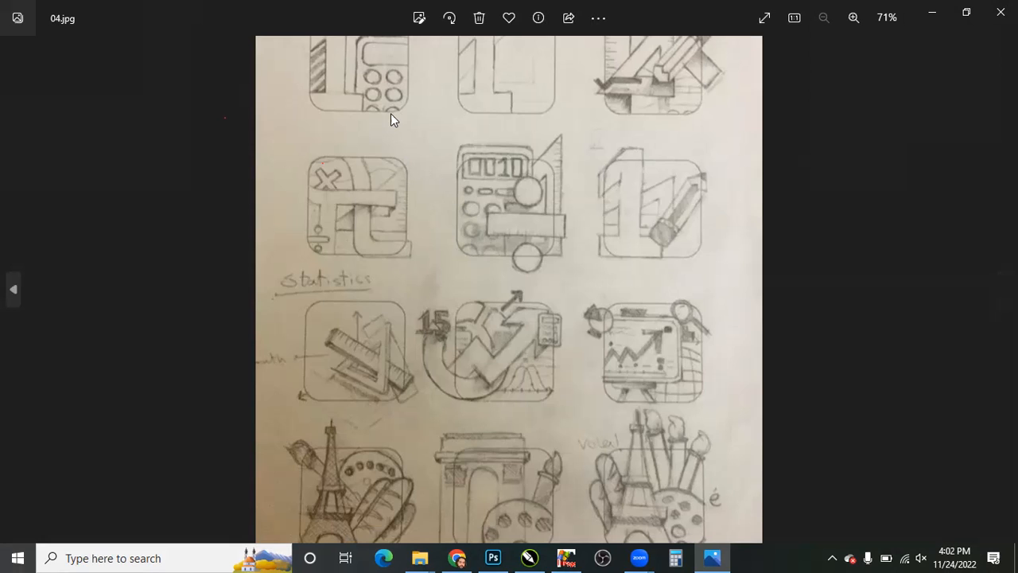
pyautogui.scroll(1, 501, 244)
pyautogui.scroll(5, 501, 243)
pyautogui.scroll(-3, 536, 284)
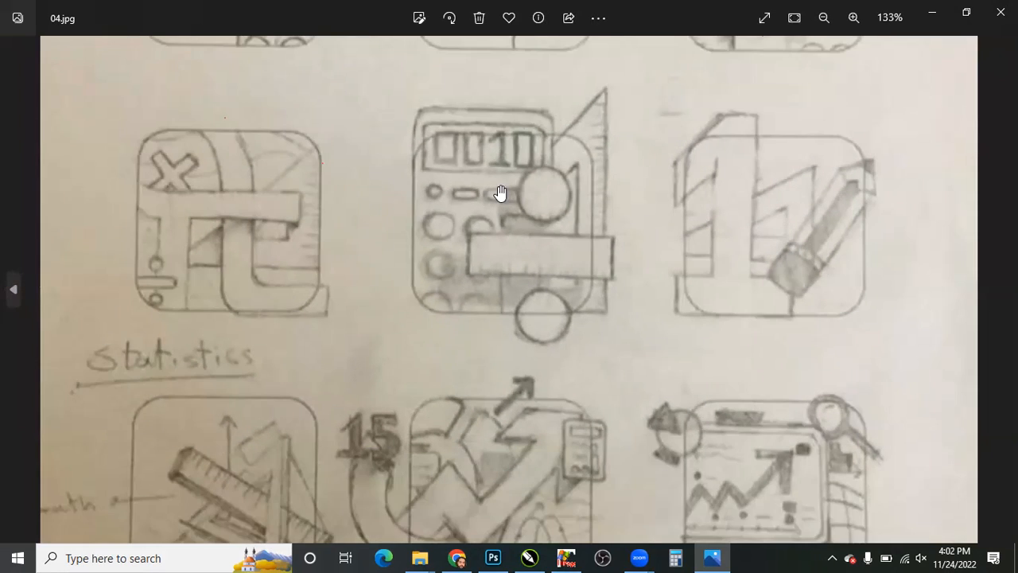
pyautogui.scroll(-5, 145, 284)
pyautogui.scroll(1, 393, 362)
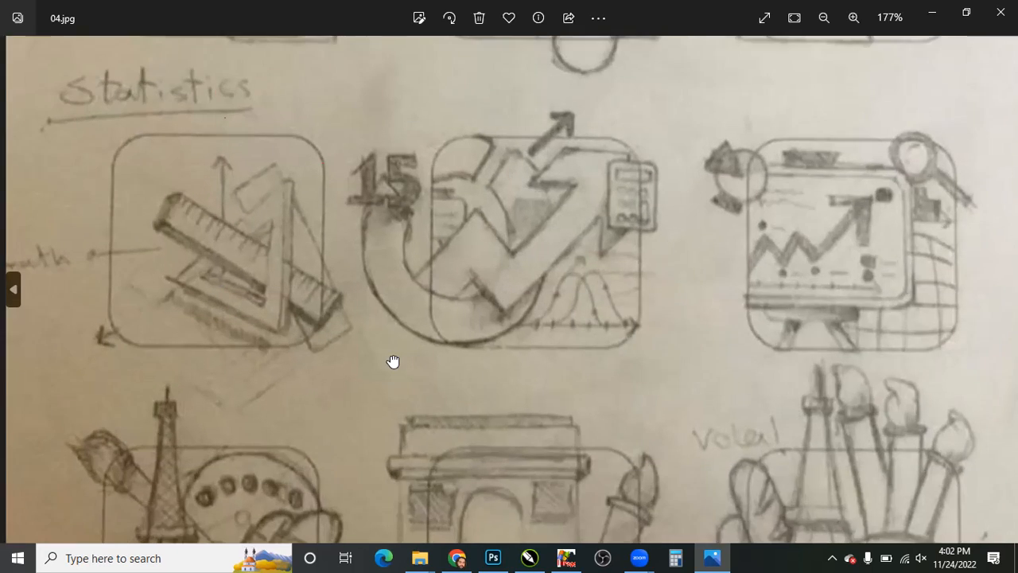
pyautogui.scroll(1, 352, 175)
pyautogui.scroll(-2, 425, 368)
pyautogui.scroll(-1, 382, 326)
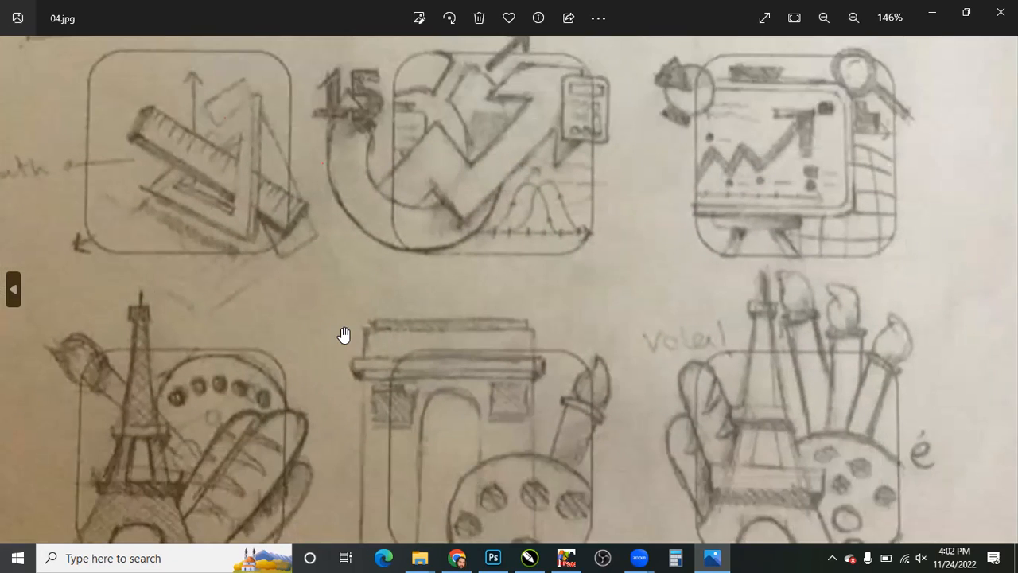
pyautogui.scroll(-2, 703, 337)
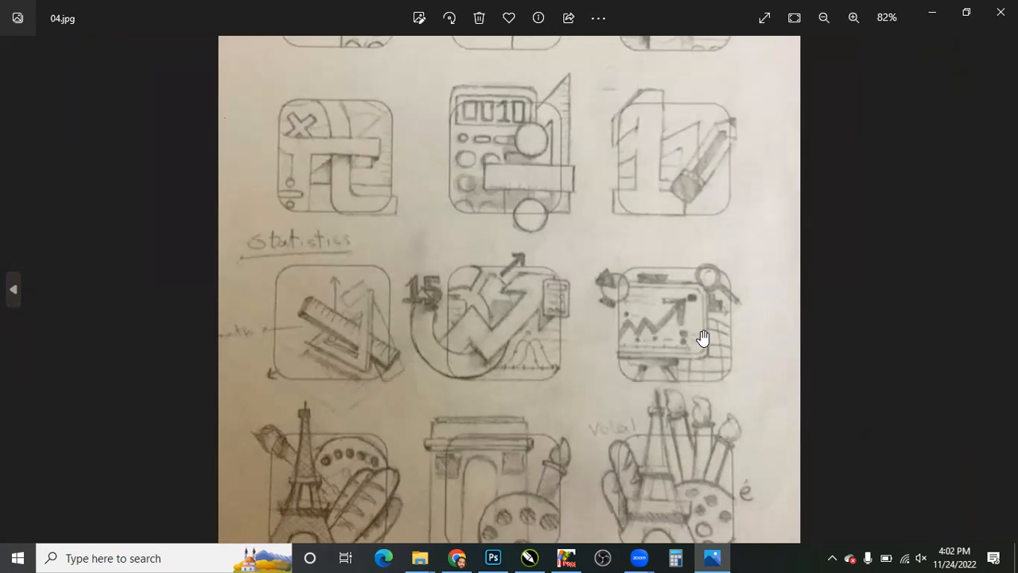
pyautogui.scroll(3, 703, 337)
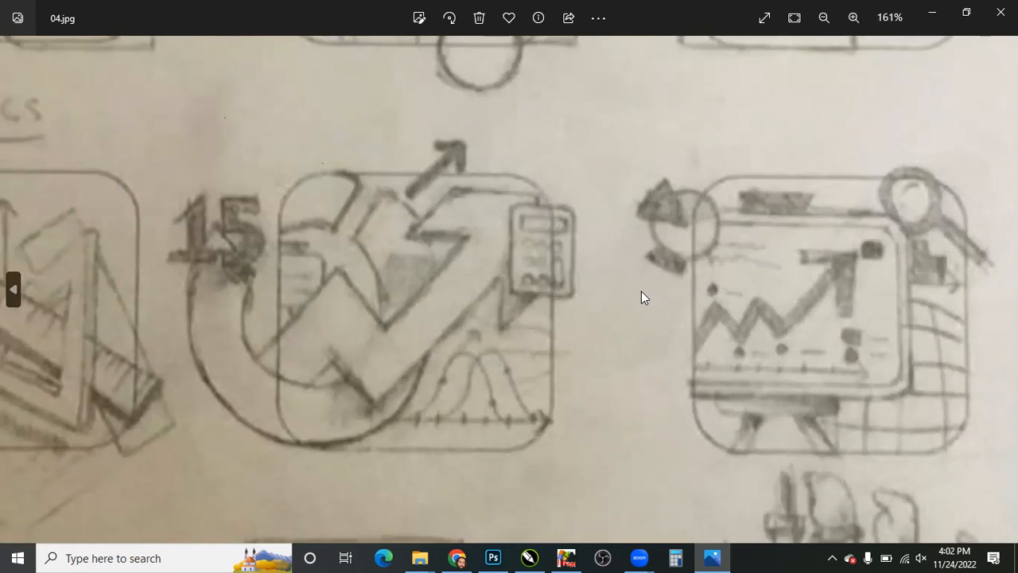
pyautogui.scroll(-1, 605, 288)
pyautogui.scroll(-4, 558, 280)
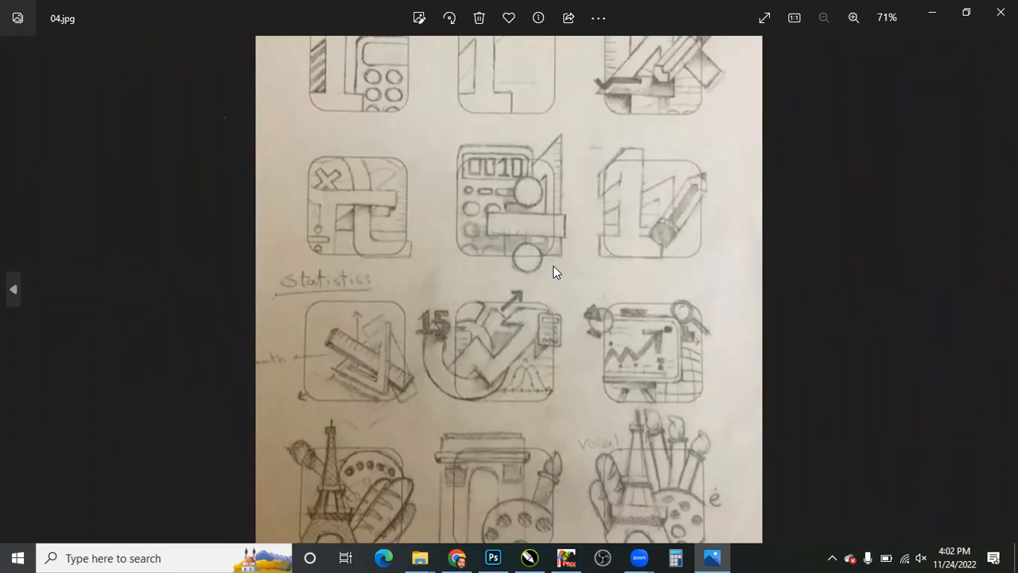
# - Show 05.jpg and inspect the science icon sketches in its upper rows up close
pyautogui.press('Right')
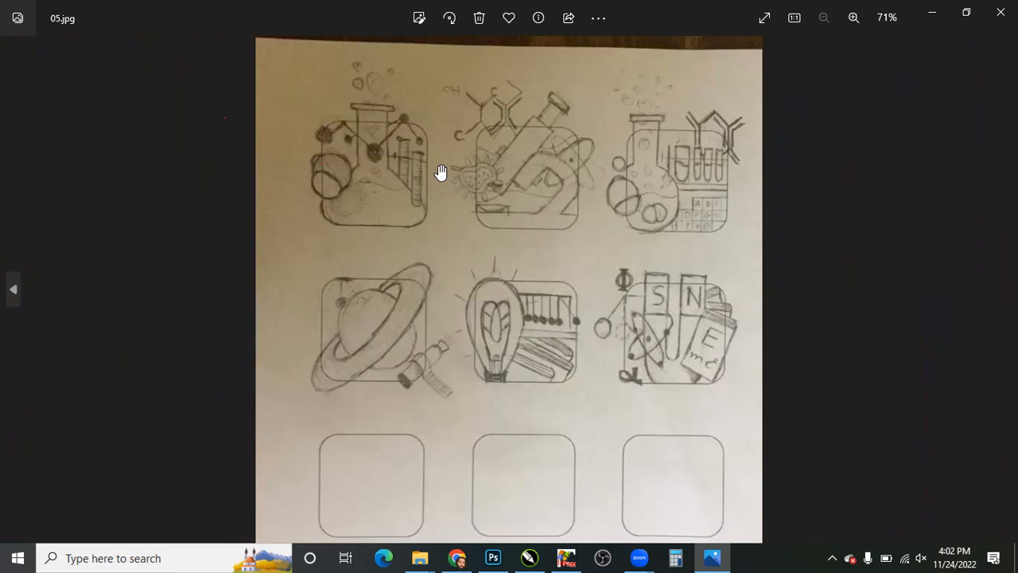
pyautogui.scroll(2, 704, 261)
pyautogui.scroll(3, 504, 279)
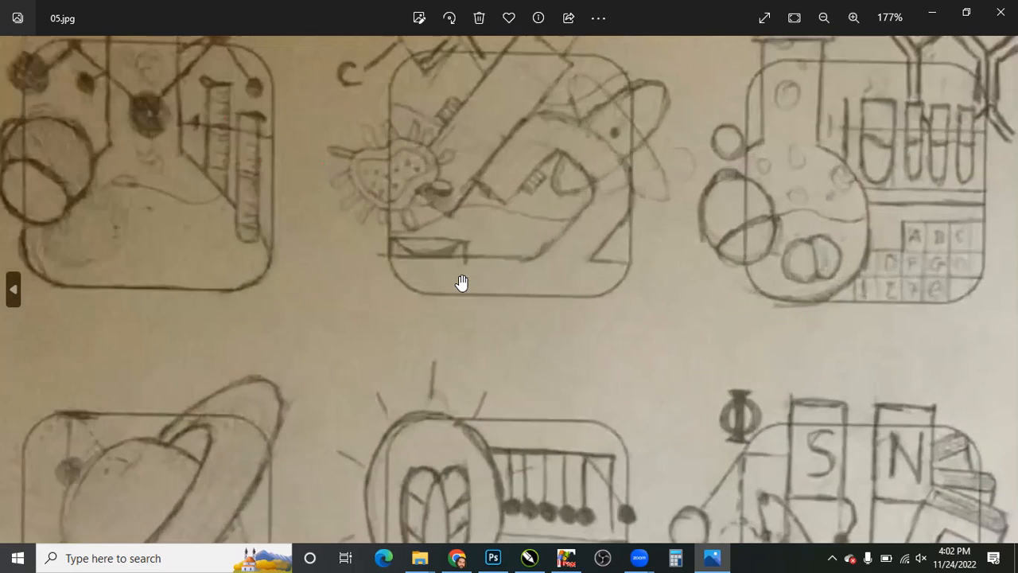
pyautogui.scroll(-1, 461, 277)
pyautogui.scroll(-5, 557, 179)
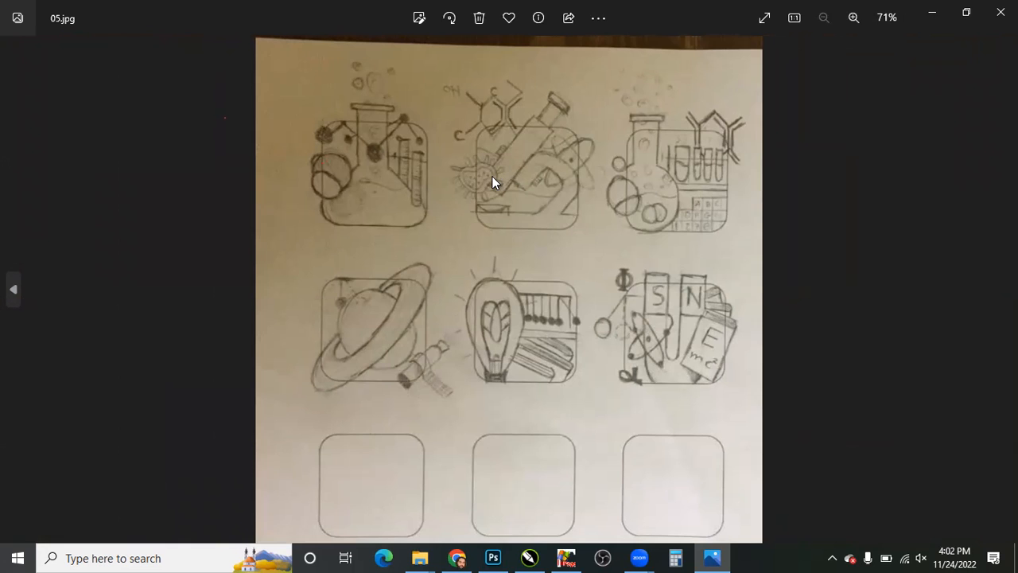
# - Advance past the Execution slide to 10.jpg, inspect the statistics icon's line construction, and close the image viewer
pyautogui.press('Right')
pyautogui.press('Right')
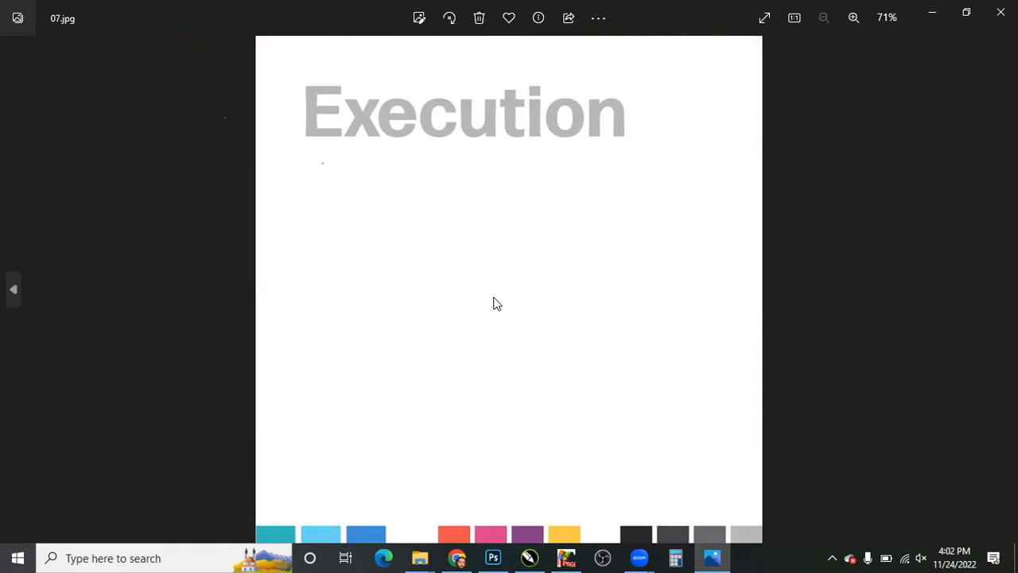
pyautogui.press('Right')
pyautogui.press('Right')
pyautogui.press('Right')
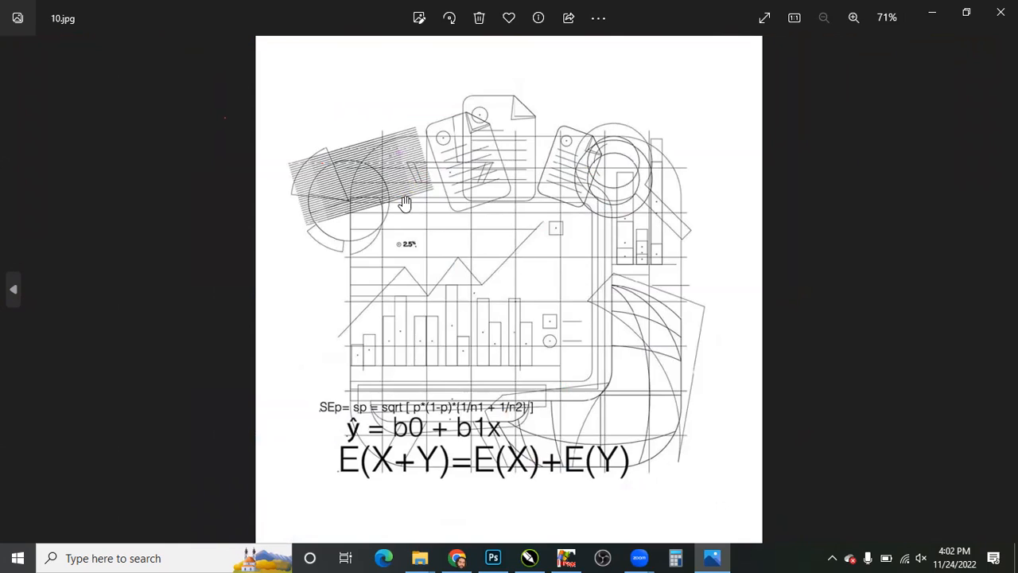
pyautogui.scroll(3, 417, 209)
pyautogui.scroll(1, 417, 209)
pyautogui.scroll(-4, 453, 230)
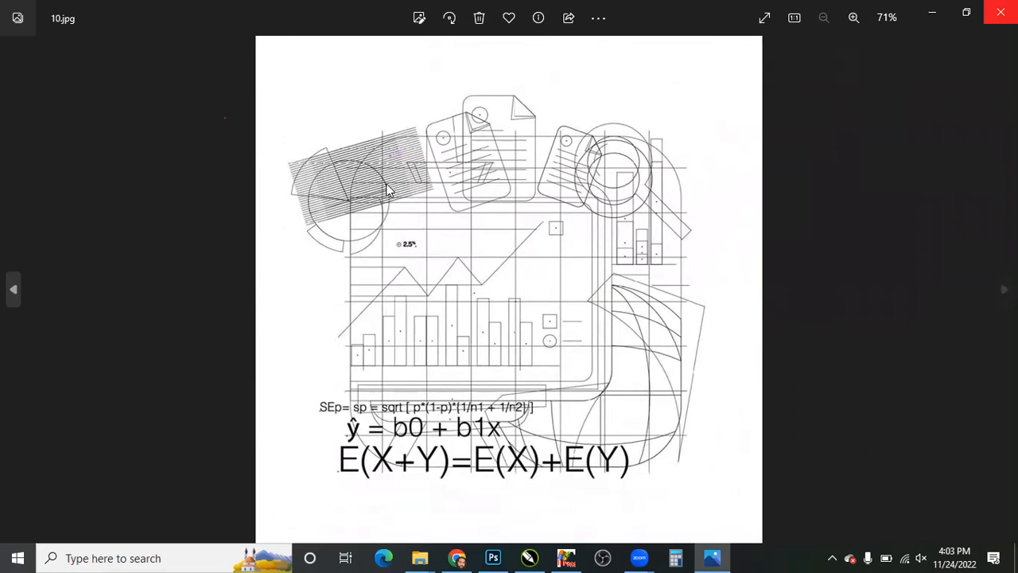
pyautogui.click(1001, 12)
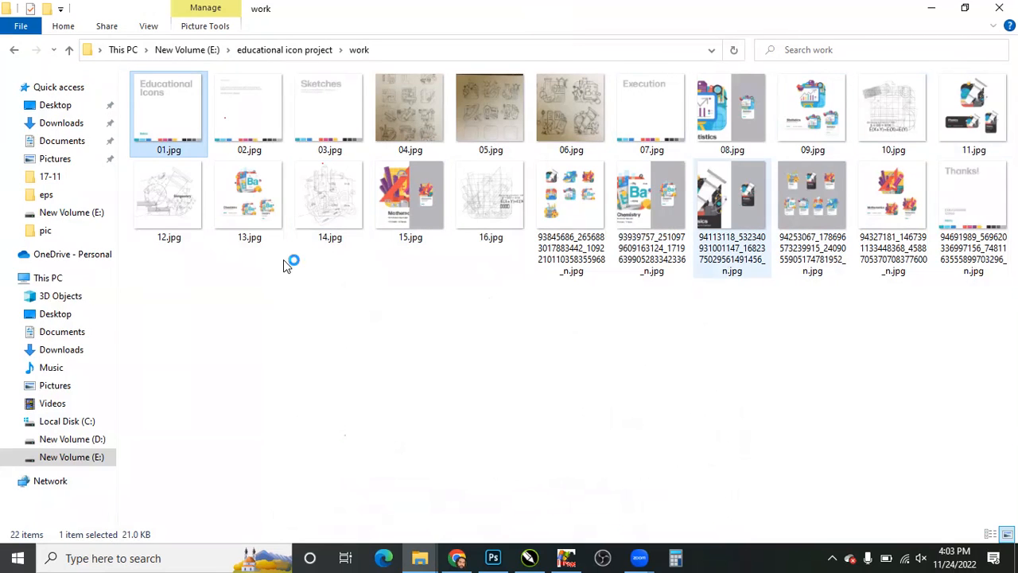
# - Open 12.jpg to view the physics icon's outline drawing in full, and close it
pyautogui.press('Down')
pyautogui.press('Return')
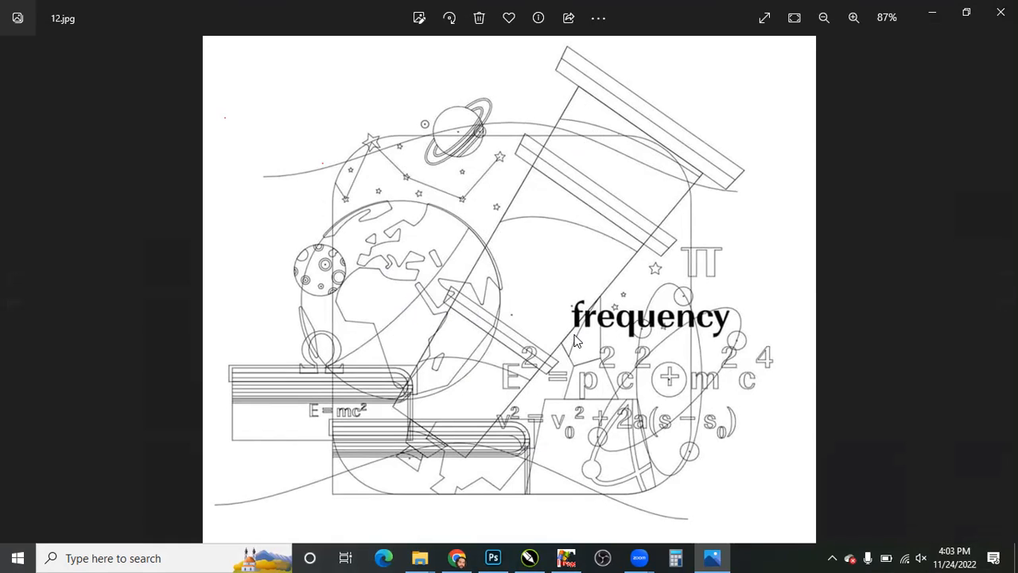
pyautogui.scroll(-2, 521, 239)
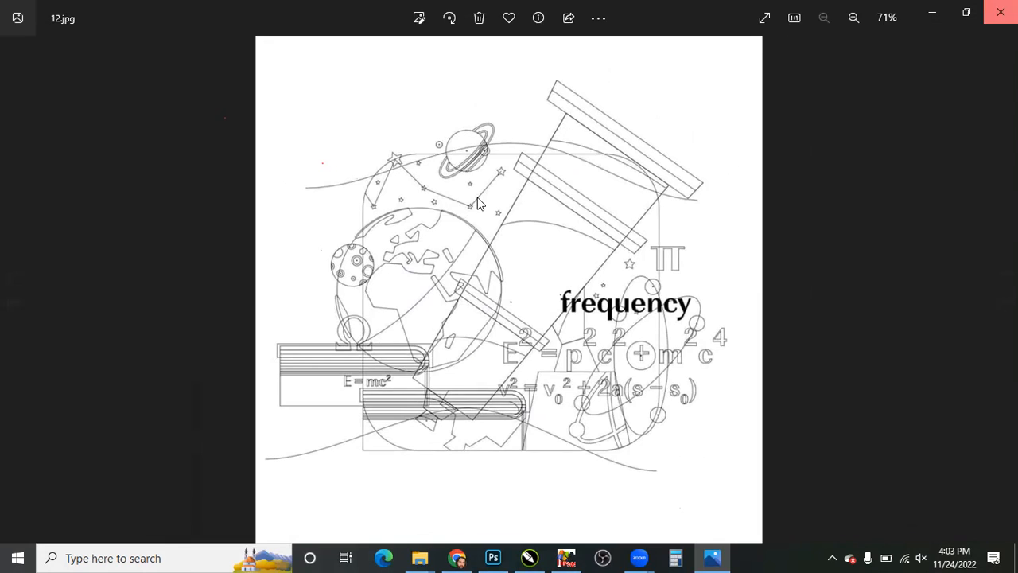
pyautogui.hotkey('alt', 'F4')
# - Open 16.jpg to view the mathematics icon's outline drawing, and close it
pyautogui.click(508, 232)
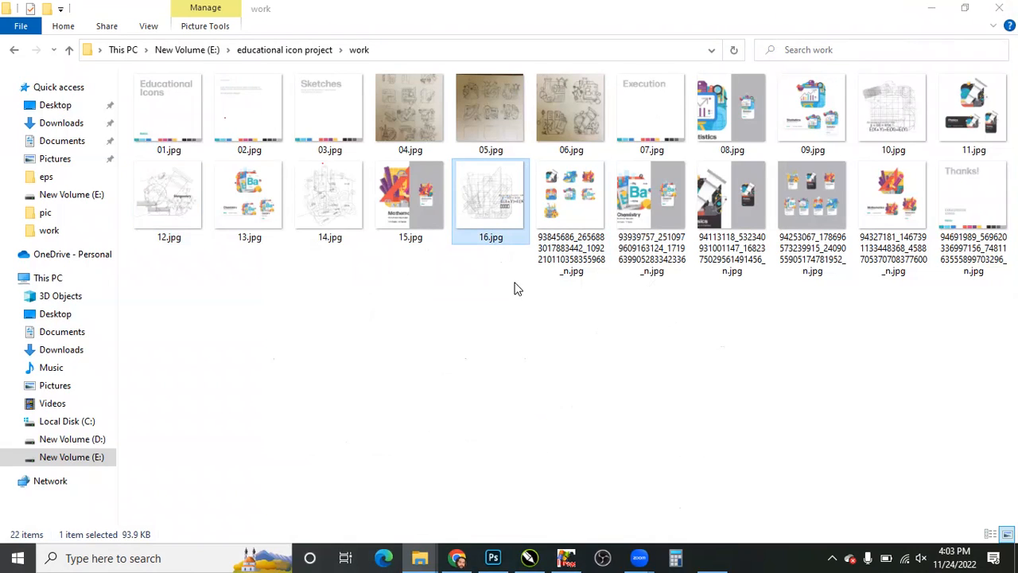
pyautogui.press('Return')
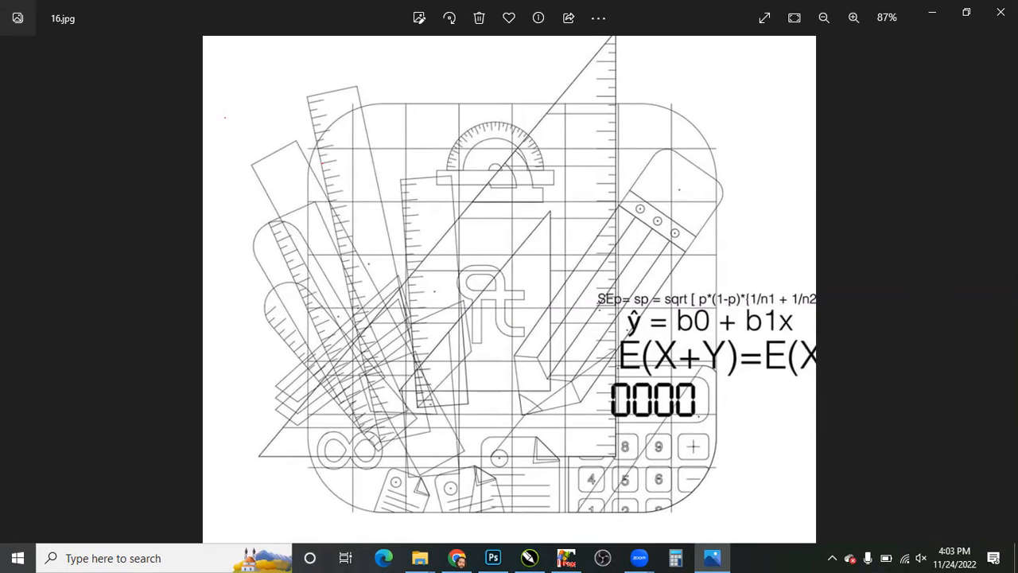
pyautogui.scroll(-1, 624, 325)
pyautogui.hotkey('alt', 'F4')
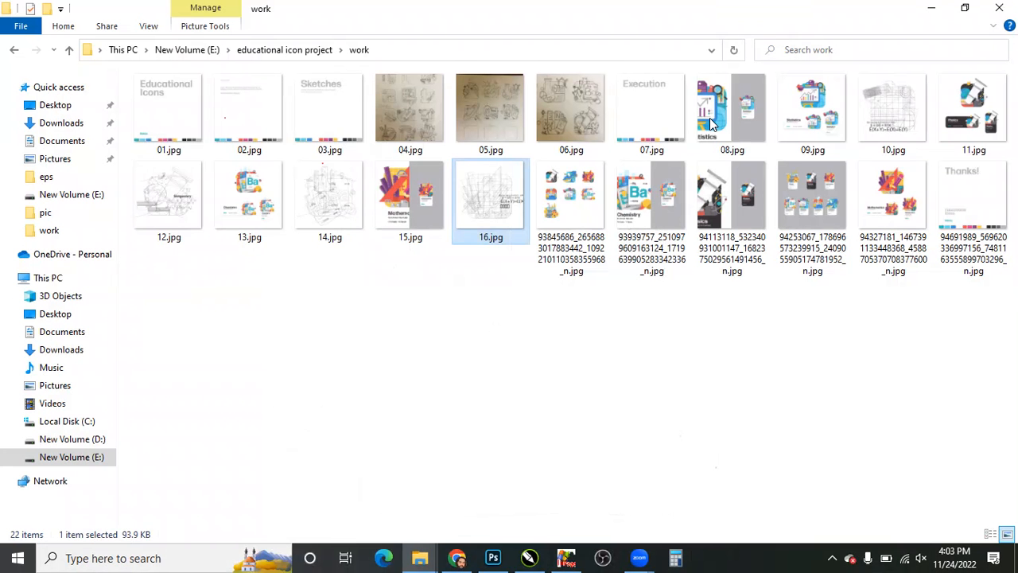
# - Open 08.jpg and examine the finished statistics icon on its course card up close
pyautogui.doubleClick(716, 117)
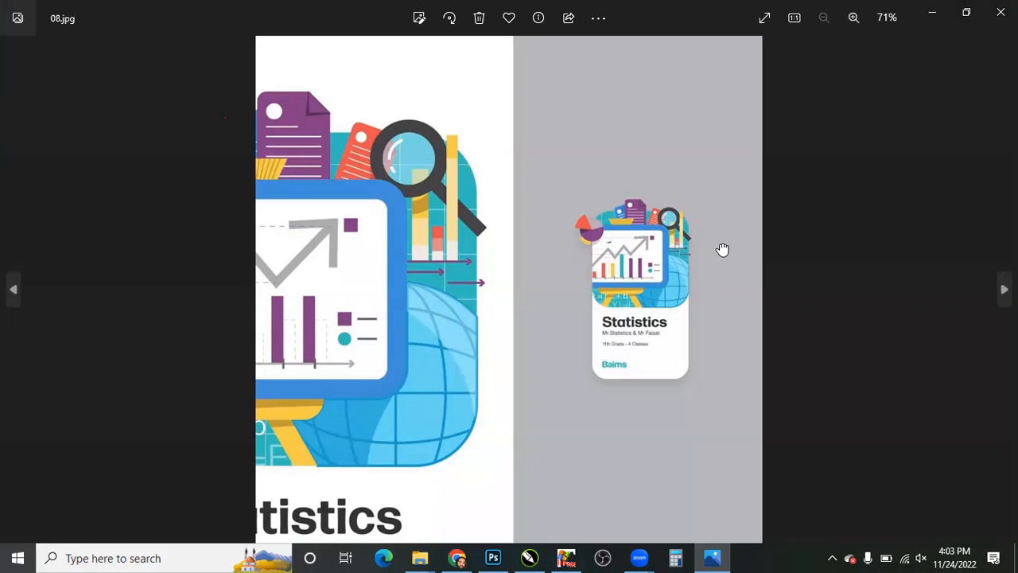
pyautogui.scroll(3, 784, 291)
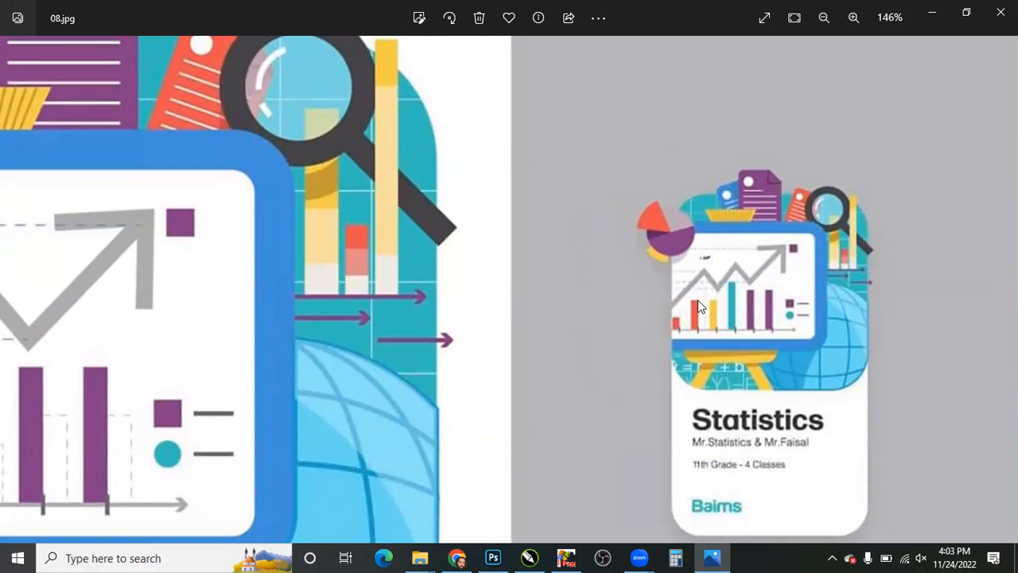
pyautogui.scroll(-3, 698, 300)
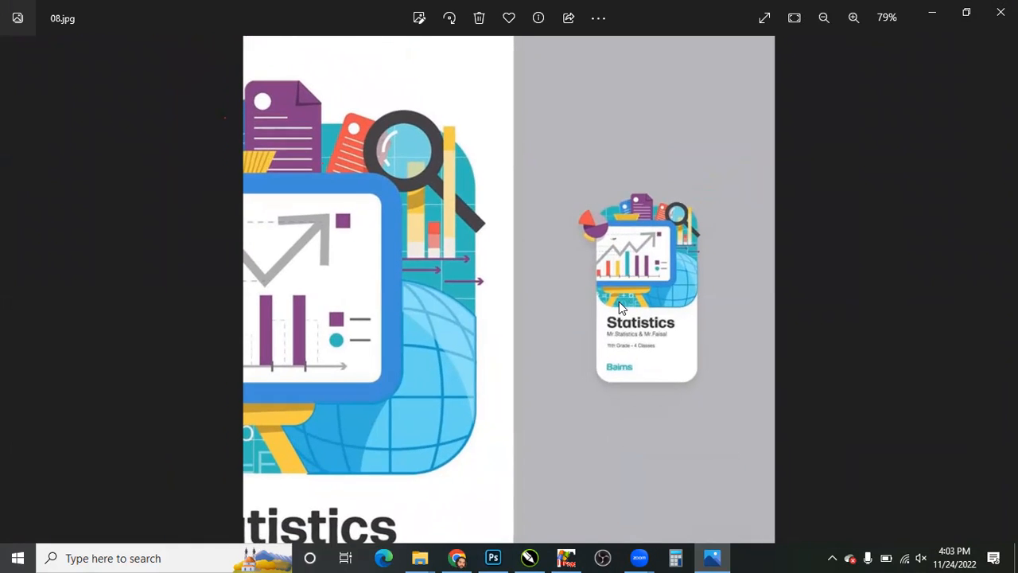
# - Browse to 09.jpg, inspect the finished statistics icon and its card layouts, and close the viewer
pyautogui.press('Right')
pyautogui.press('Right')
pyautogui.press('Left')
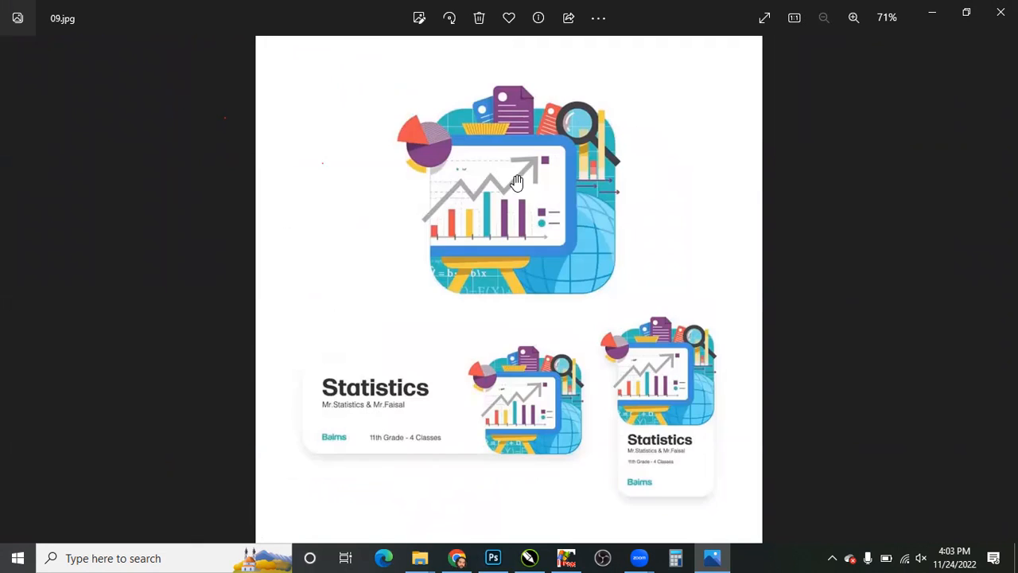
pyautogui.scroll(3, 515, 181)
pyautogui.scroll(-3, 768, 118)
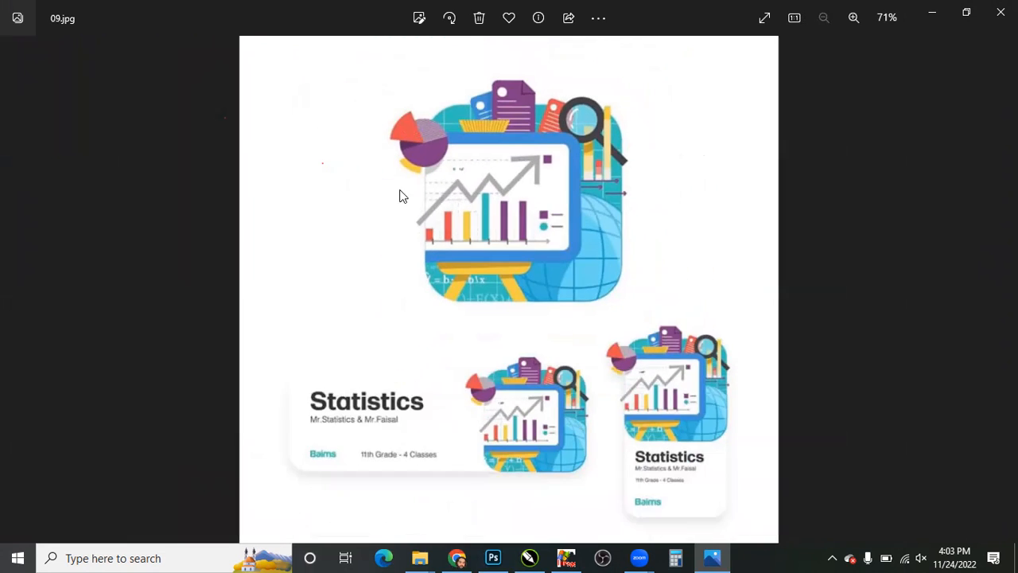
pyautogui.press('Escape')
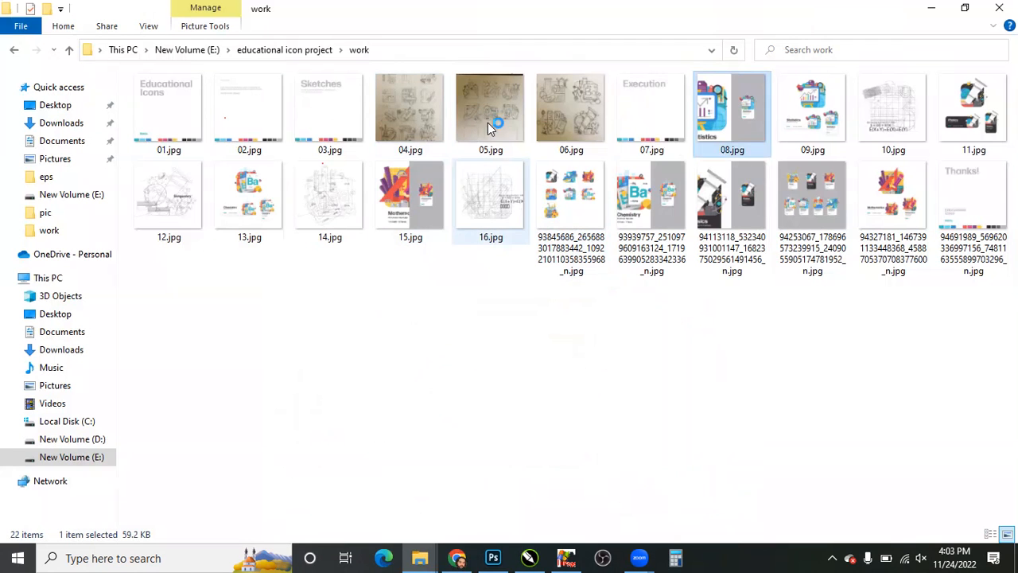
# - Open 05.jpg, look back at the preceding sketch page, and move on to the icon sketches in 06.jpg
pyautogui.doubleClick(488, 123)
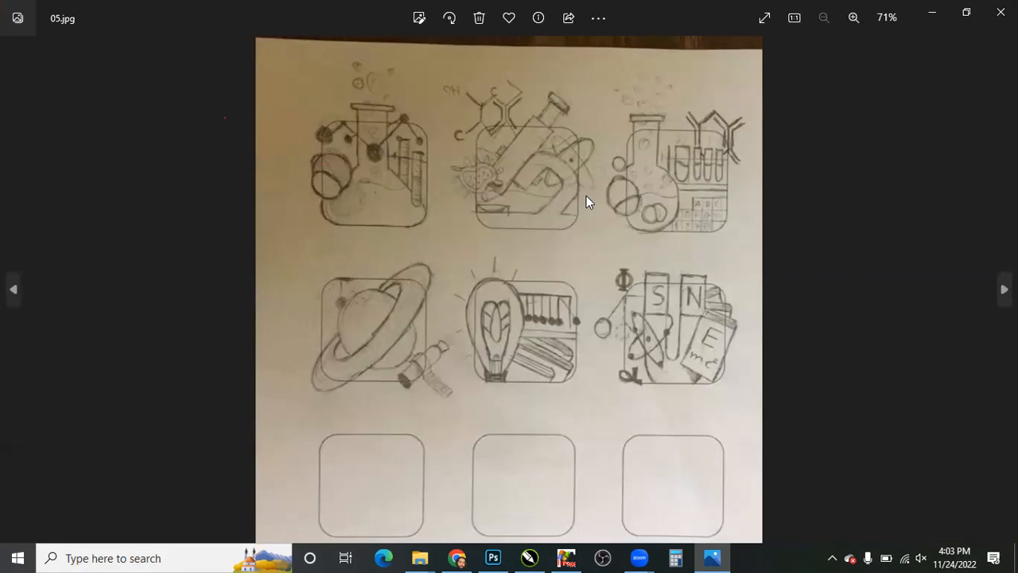
pyautogui.press('Left')
pyautogui.press('Right')
pyautogui.press('Right')
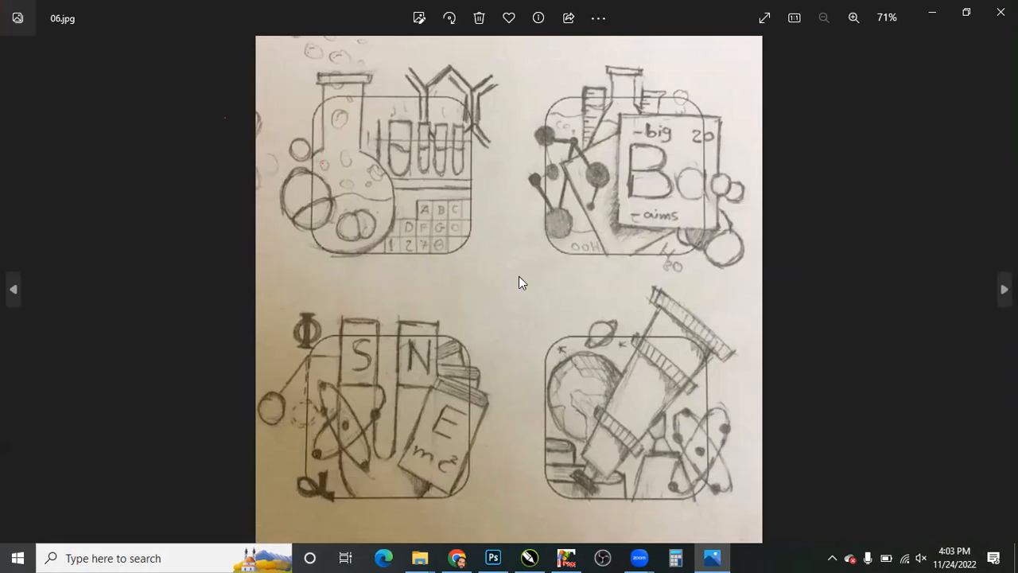
# - Go back to the first page of pencil icon sketches in 04.jpg, look it over, and close the viewer
pyautogui.press('Left')
pyautogui.press('Left')
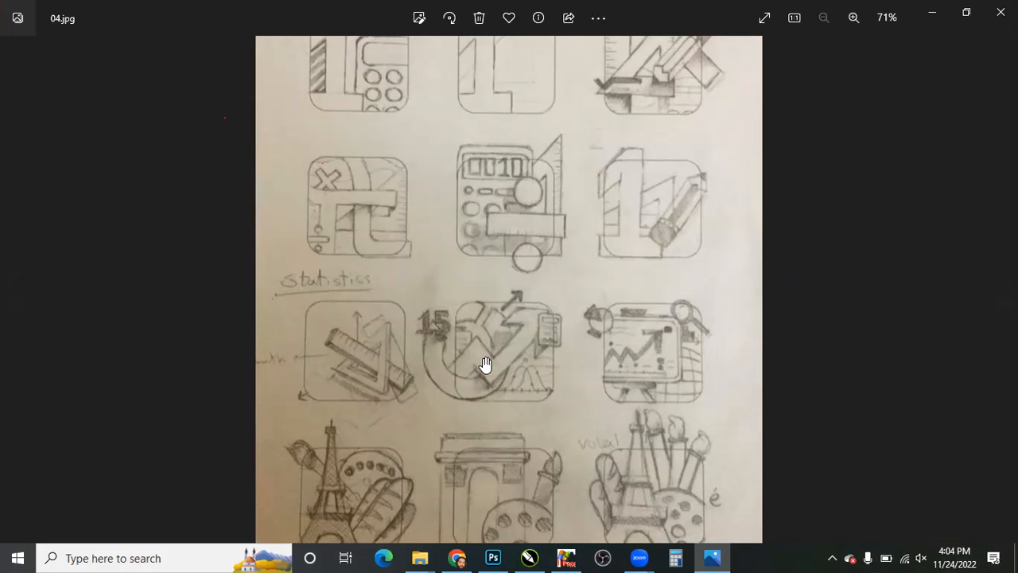
pyautogui.scroll(1, 486, 365)
pyautogui.scroll(-2, 500, 347)
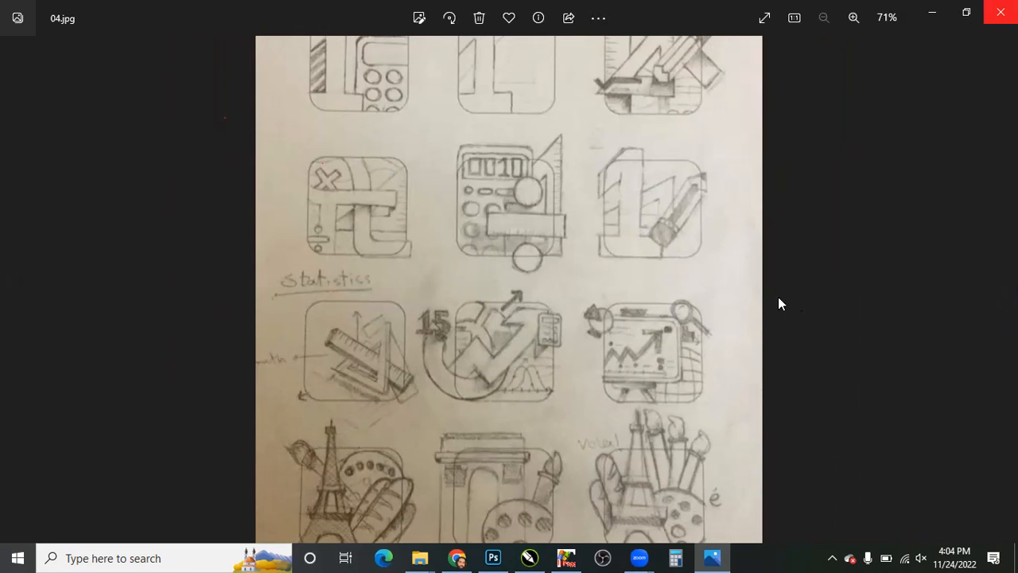
pyautogui.hotkey('alt', 'F4')
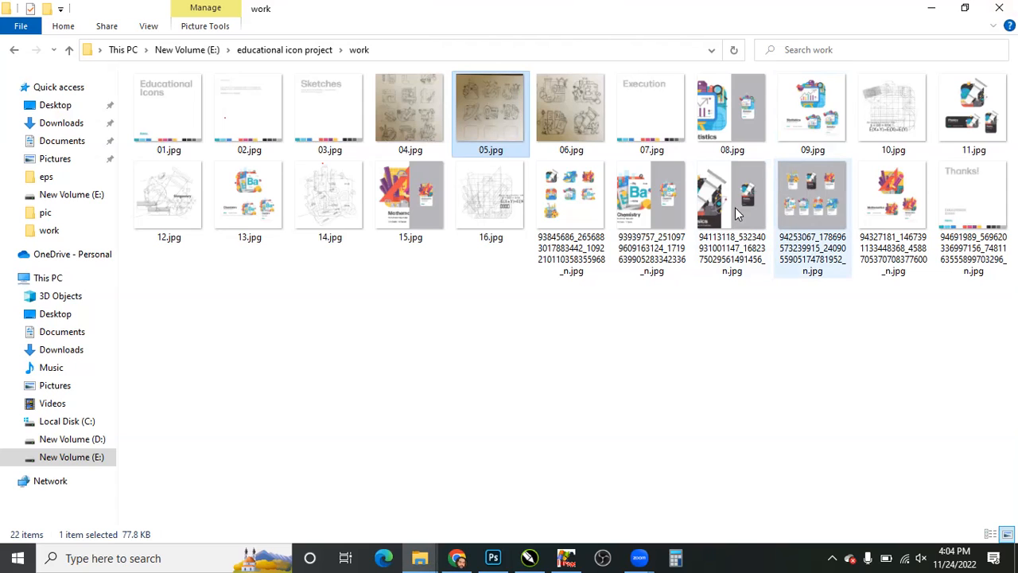
# - Open the overview image of all finished subject icons and inspect the set up close
pyautogui.doubleClick(562, 182)
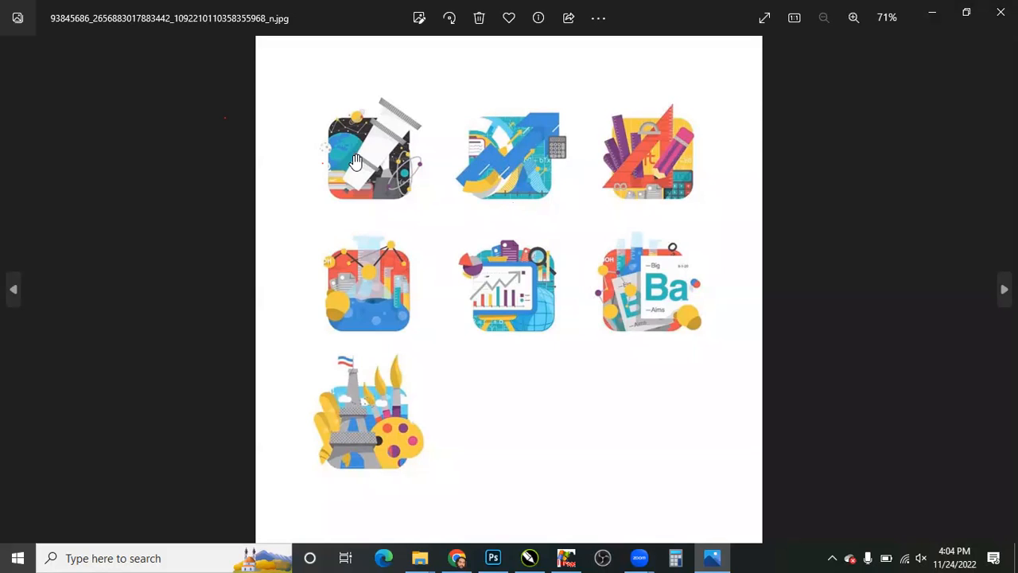
pyautogui.scroll(3, 268, 230)
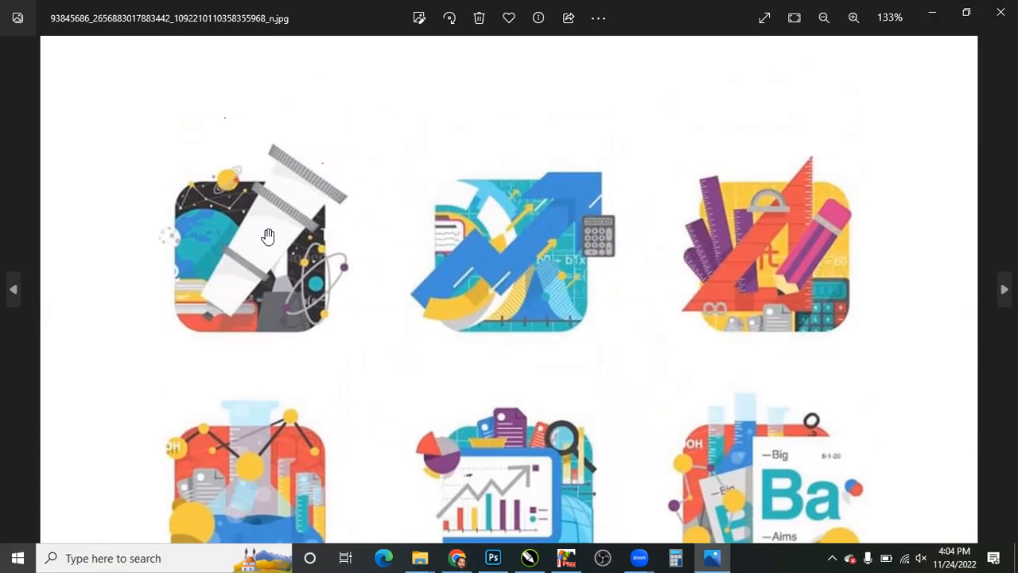
pyautogui.scroll(-3, 278, 231)
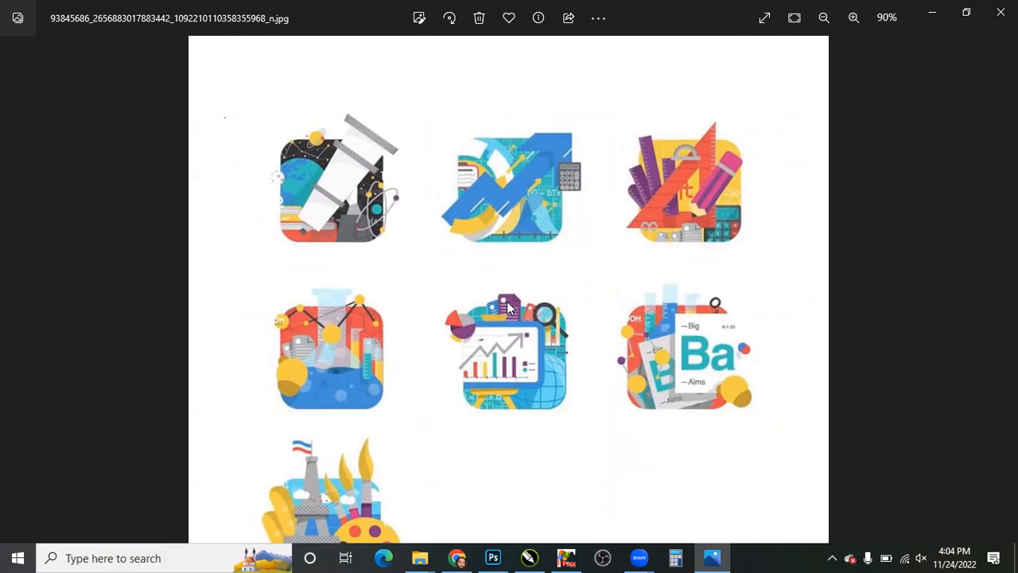
pyautogui.scroll(-2, 533, 312)
pyautogui.scroll(-1, 495, 314)
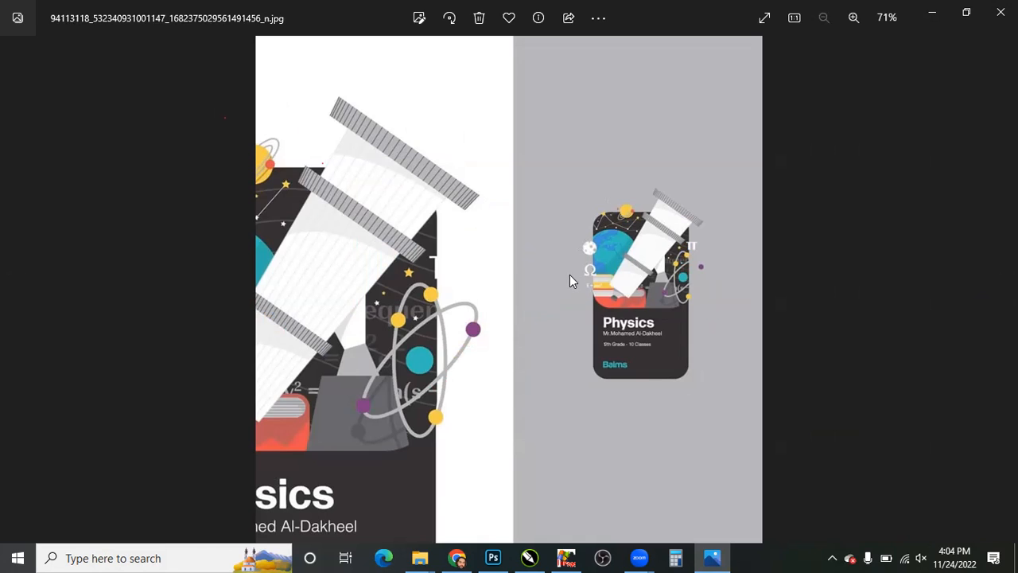
# - Examine the finished physics icon beside its course card, and view the finished mathematics icon with its card layouts
pyautogui.hotkey('ctrl', '+')
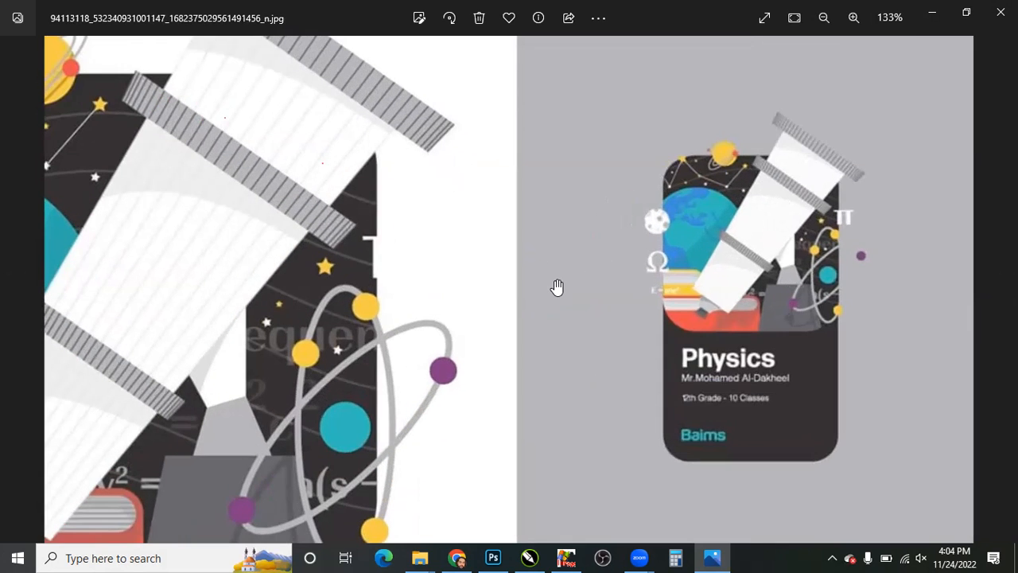
pyautogui.scroll(-3, 557, 287)
pyautogui.scroll(1, 551, 281)
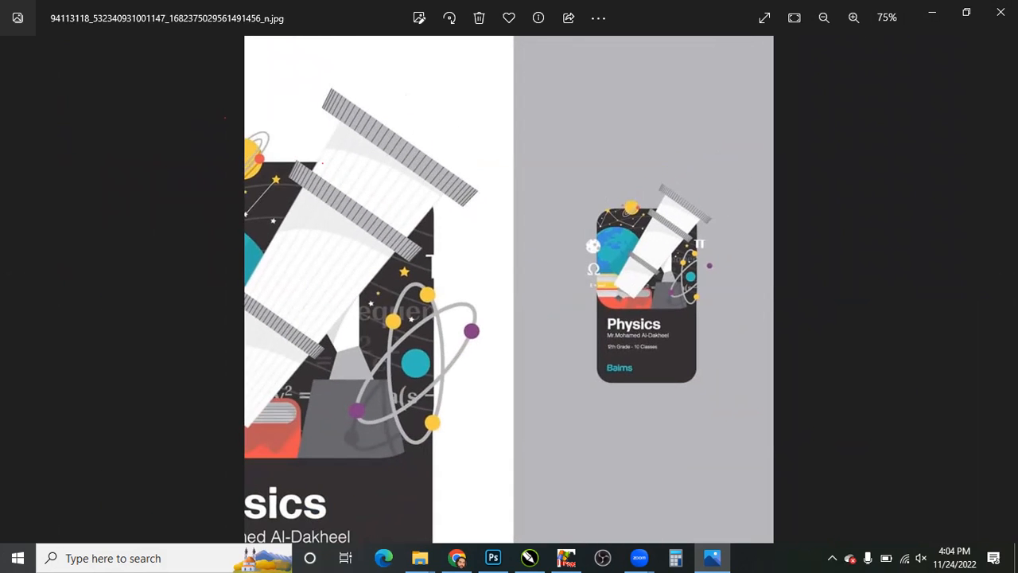
pyautogui.click(1001, 12)
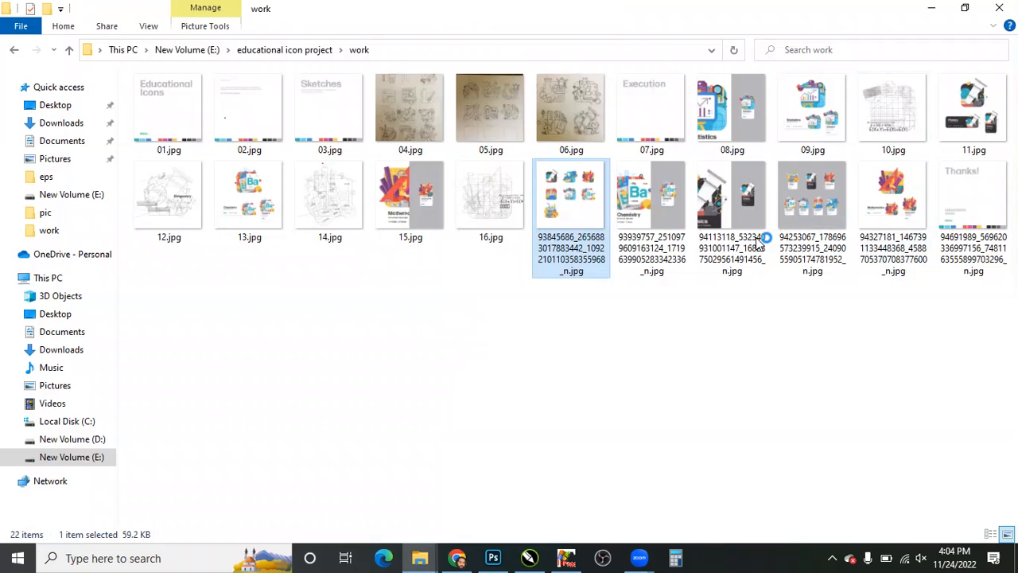
pyautogui.doubleClick(893, 203)
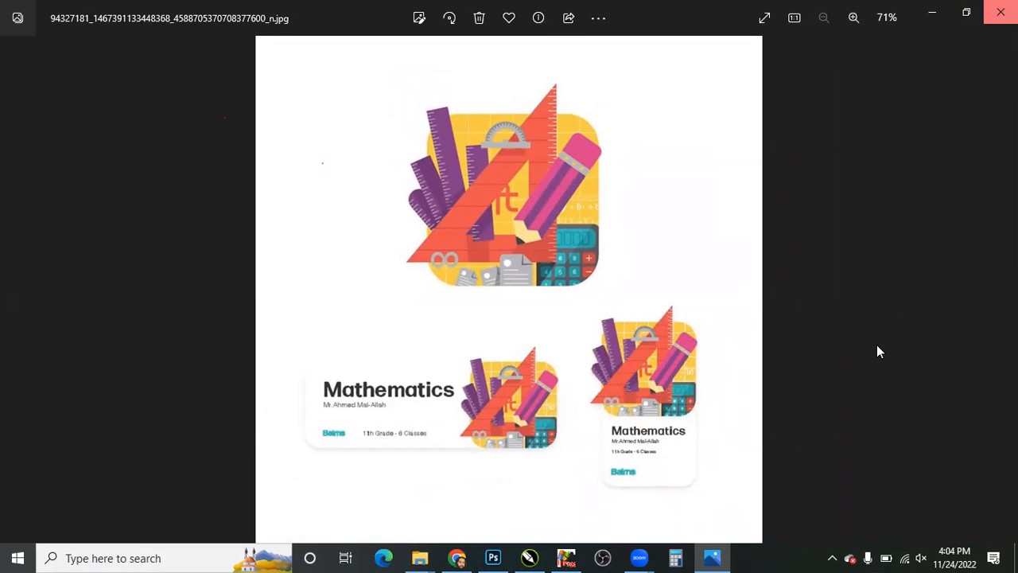
pyautogui.hotkey('alt', 'F4')
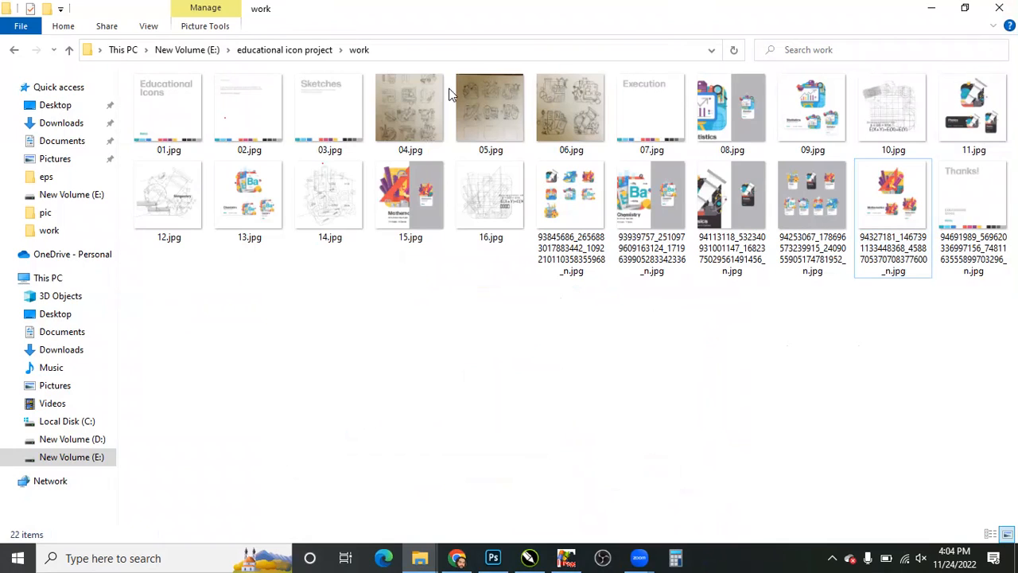
# - Open 04.jpg and browse through the pencil sketch pages to the Execution title page in 07.jpg
pyautogui.click(420, 110)
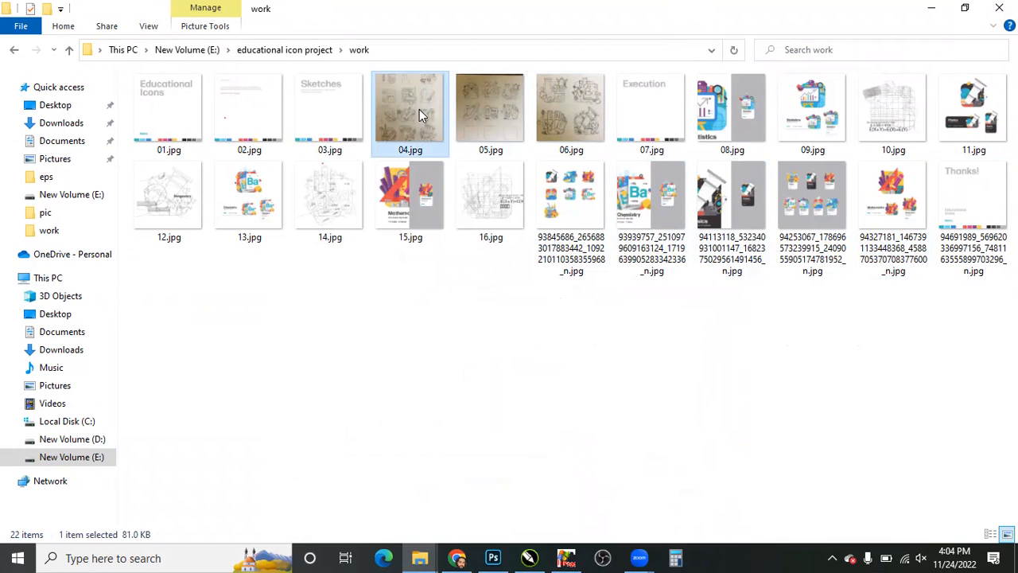
pyautogui.doubleClick(420, 111)
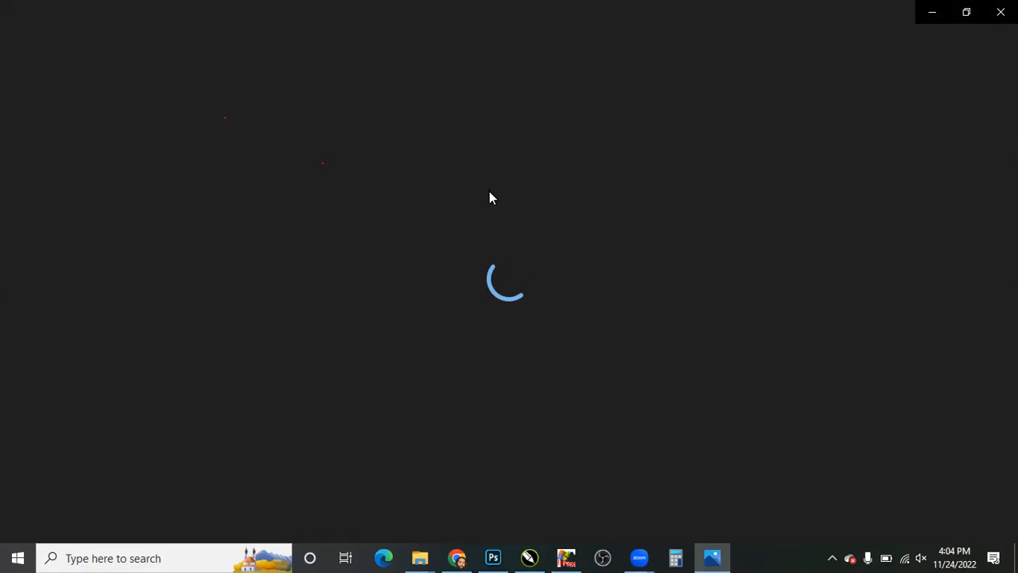
pyautogui.press('Right')
pyautogui.press('Right')
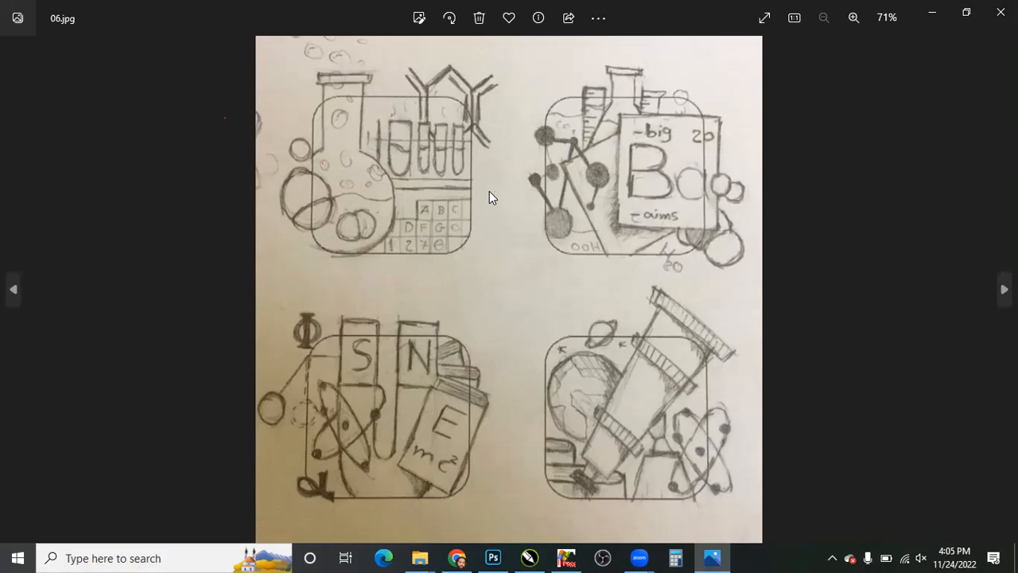
pyautogui.press('Right')
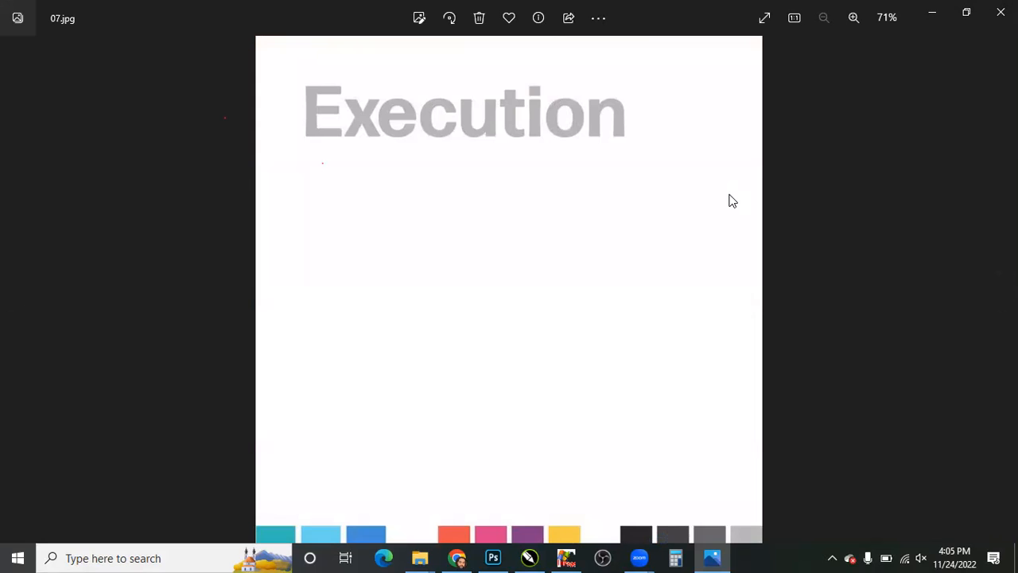
# - Look back at the pencil sketches before the Execution page and move on to the finished statistics icon in 08.jpg
pyautogui.press('Left')
pyautogui.press('Left')
pyautogui.press('Right')
pyautogui.press('Right')
pyautogui.press('Left')
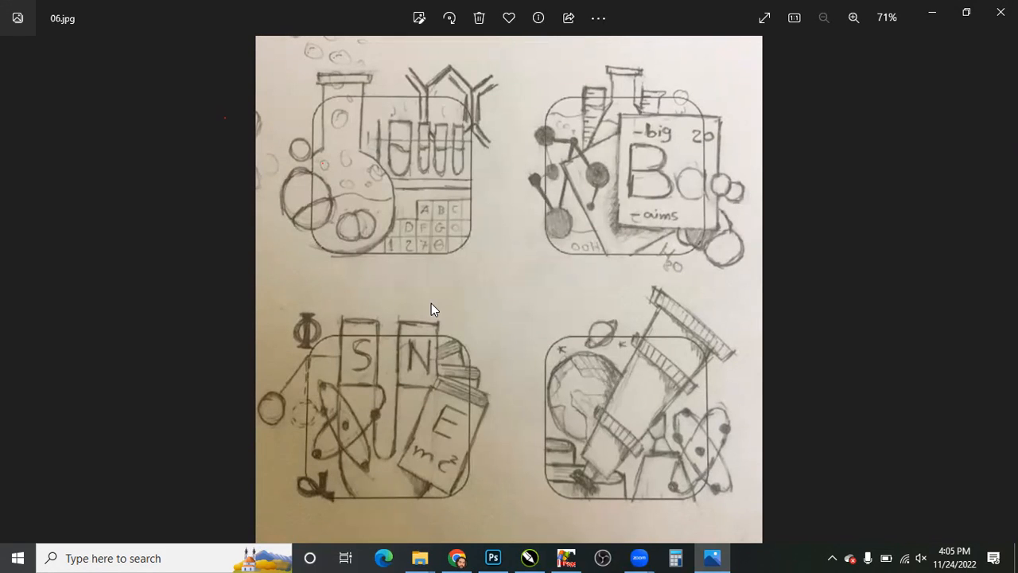
pyautogui.press('Right')
pyautogui.press('Right')
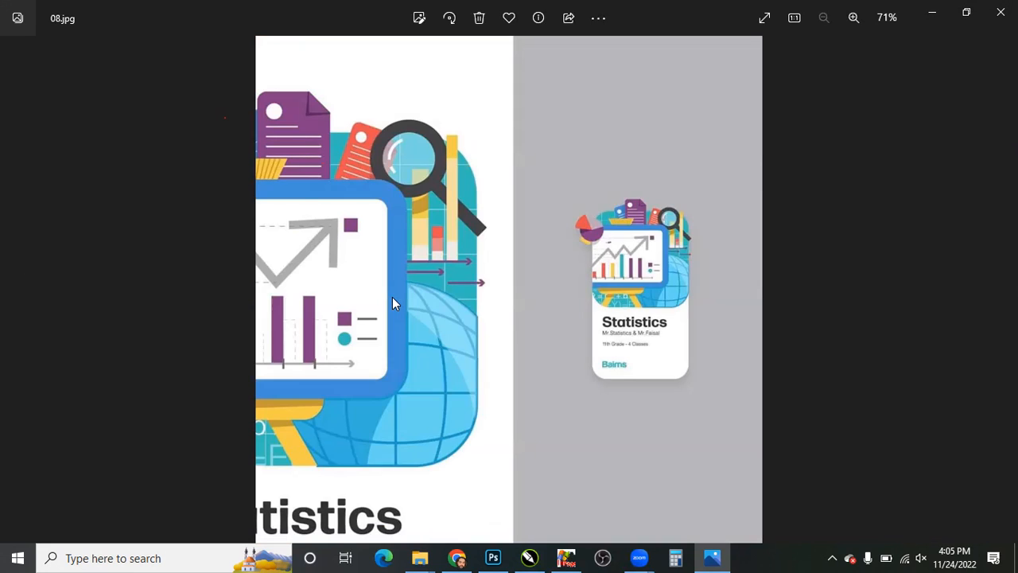
# - Browse to the statistics icon's outline drawing in 10.jpg and on to the physics icon's outline drawing in 12.jpg
pyautogui.press('Right')
pyautogui.press('Right')
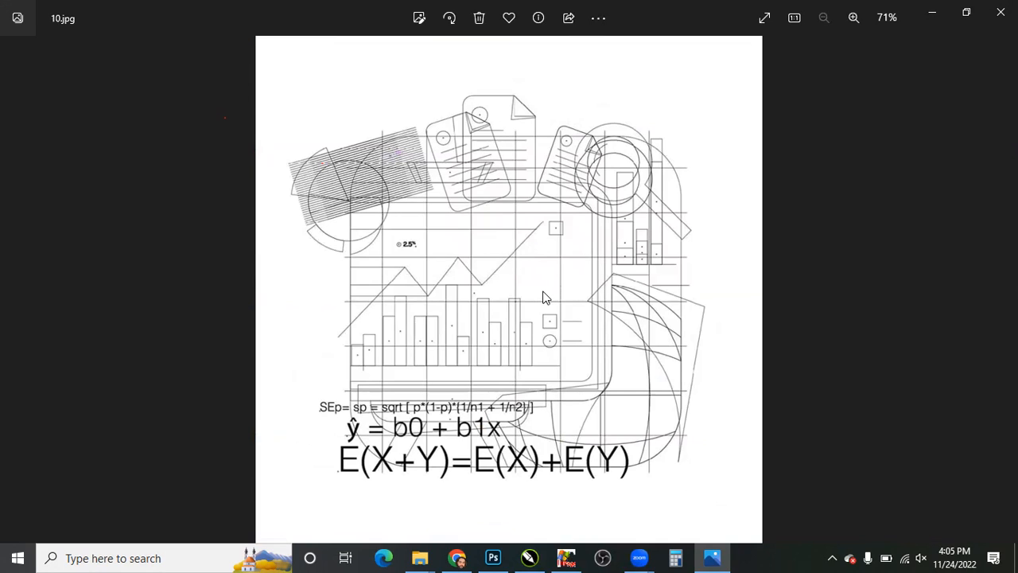
pyautogui.press('Right')
pyautogui.press('Left')
pyautogui.press('Right')
pyautogui.press('Right')
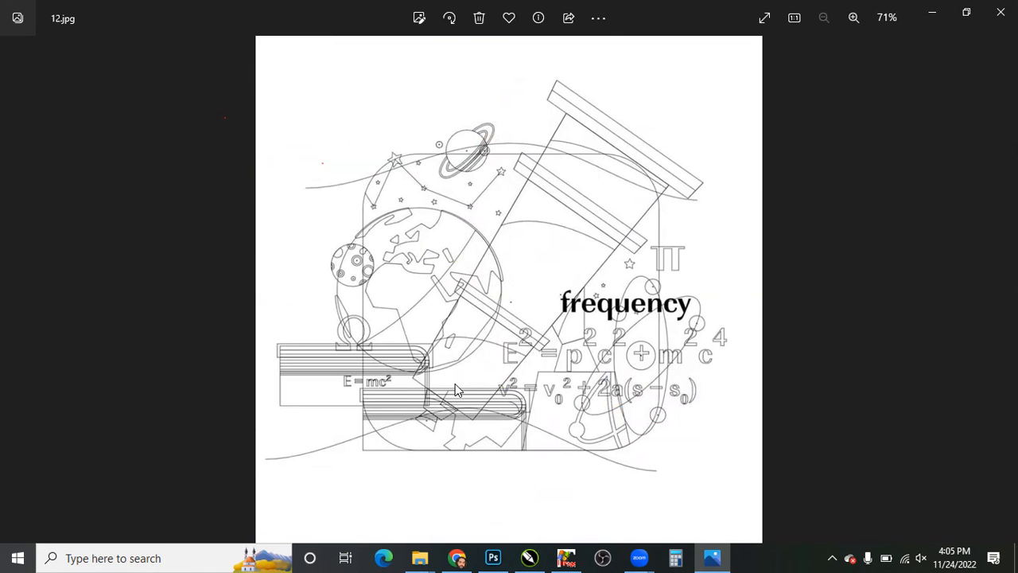
# - Return to 11.jpg, inspect the finished physics icon up close, and close the viewer
pyautogui.press('Right')
pyautogui.press('Left')
pyautogui.press('Left')
pyautogui.scroll(3, 470, 288)
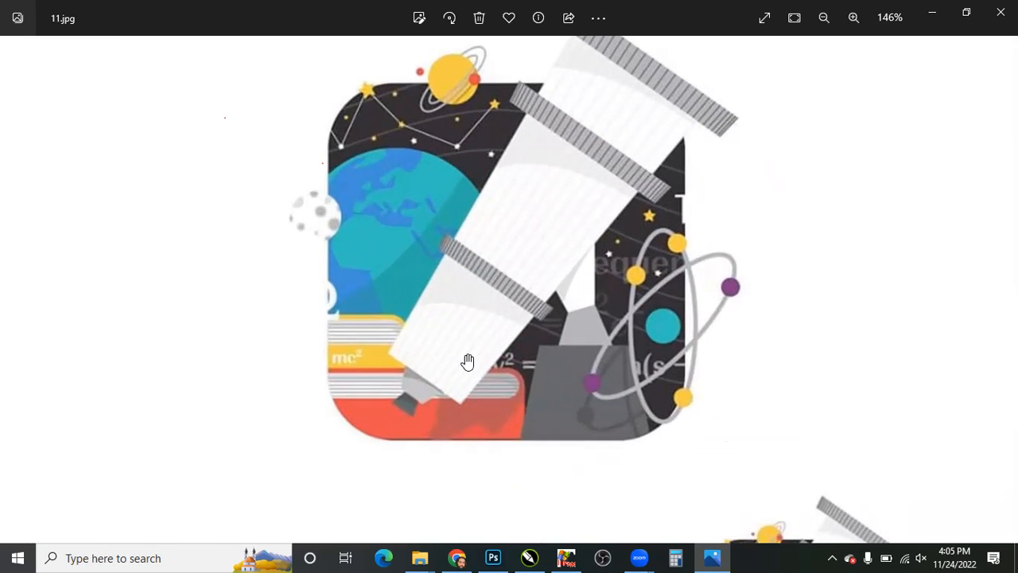
pyautogui.scroll(-3, 468, 362)
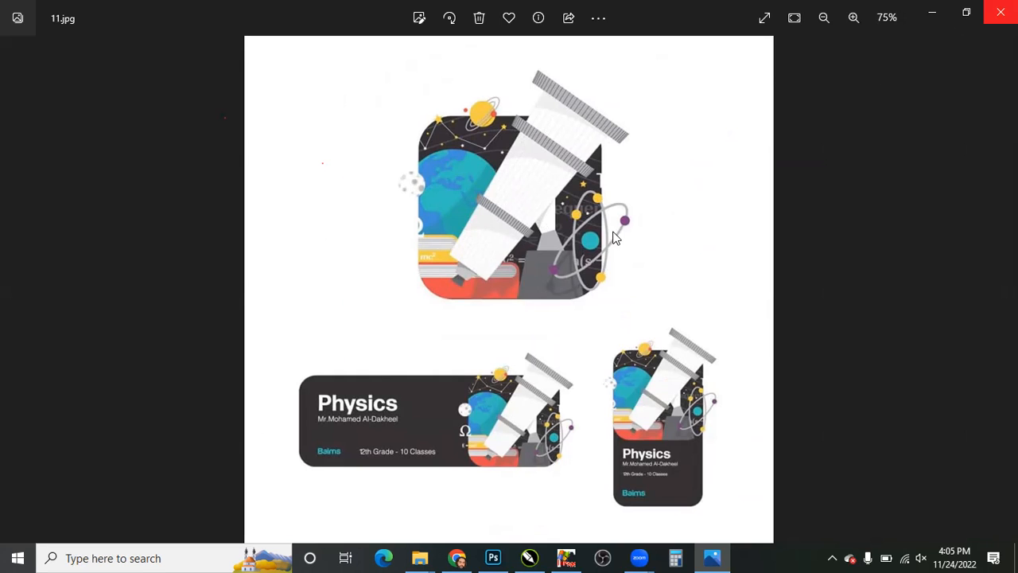
pyautogui.hotkey('alt', 'F4')
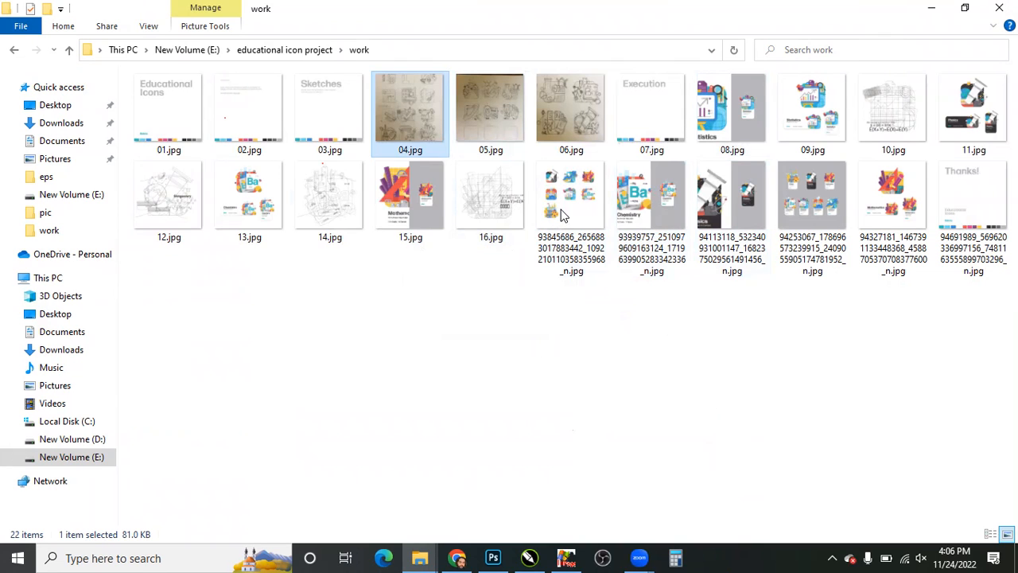
# - Reopen 11.jpg, examine the globe, books, telescope and atom in the physics icon closely, and close it
pyautogui.doubleClick(980, 108)
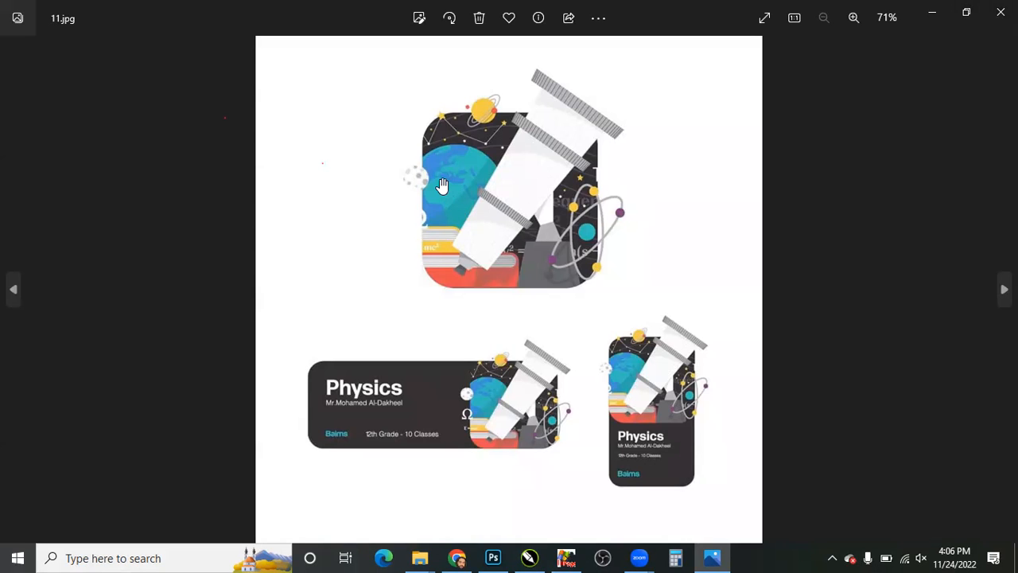
pyautogui.scroll(3, 442, 186)
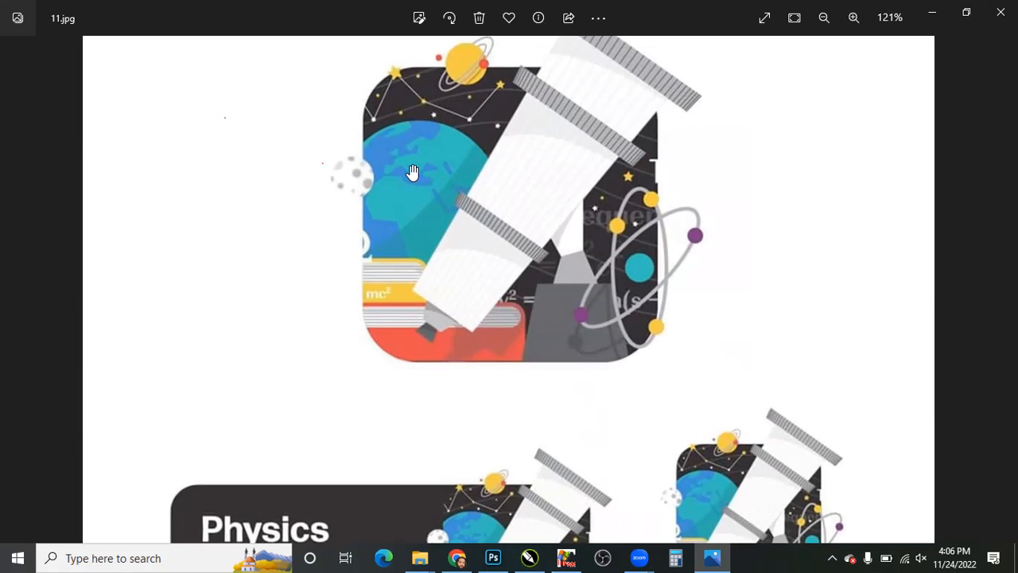
pyautogui.scroll(2, 412, 172)
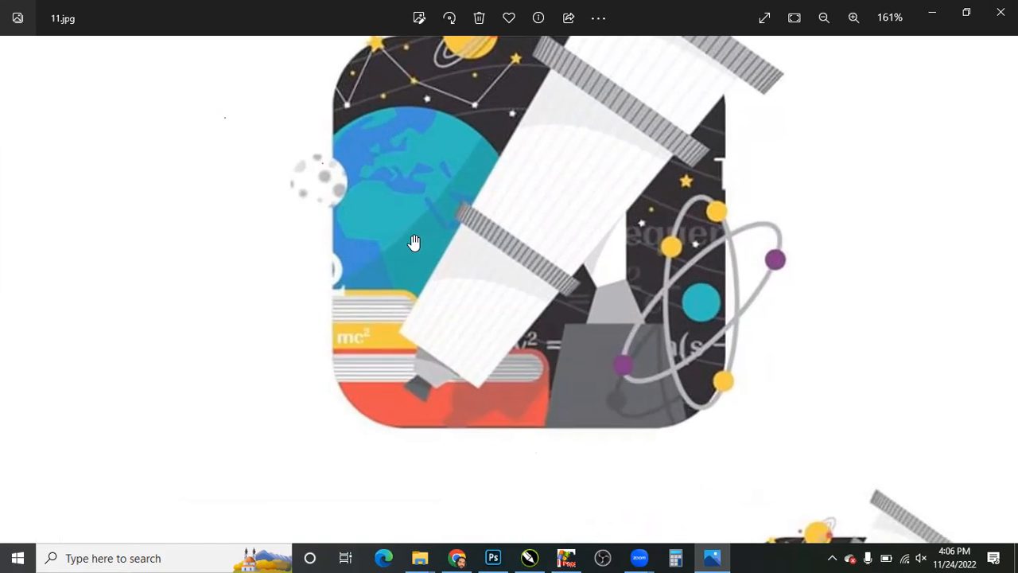
pyautogui.scroll(-1, 690, 295)
pyautogui.scroll(-1, 691, 294)
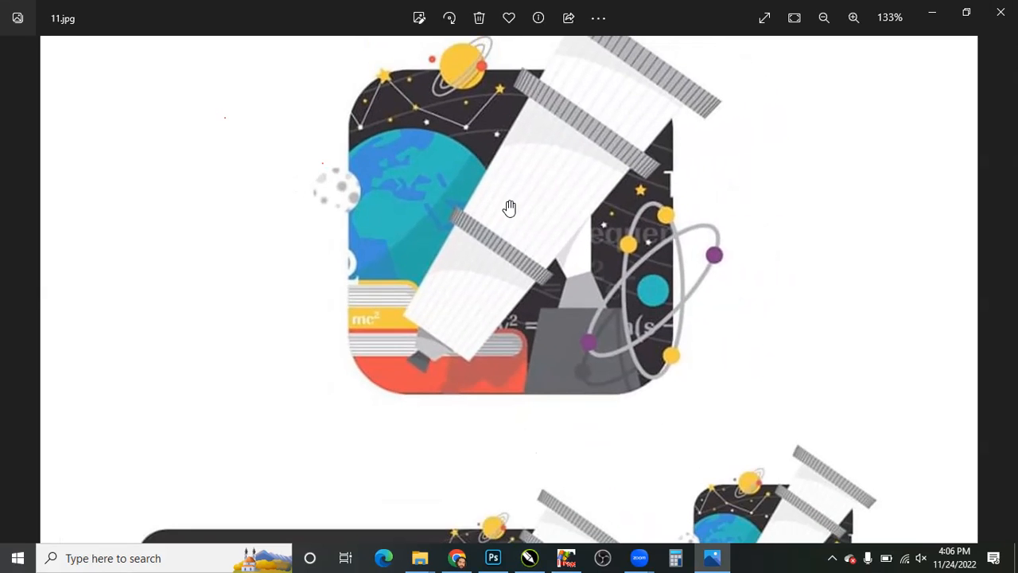
pyautogui.scroll(-2, 509, 210)
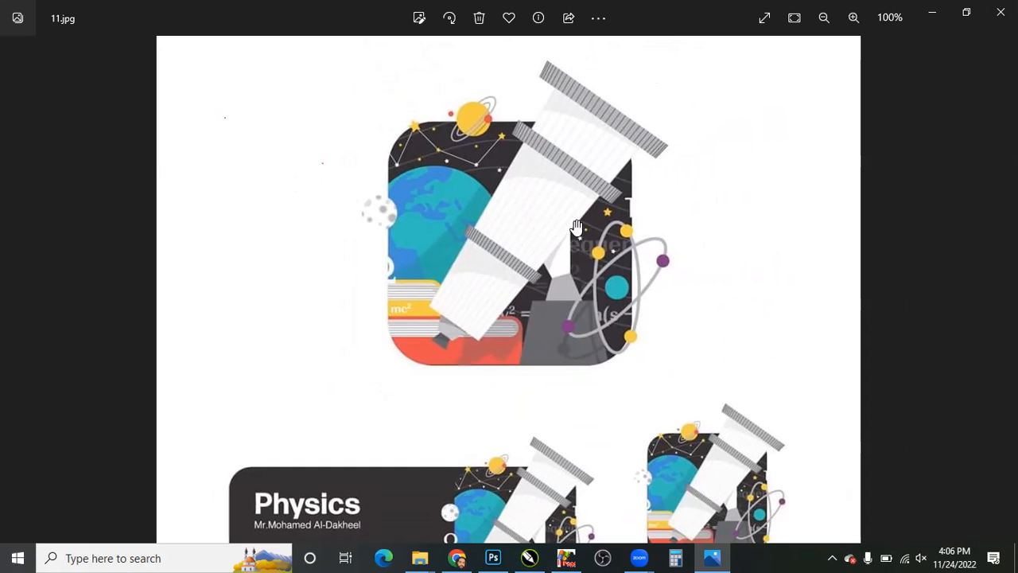
pyautogui.scroll(-1, 566, 228)
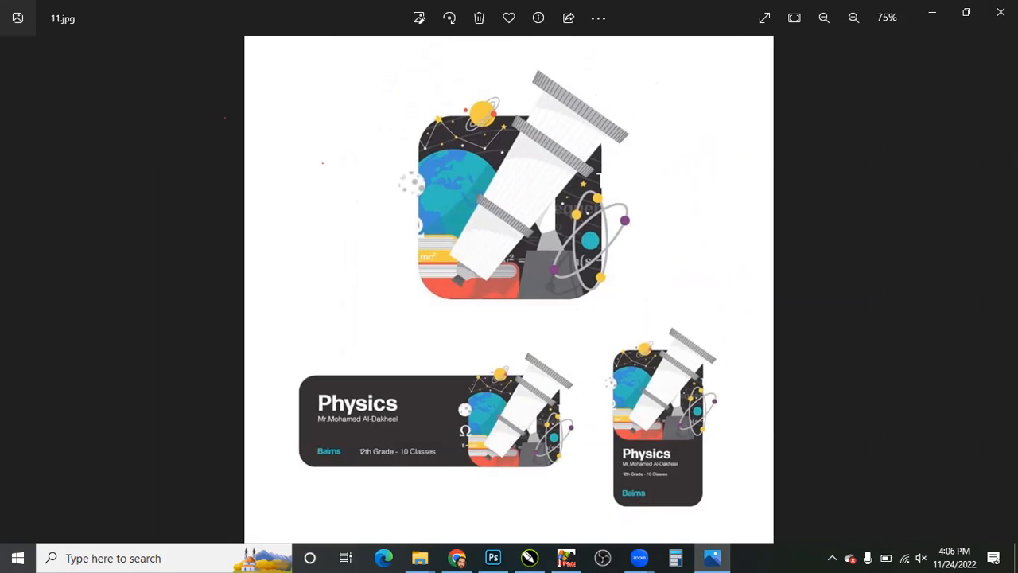
pyautogui.hotkey('alt', 'F4')
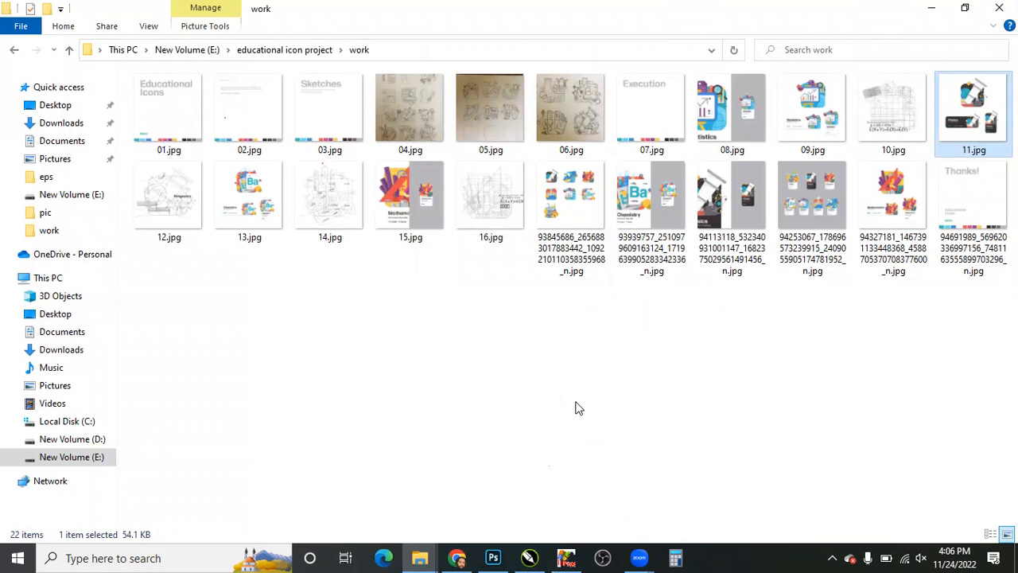
pyautogui.hotkey('alt', 'Tab')
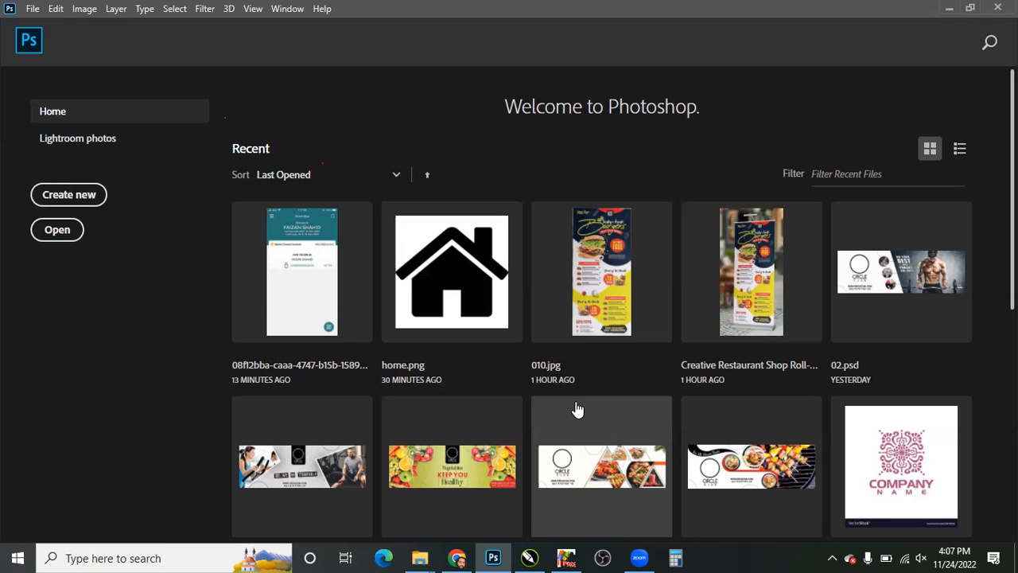
pyautogui.hotkey('alt', 'Tab')
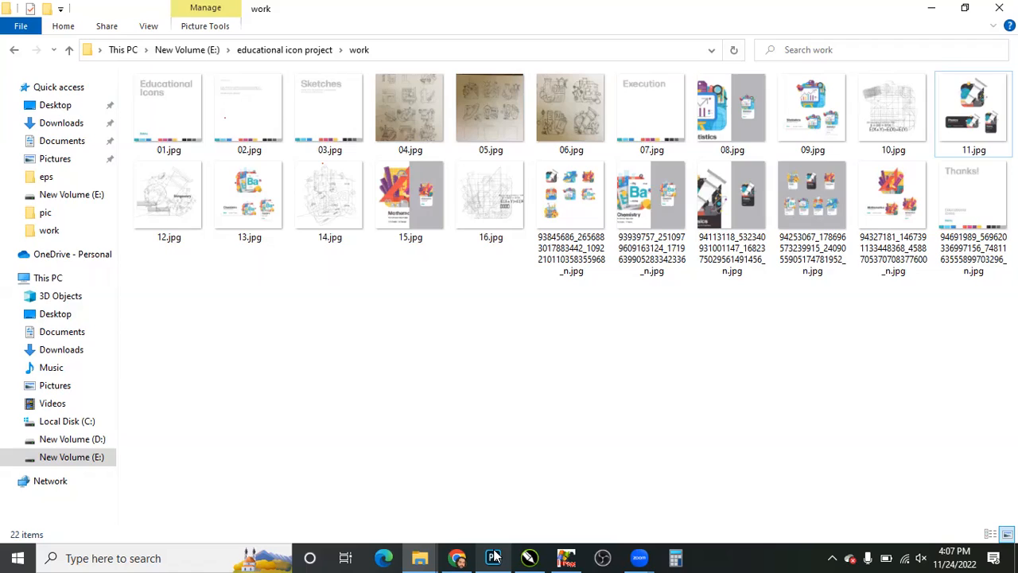
pyautogui.click(493, 557)
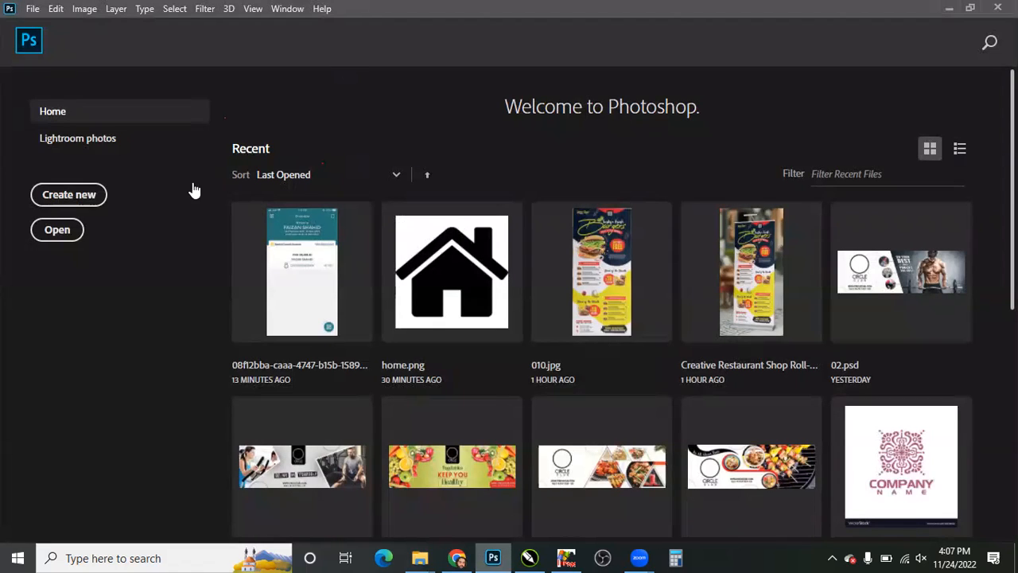
# - Switch to Facebook in the browser, search for "DESIGN" and open the Designers Union group
pyautogui.hotkey('alt', 'Tab')
pyautogui.click(147, 99)
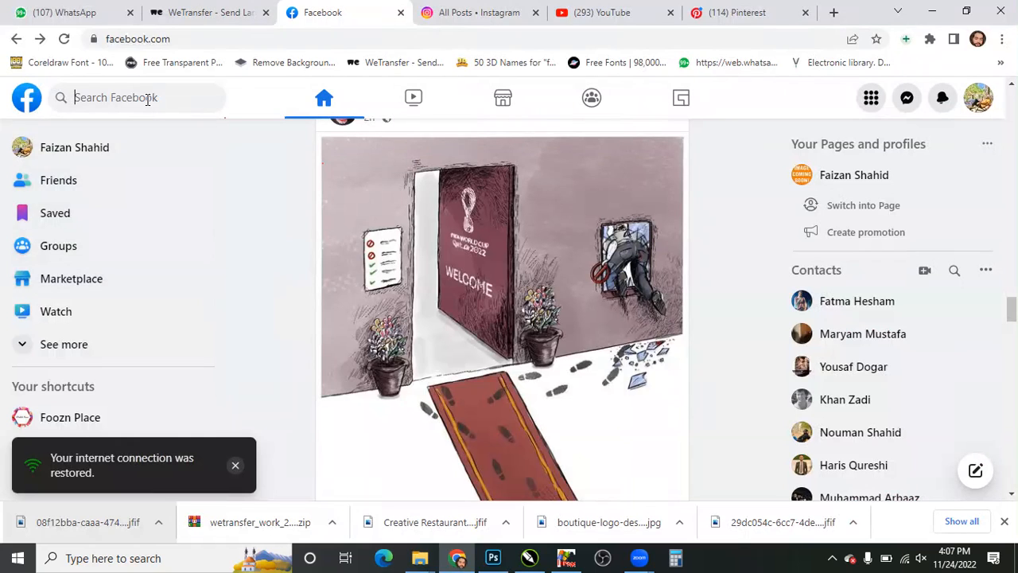
pyautogui.write('DESIGN')
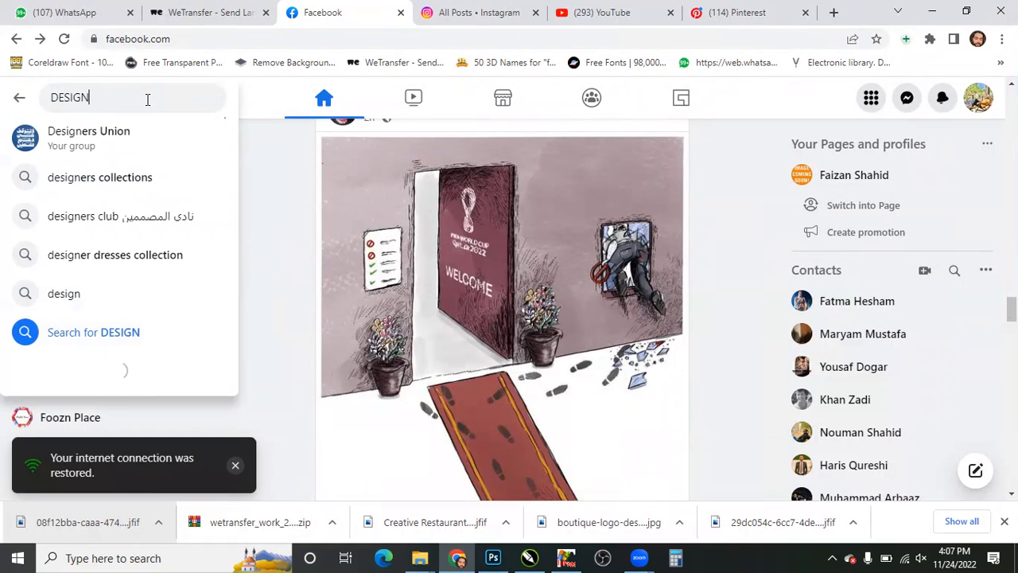
pyautogui.click(124, 151)
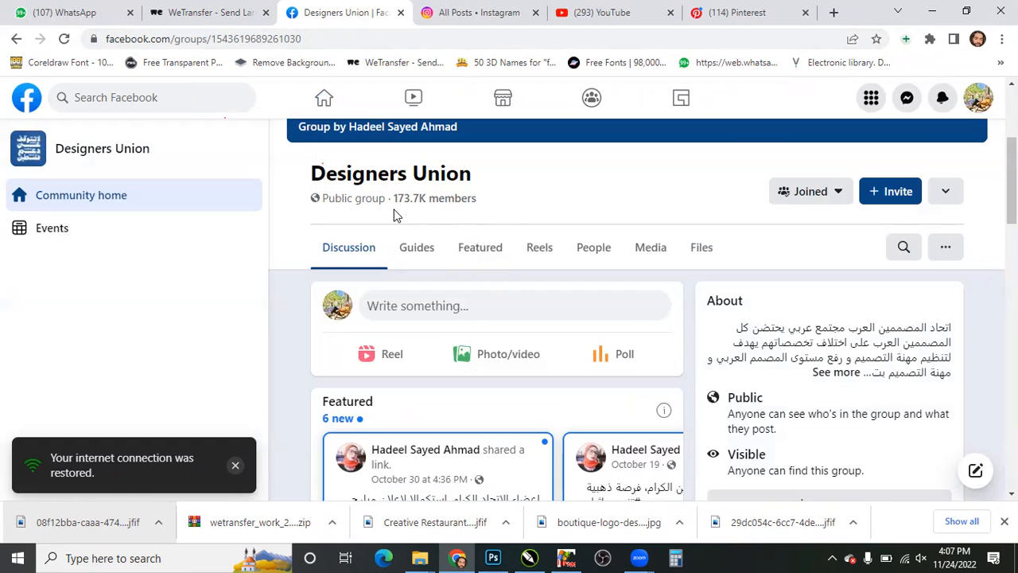
# - Look through the Designers Union group's cover, featured posts and members' design posts in the discussion feed
pyautogui.scroll(3, 505, 289)
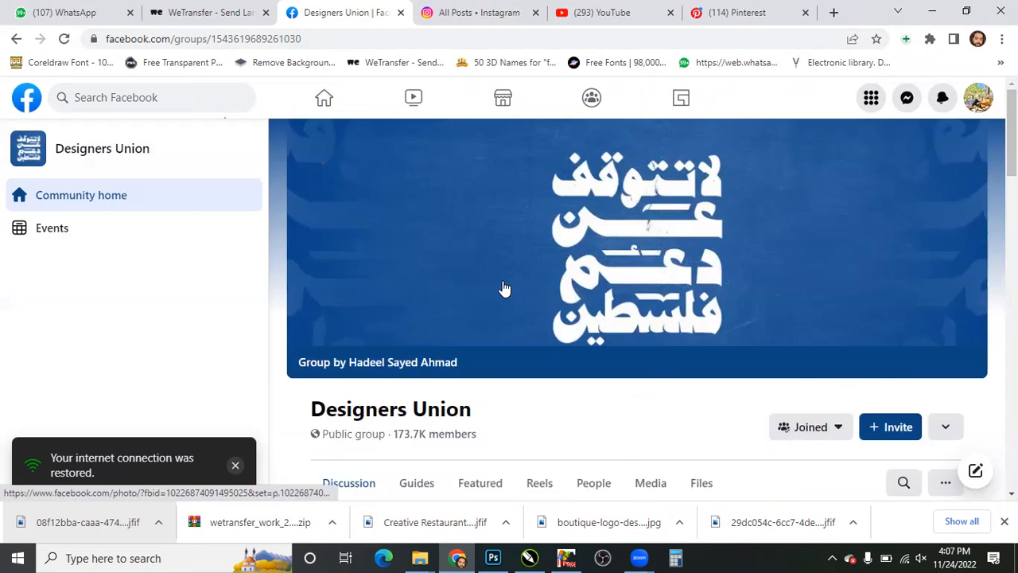
pyautogui.scroll(-7, 536, 278)
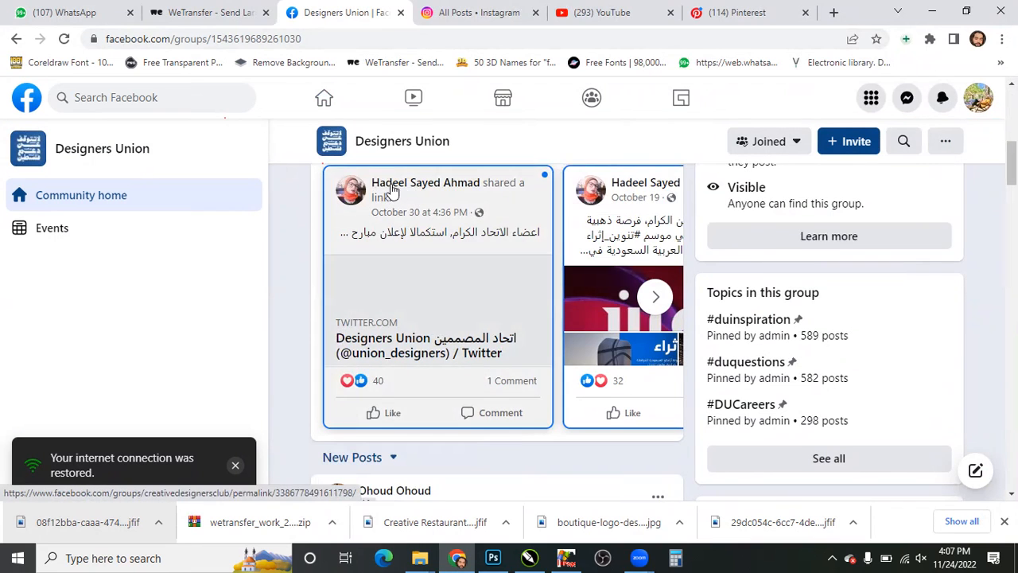
pyautogui.scroll(-10, 415, 296)
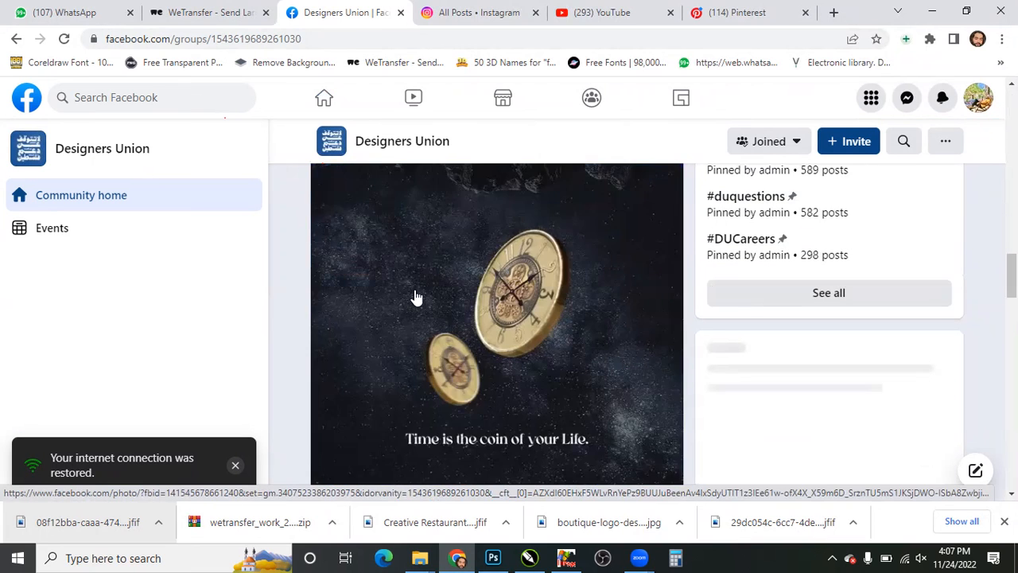
pyautogui.scroll(-15, 415, 296)
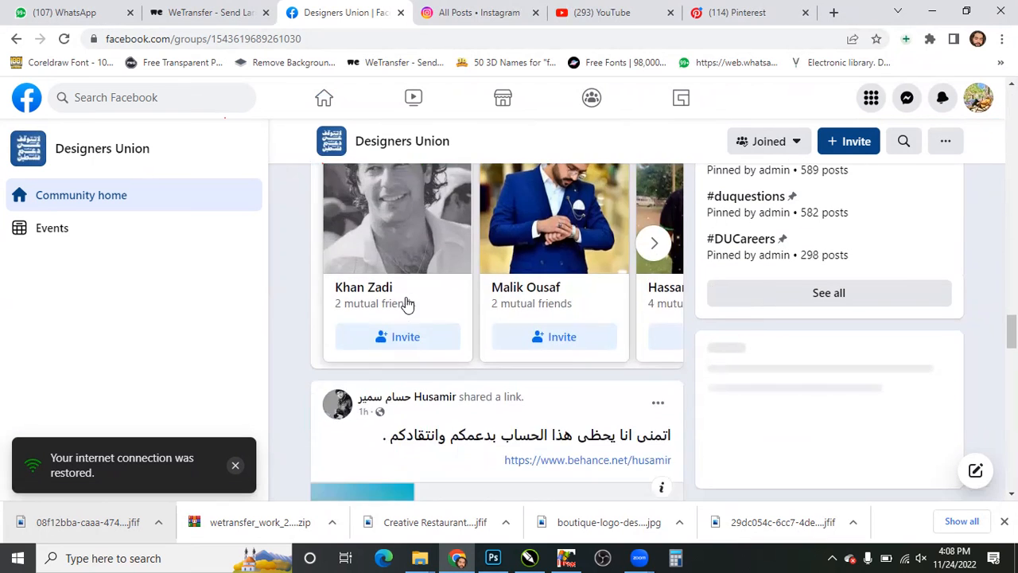
pyautogui.scroll(-15, 405, 305)
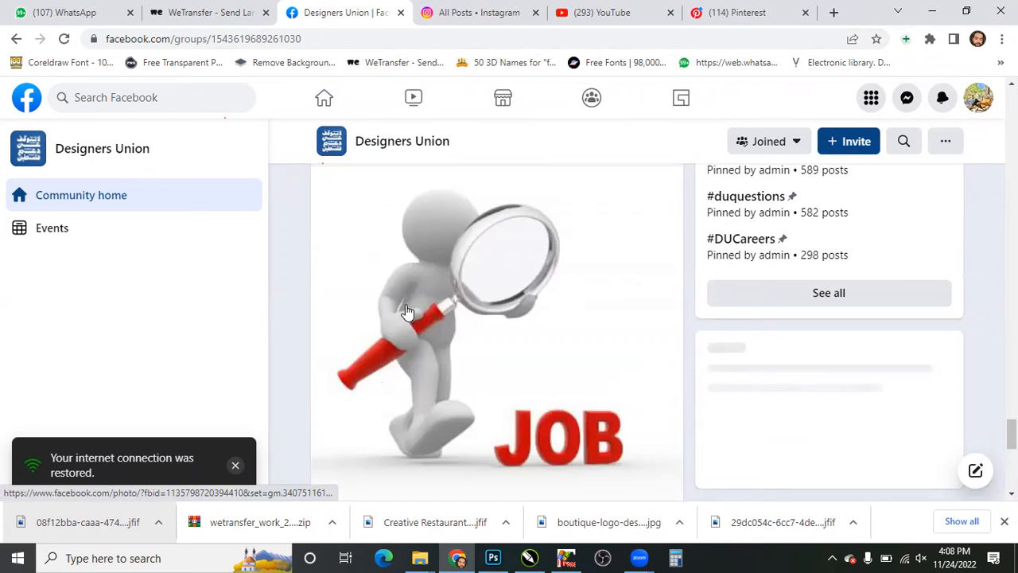
pyautogui.scroll(15, 406, 312)
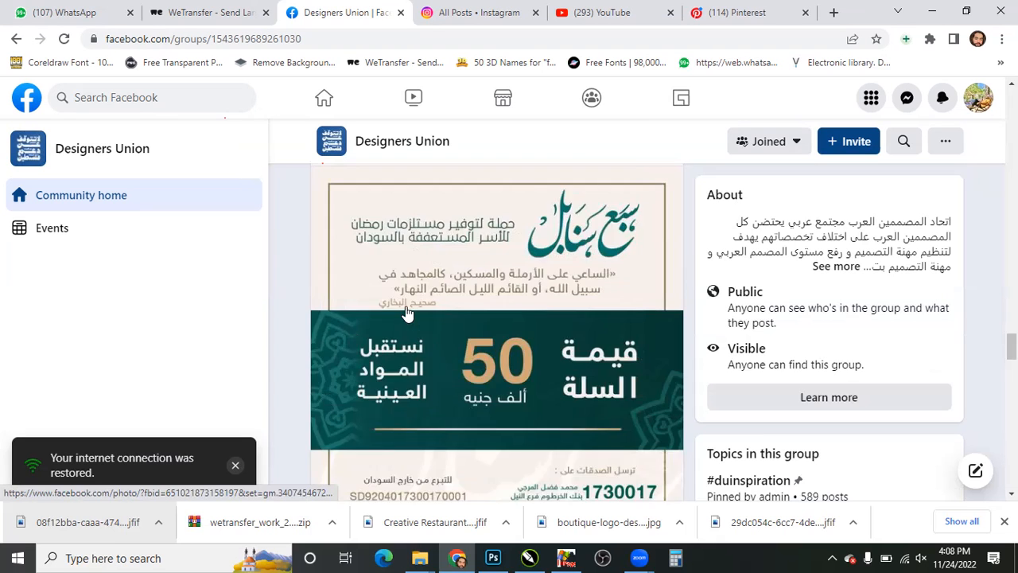
pyautogui.scroll(10, 406, 312)
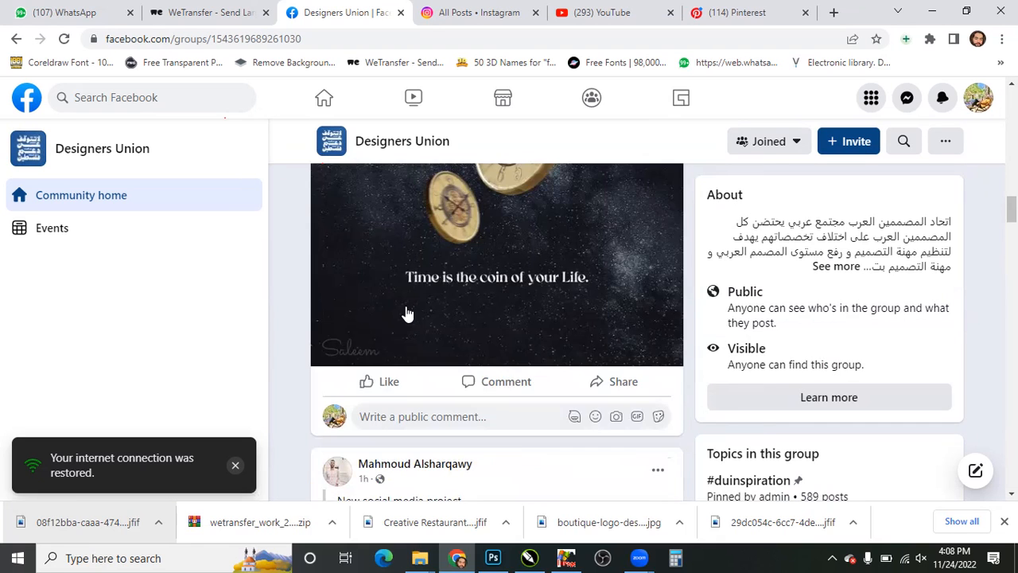
pyautogui.scroll(10, 405, 312)
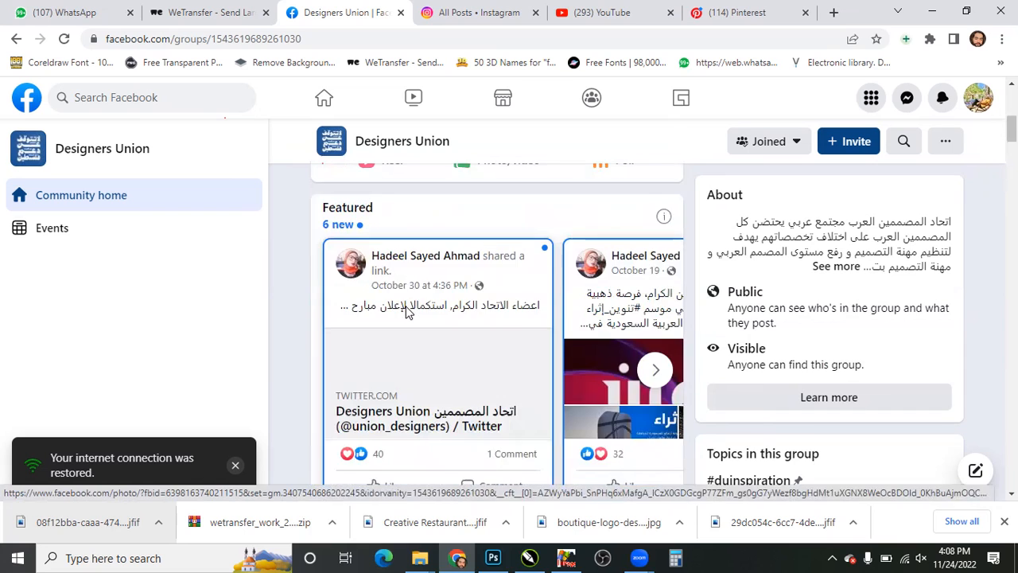
# - Open the group profile of the featured post's author and examine the book cover banner, intro, badges and shared group posts
pyautogui.click(351, 285)
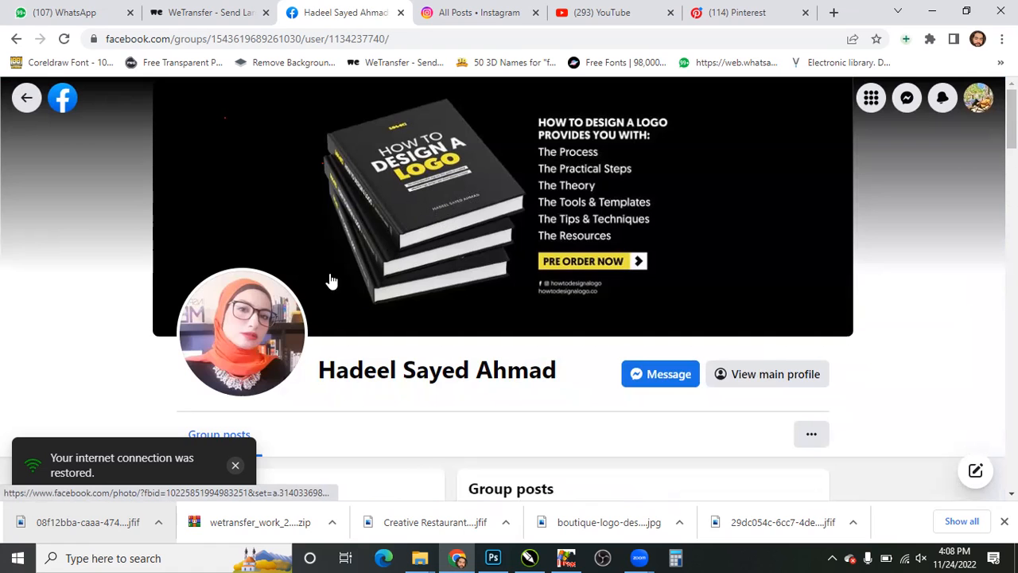
pyautogui.scroll(-3, 354, 305)
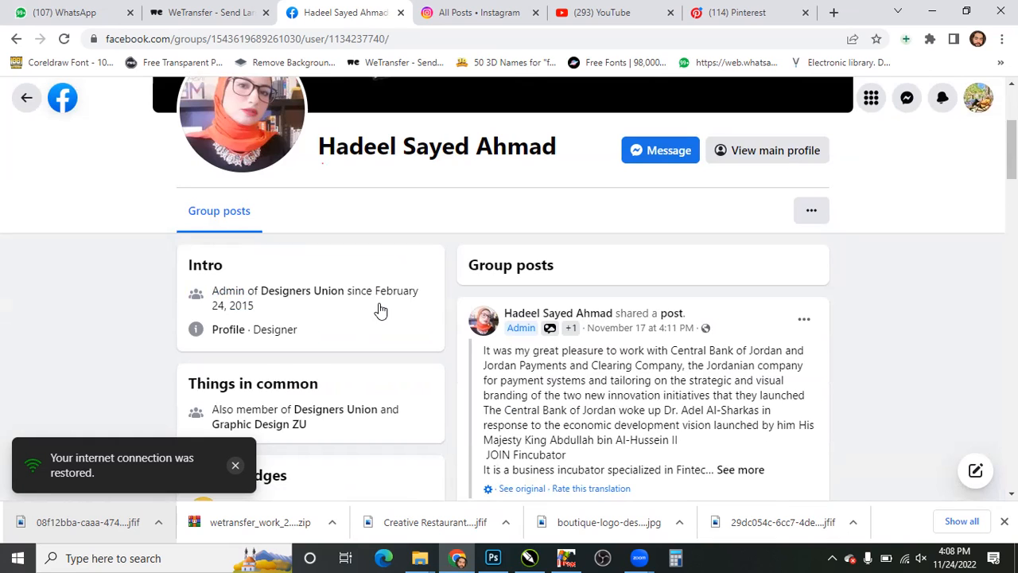
pyautogui.scroll(3, 380, 308)
pyautogui.scroll(-5, 448, 307)
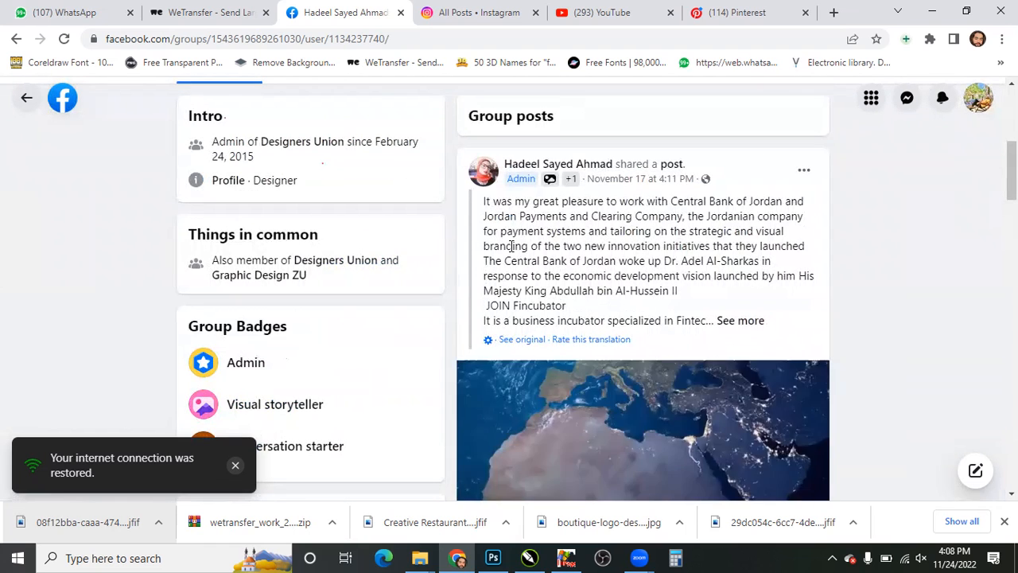
pyautogui.scroll(-5, 504, 261)
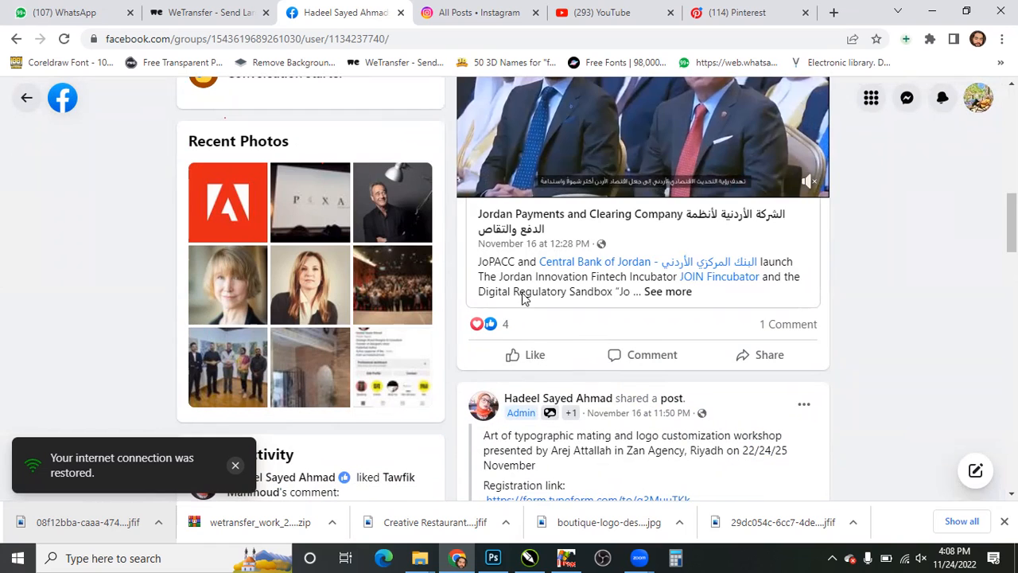
pyautogui.scroll(-4, 517, 301)
pyautogui.scroll(5, 517, 304)
pyautogui.scroll(-1, 517, 302)
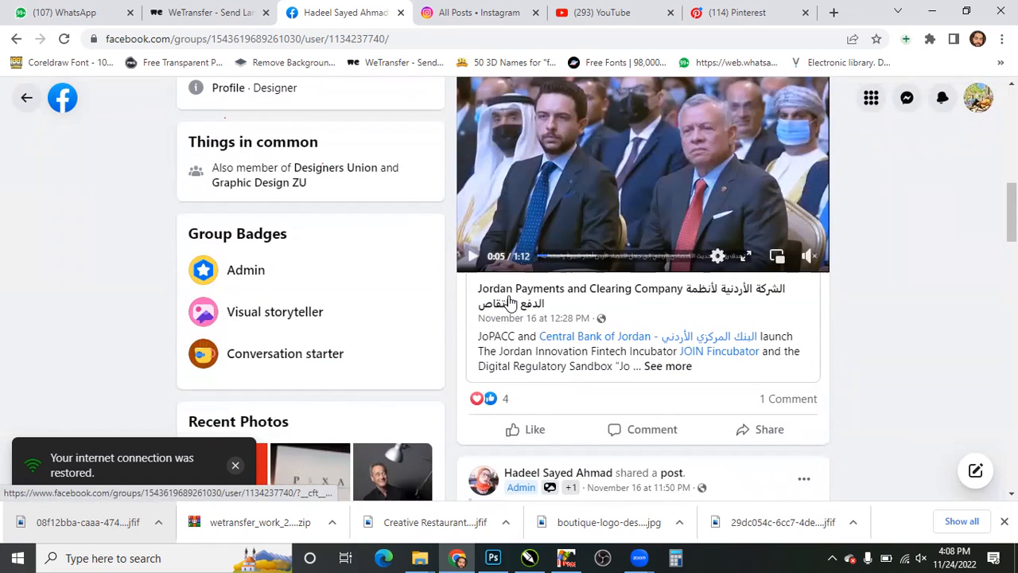
pyautogui.moveTo(509, 301)
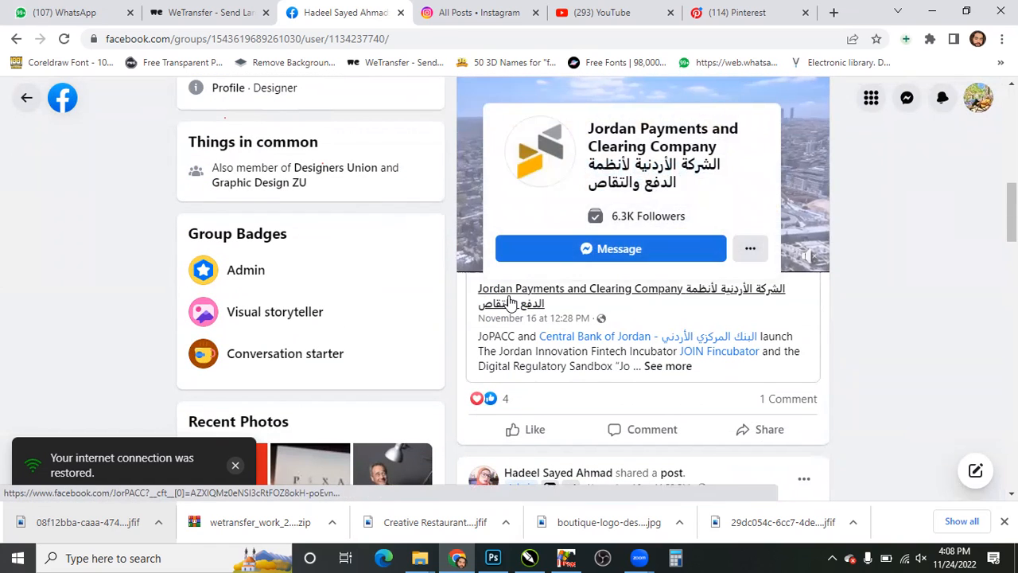